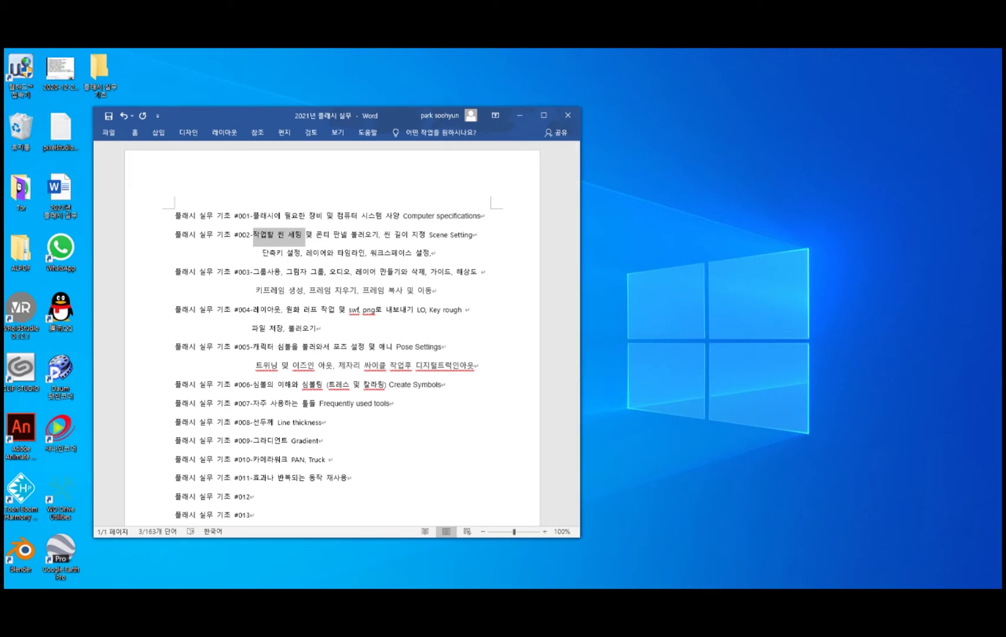
# Examine the lesson #002 topics in the Word outline: scene setting, storyboard panels, scene length, shortcuts, layers and timeline, and workspace
pyautogui.click(26, 445)
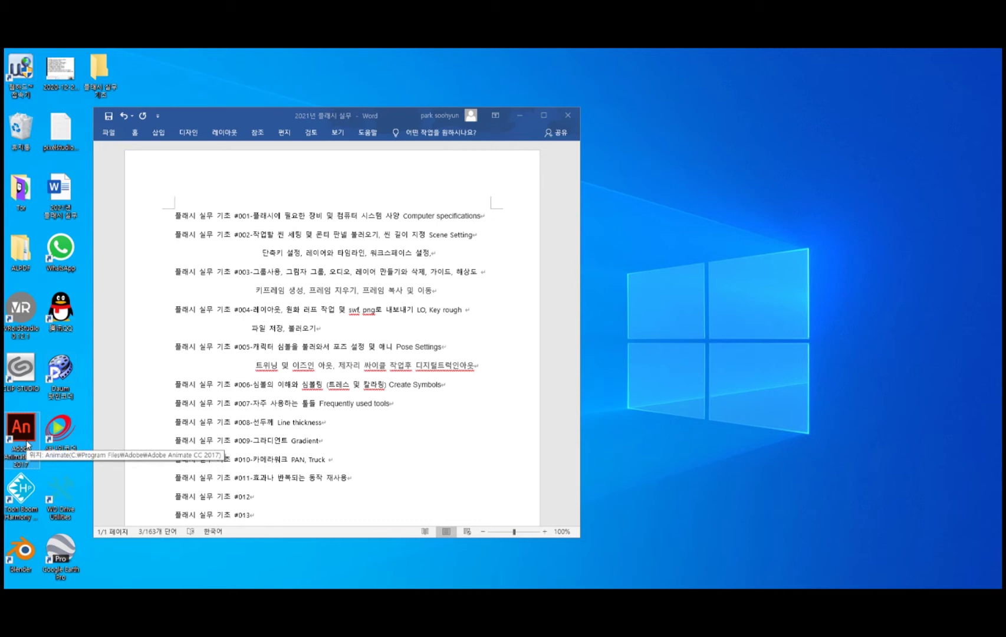
pyautogui.moveTo(272, 113); pyautogui.dragTo(267, 112)
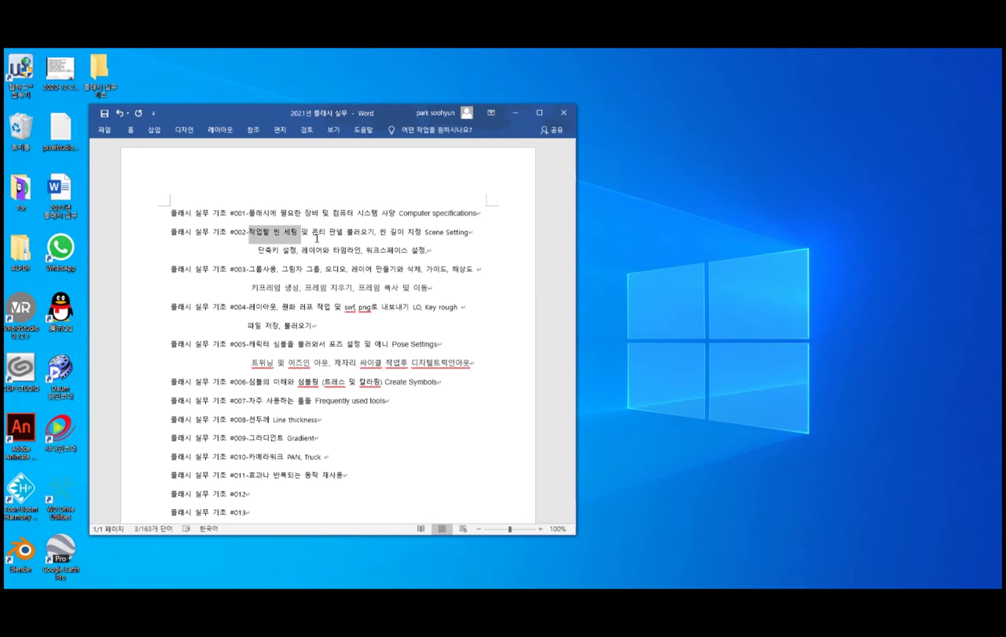
pyautogui.hotkey('ctrl', 'c')
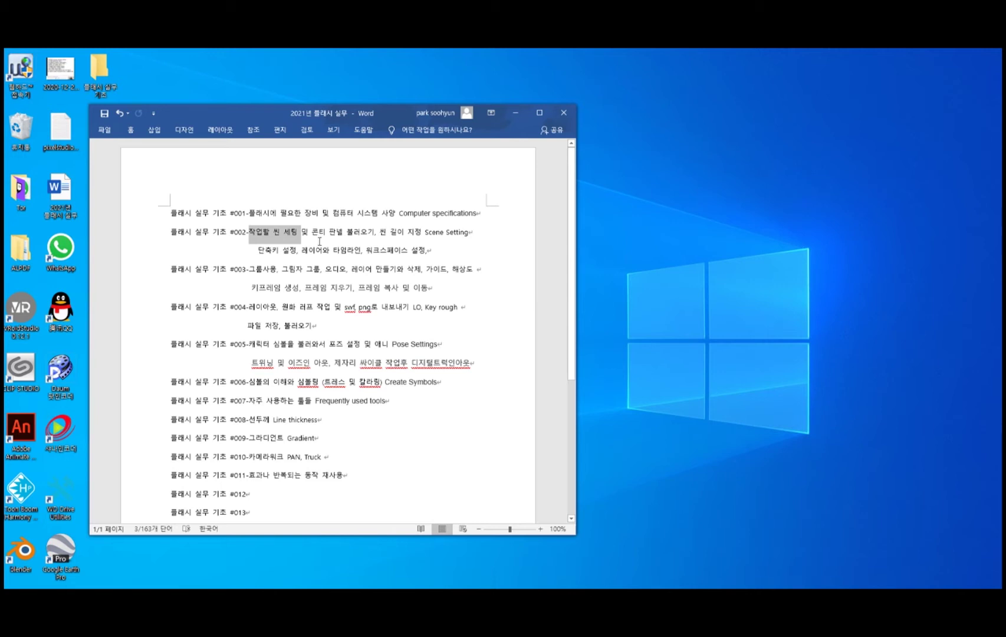
pyautogui.click(255, 238)
pyautogui.moveTo(250, 236); pyautogui.dragTo(293, 237)
pyautogui.moveTo(315, 232); pyautogui.dragTo(367, 235)
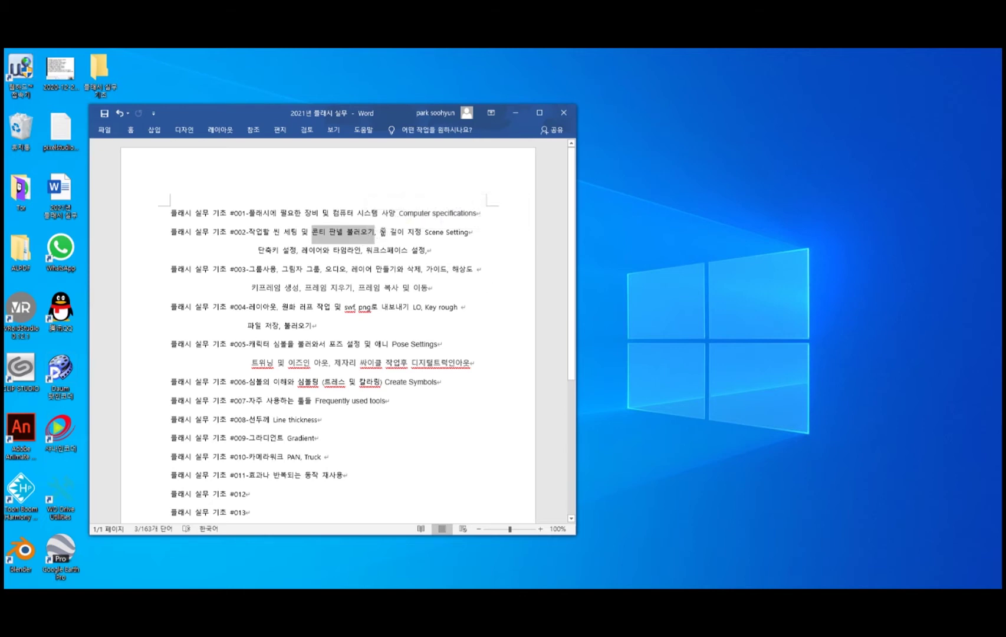
pyautogui.moveTo(383, 233); pyautogui.dragTo(471, 236)
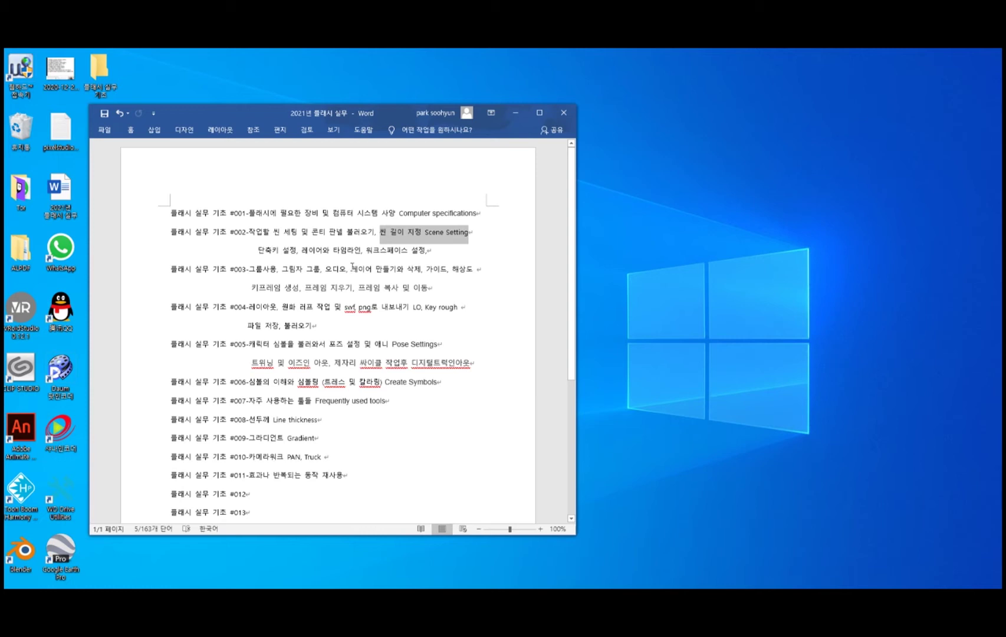
pyautogui.moveTo(259, 250); pyautogui.dragTo(298, 250)
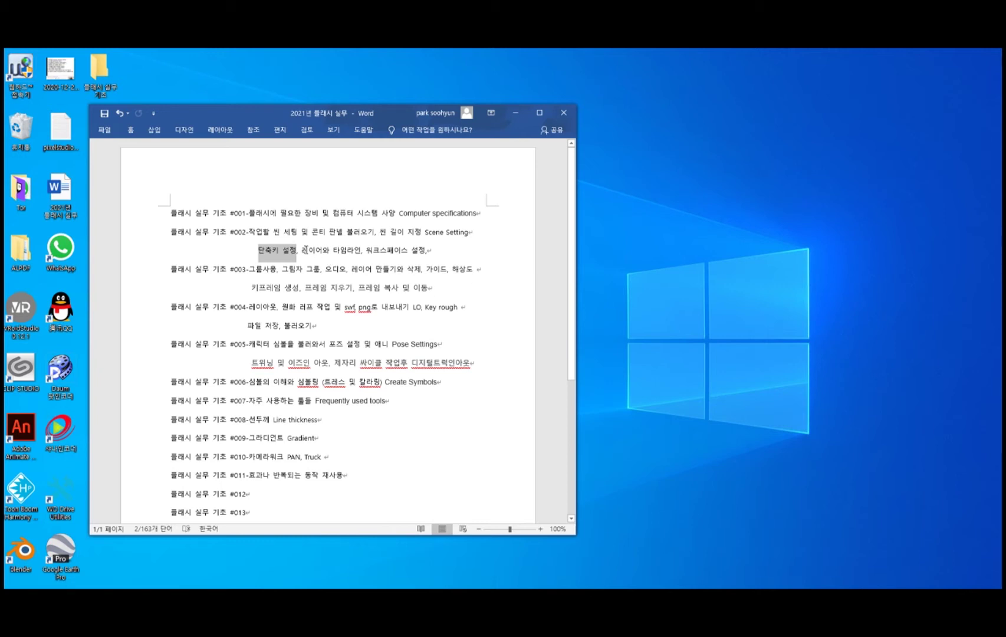
pyautogui.moveTo(303, 250); pyautogui.dragTo(352, 254)
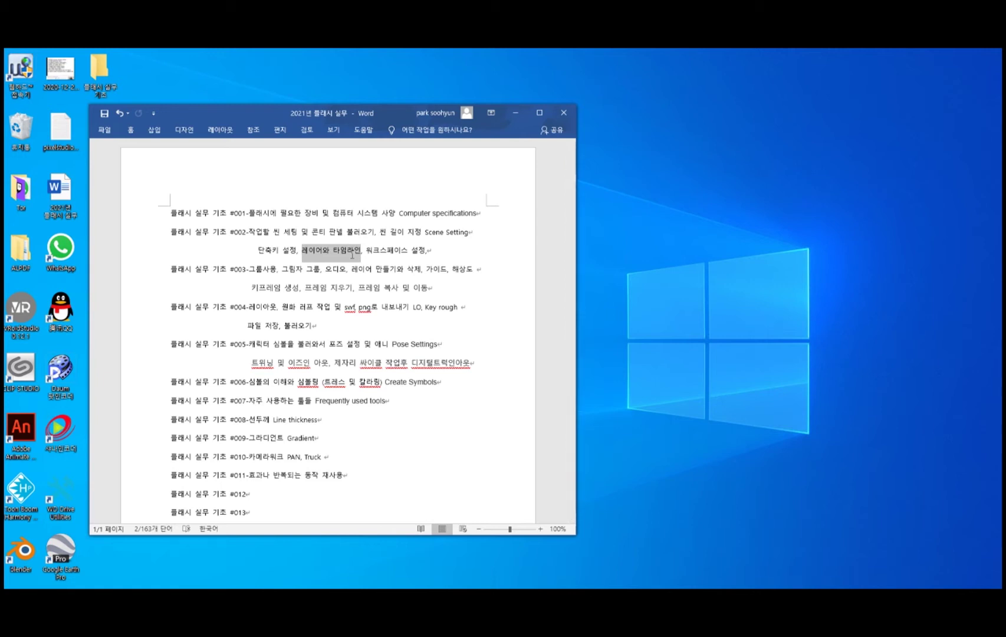
pyautogui.moveTo(352, 255)
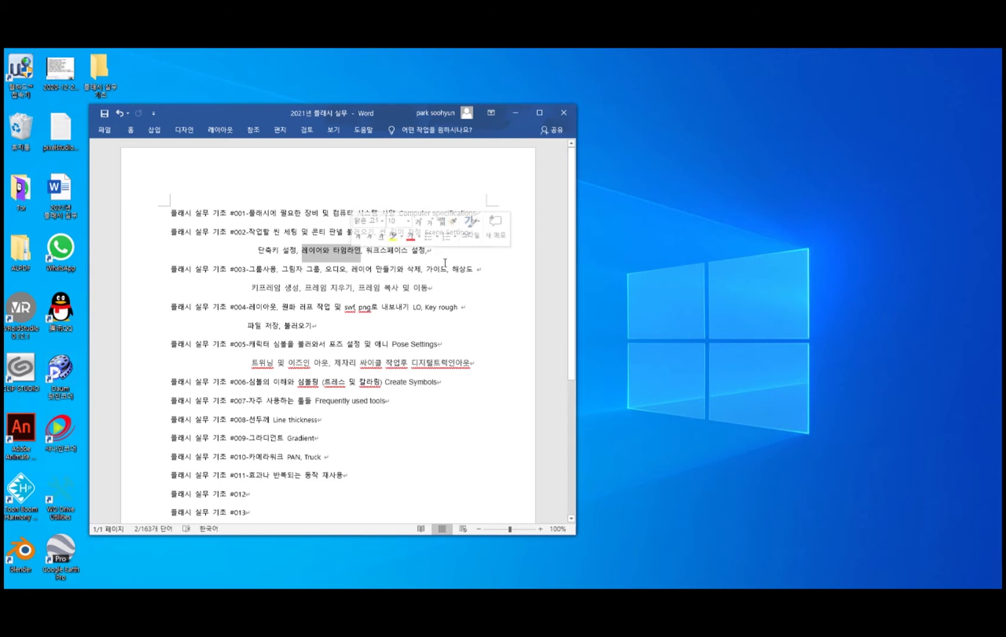
pyautogui.click(367, 251)
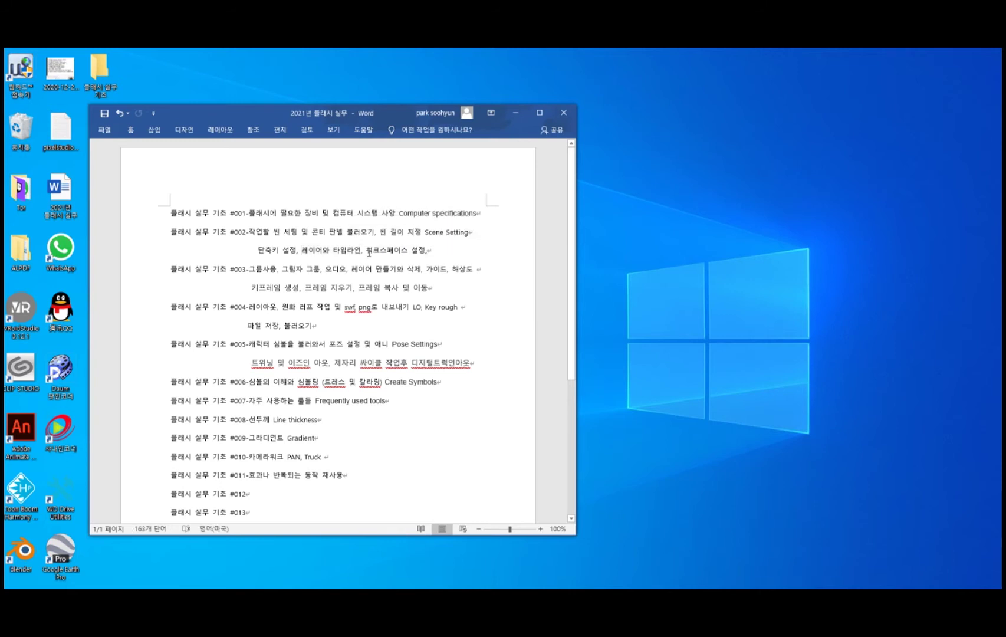
pyautogui.moveTo(370, 251); pyautogui.dragTo(431, 254)
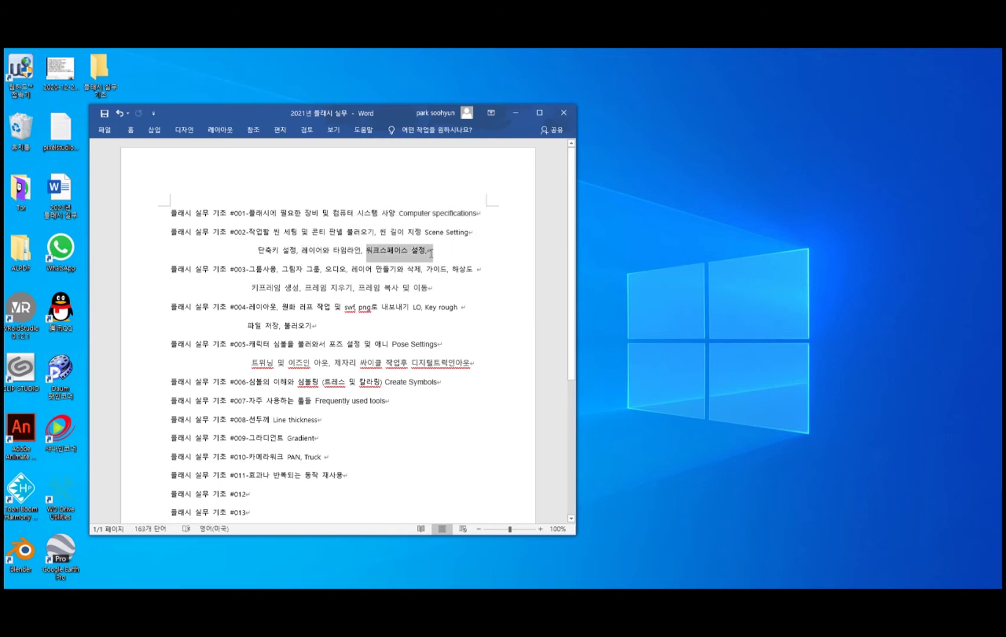
pyautogui.moveTo(444, 253); pyautogui.dragTo(194, 239)
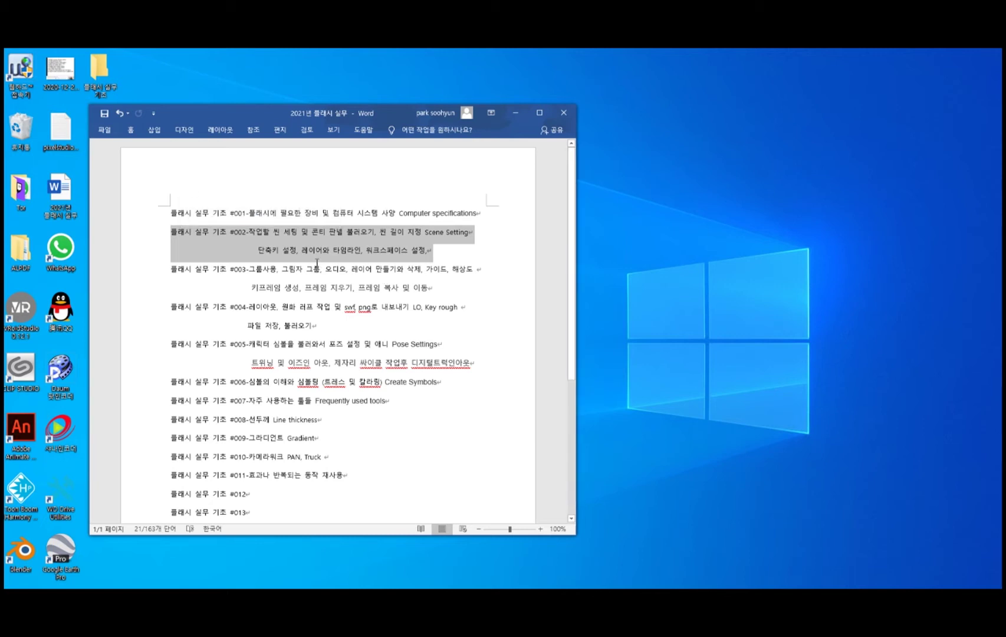
pyautogui.moveTo(396, 109)
pyautogui.mouseDown()
pyautogui.moveTo(411, 104)
pyautogui.moveTo(389, 112)
pyautogui.mouseUp()
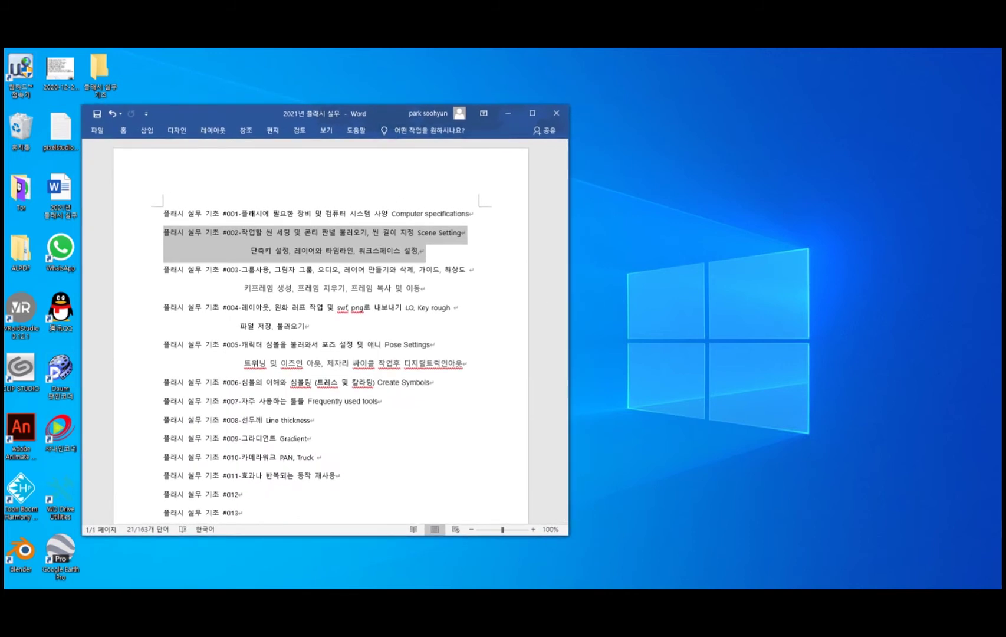
# Switch to File Explorer and open NH26B-sc035_R1.fla from the 최종 folder in Adobe Animate, accepting the ActionScript 3.0 conversion
pyautogui.hotkey('alt', 'Tab')
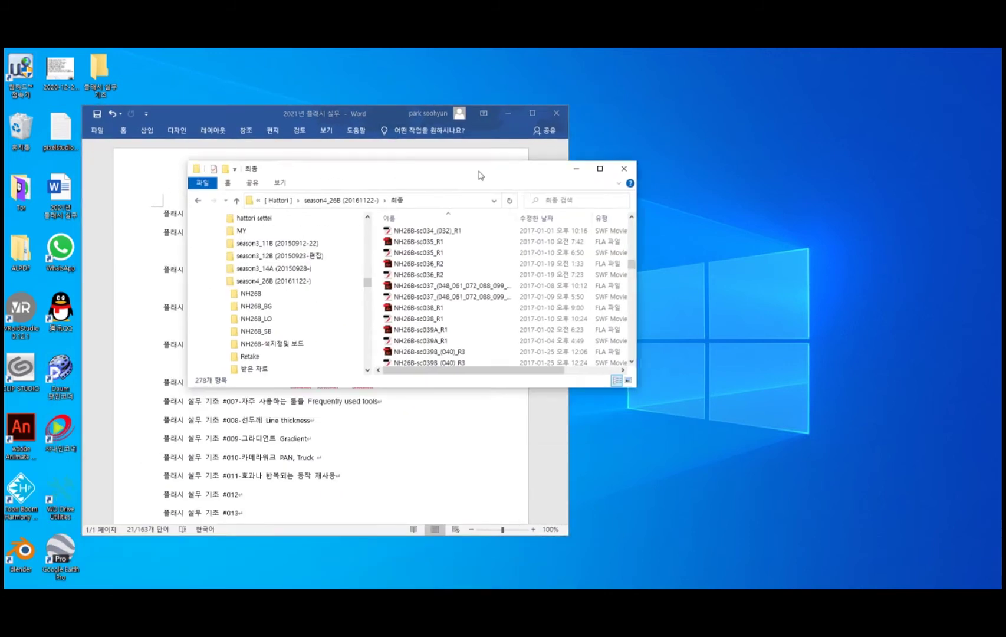
pyautogui.moveTo(478, 175); pyautogui.dragTo(490, 87)
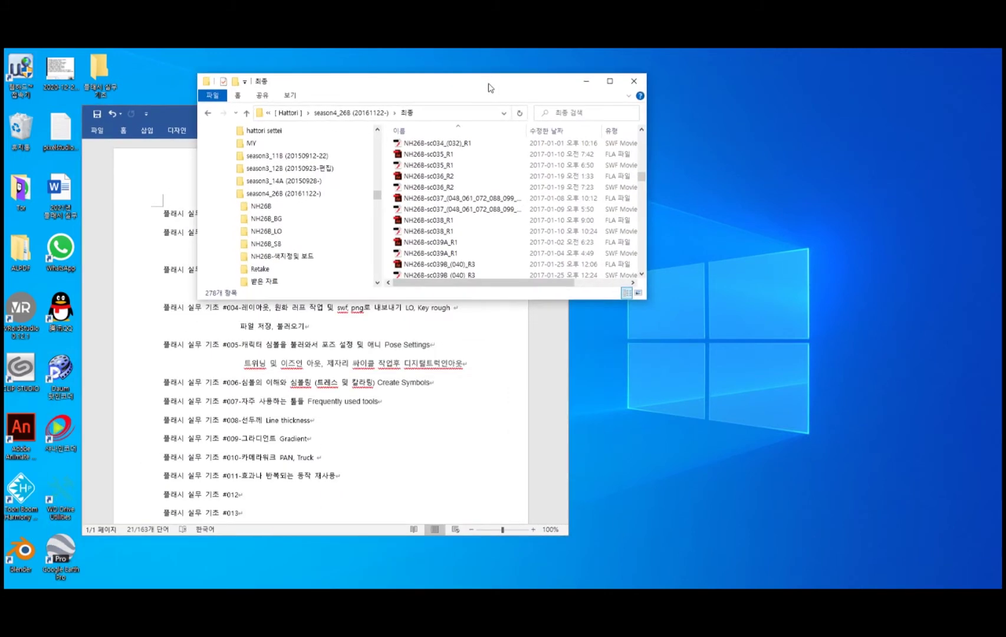
pyautogui.click(421, 223)
pyautogui.click(423, 199)
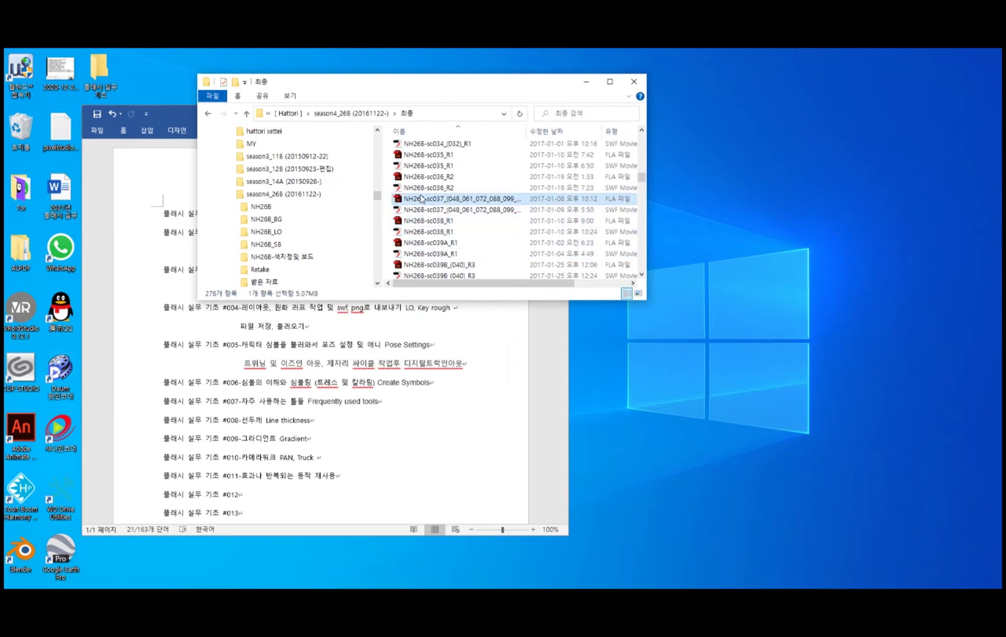
pyautogui.click(424, 177)
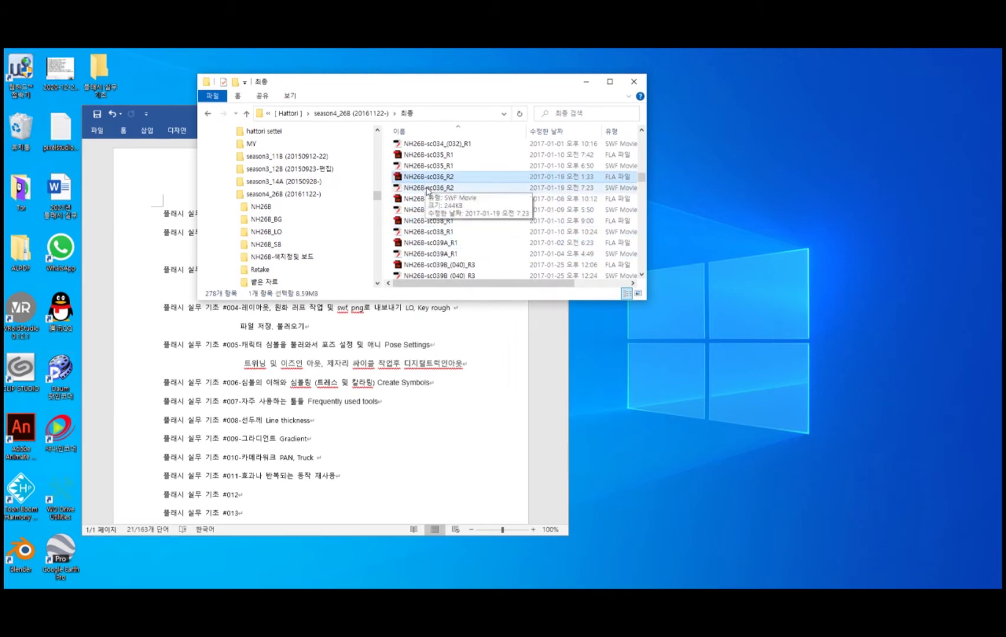
pyautogui.doubleClick(445, 156)
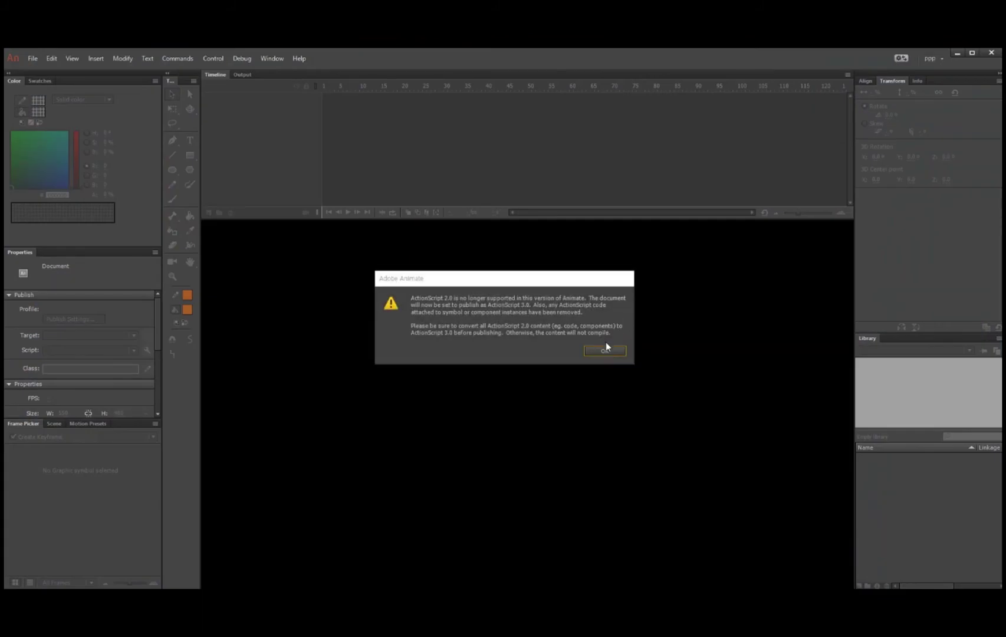
pyautogui.click(608, 349)
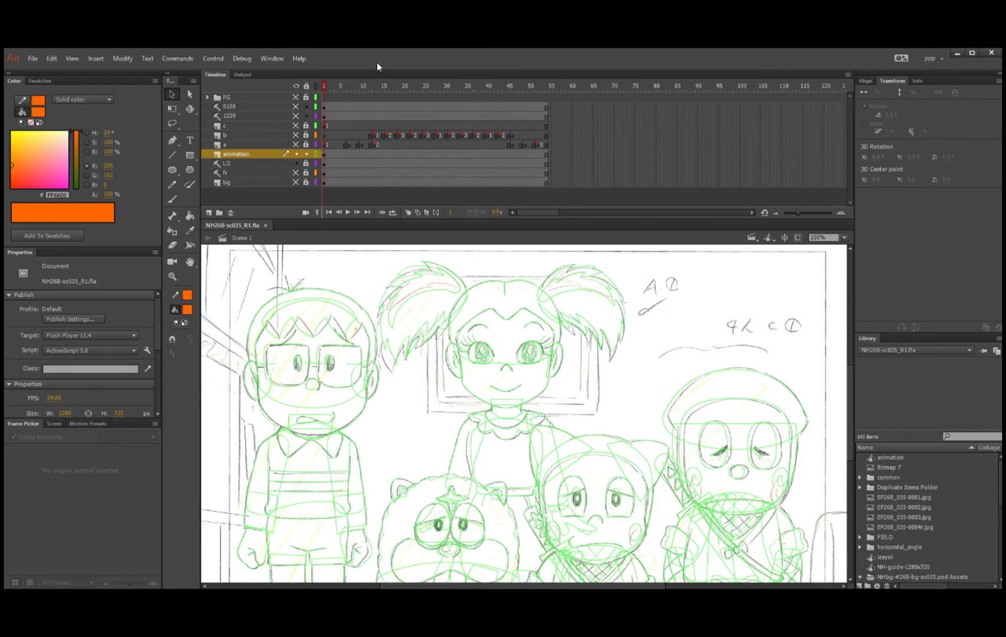
# Return to File Explorer and examine the parts of the NH26B-sc035_R1 file name, comparing it with NH26B-sc036_R2
pyautogui.click(957, 54)
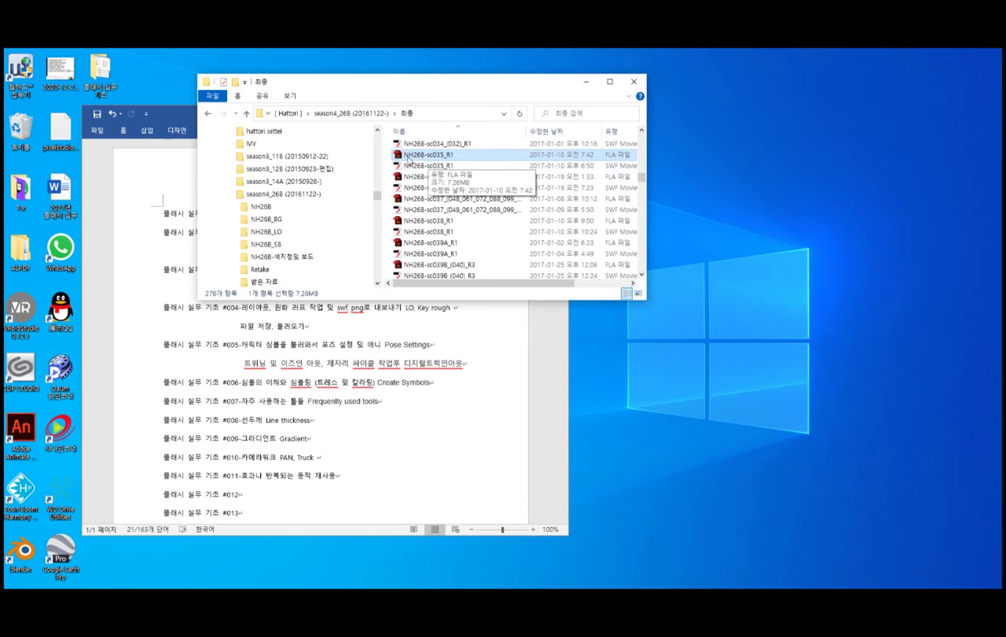
pyautogui.click(408, 156)
pyautogui.click(424, 155)
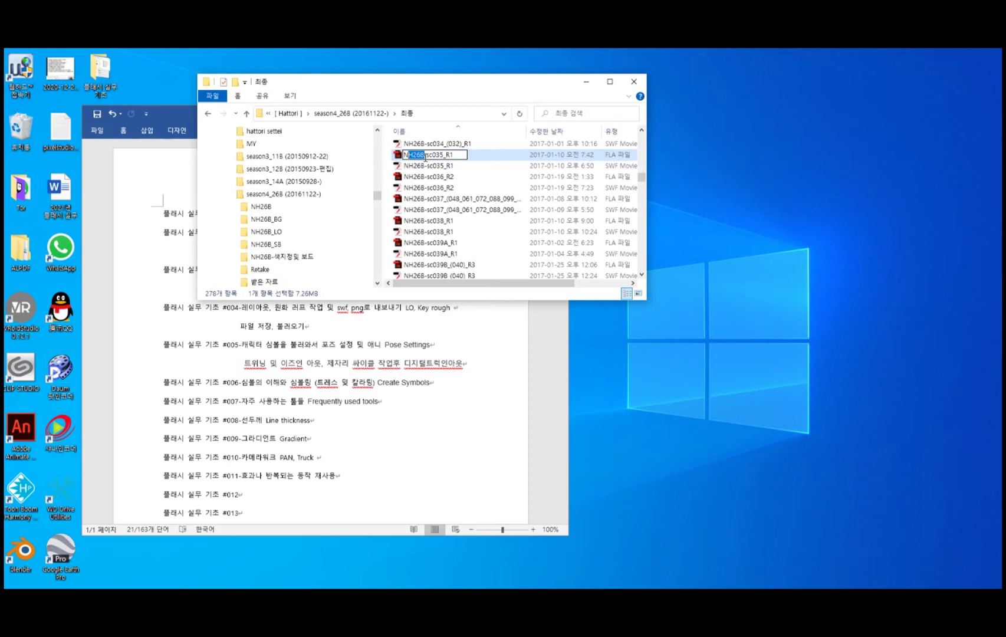
pyautogui.click(440, 156)
pyautogui.press('BackSpace')
pyautogui.write('6')
pyautogui.moveTo(443, 157); pyautogui.dragTo(459, 158)
pyautogui.click(449, 180)
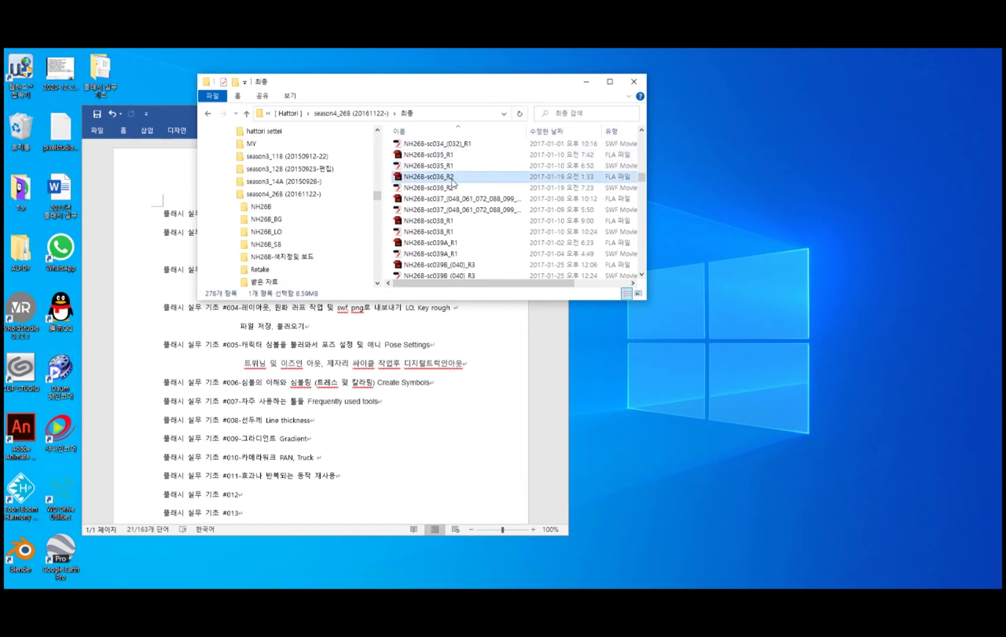
pyautogui.click(439, 158)
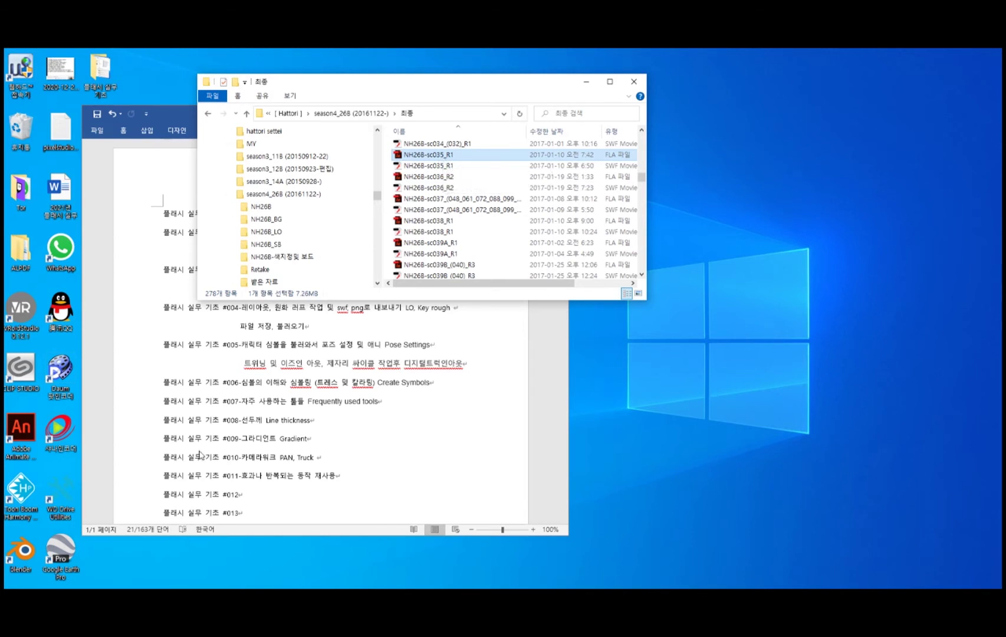
# Switch to Adobe Animate, close it, and relaunch it from the desktop without any document open
pyautogui.click(33, 436)
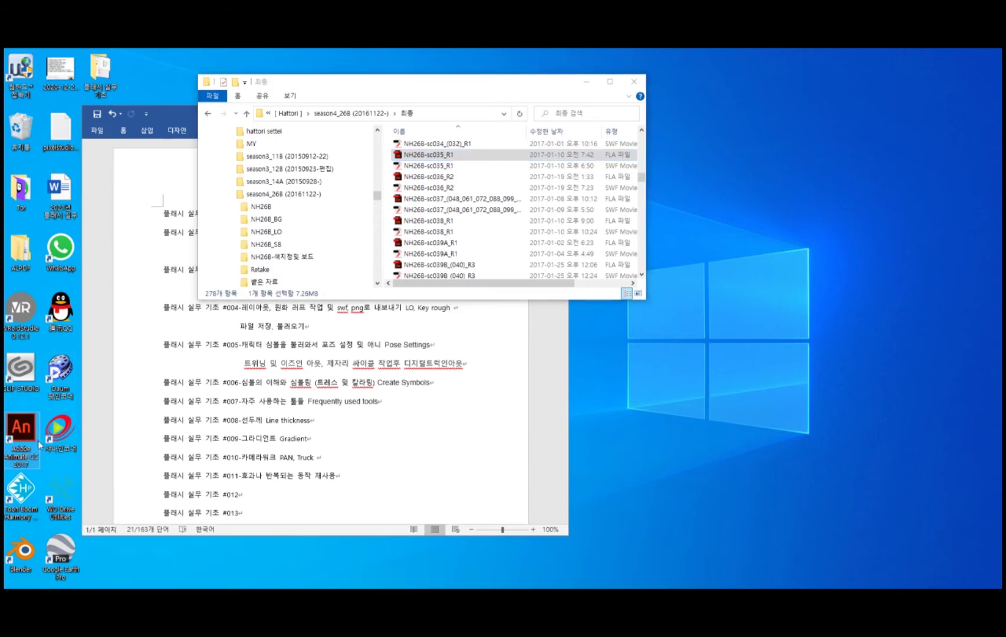
pyautogui.doubleClick(33, 436)
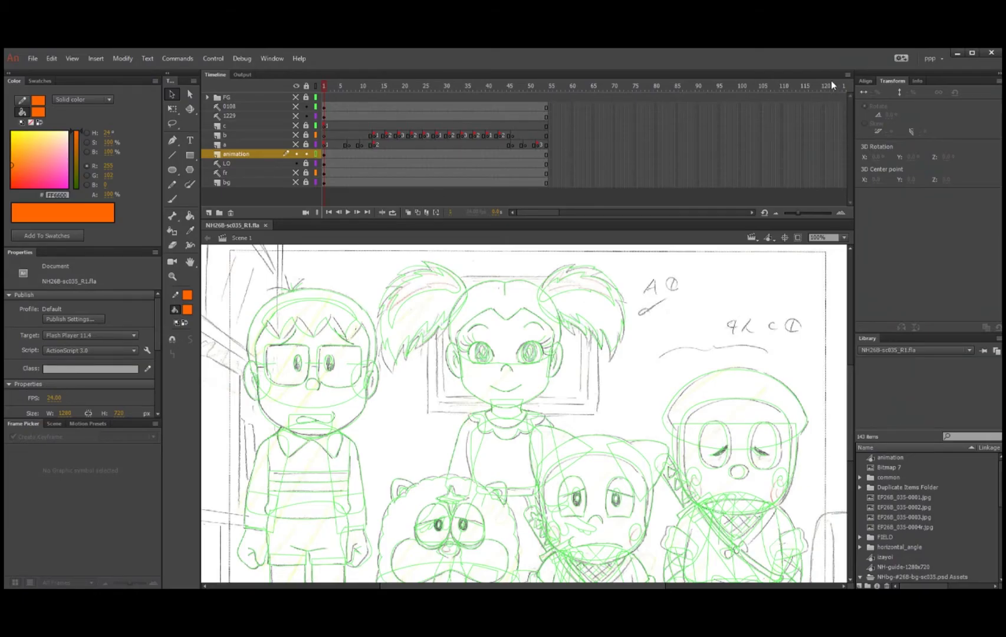
pyautogui.click(984, 59)
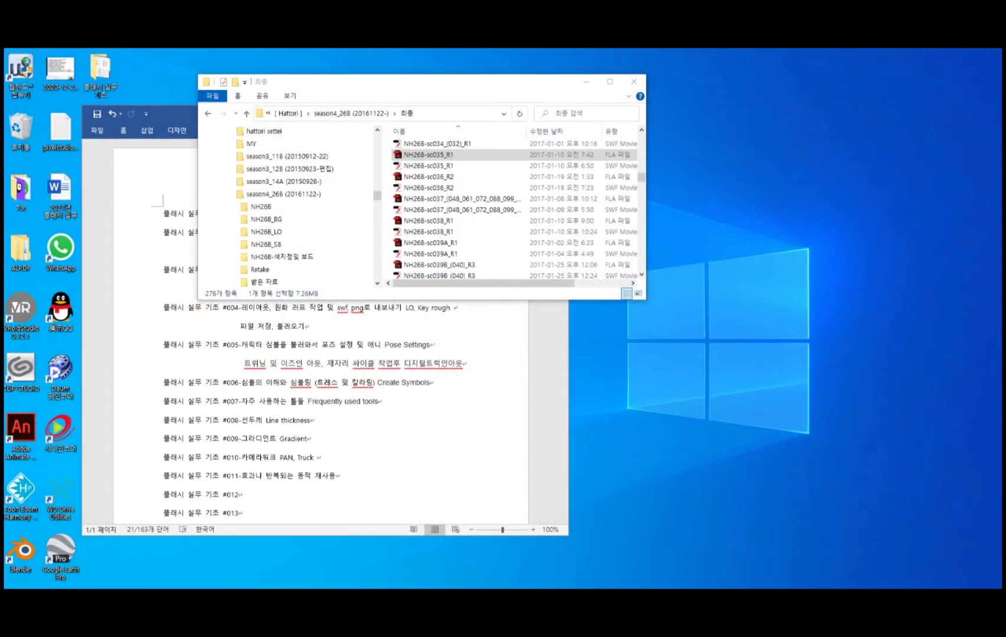
pyautogui.doubleClick(25, 438)
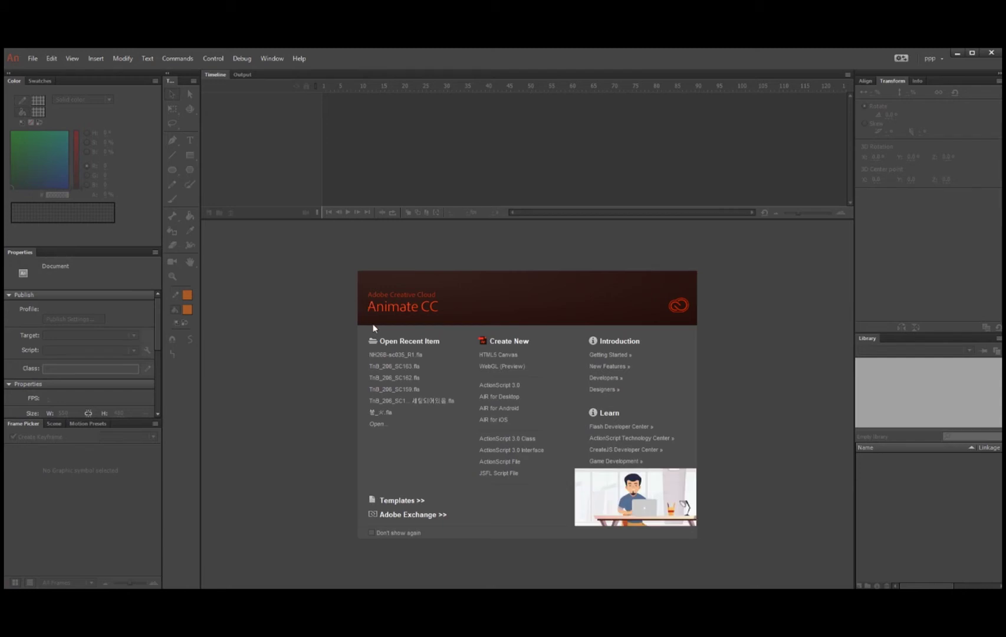
# Start a new ActionScript 3.0 document, trying a frame rate of 23.976 fps before restoring 24 fps
pyautogui.click(35, 58)
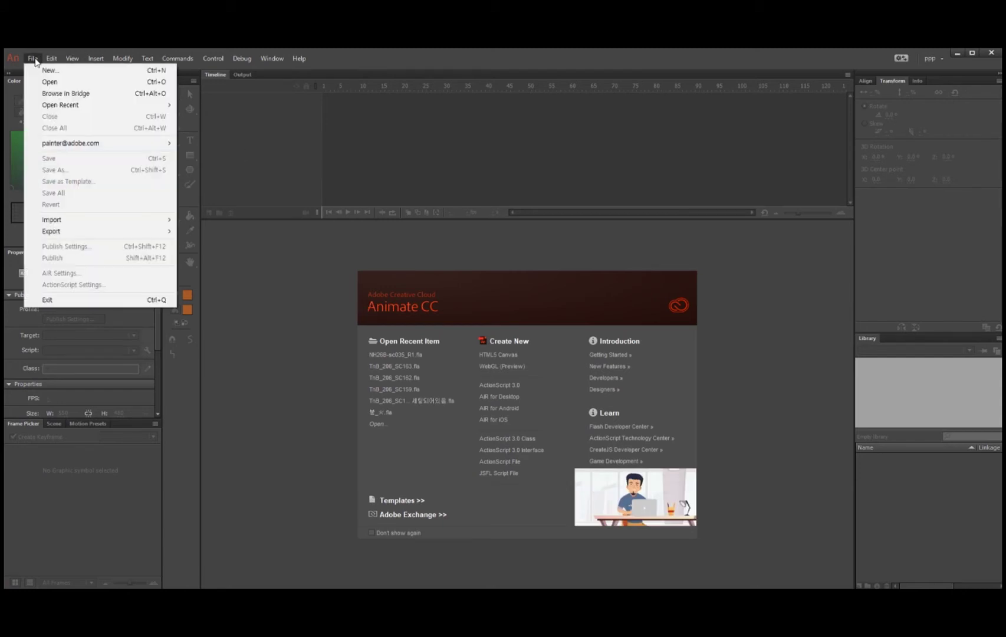
pyautogui.click(49, 72)
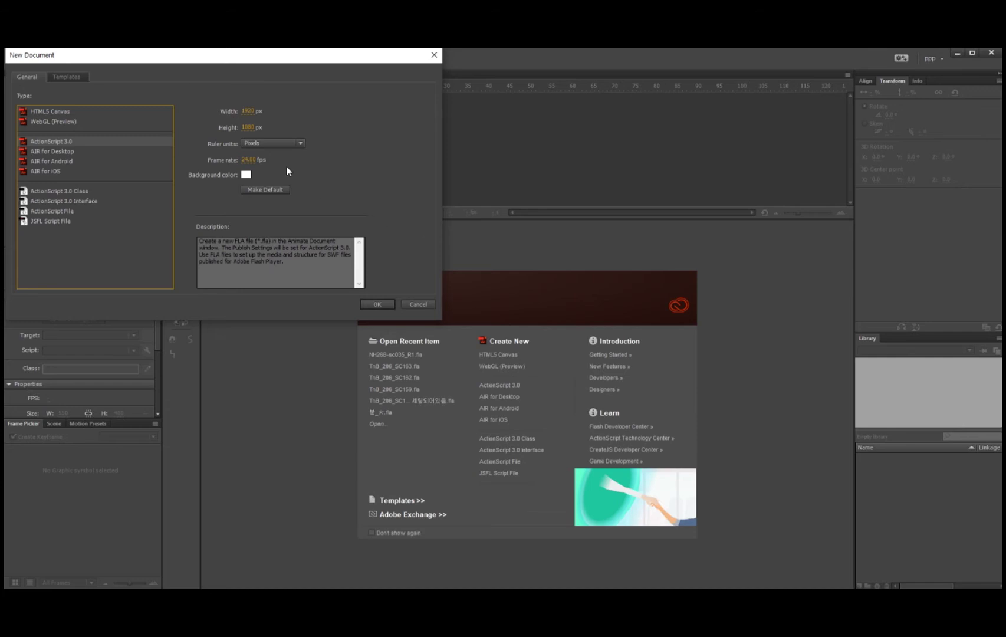
pyautogui.click(254, 163)
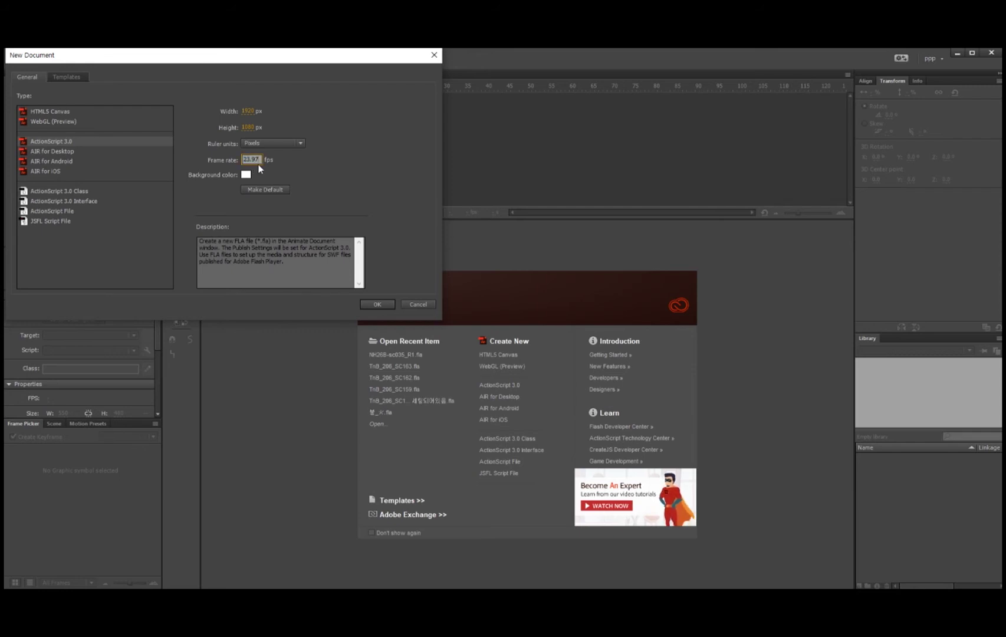
pyautogui.write('23.976')
pyautogui.click(353, 190)
pyautogui.moveTo(248, 161); pyautogui.dragTo(288, 162)
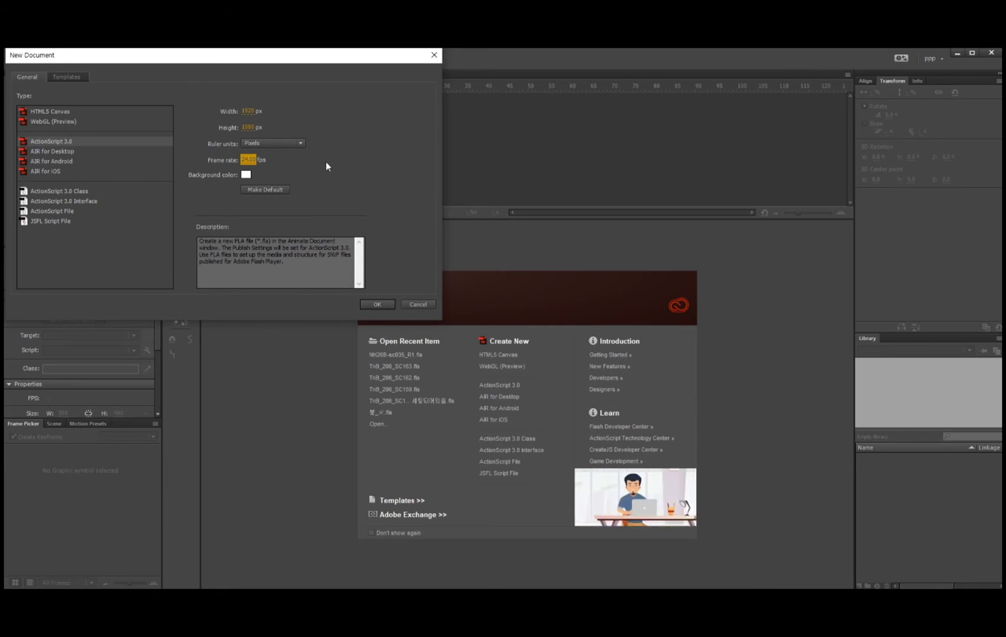
# Set the new document's background color to light gray and create the document
pyautogui.click(246, 176)
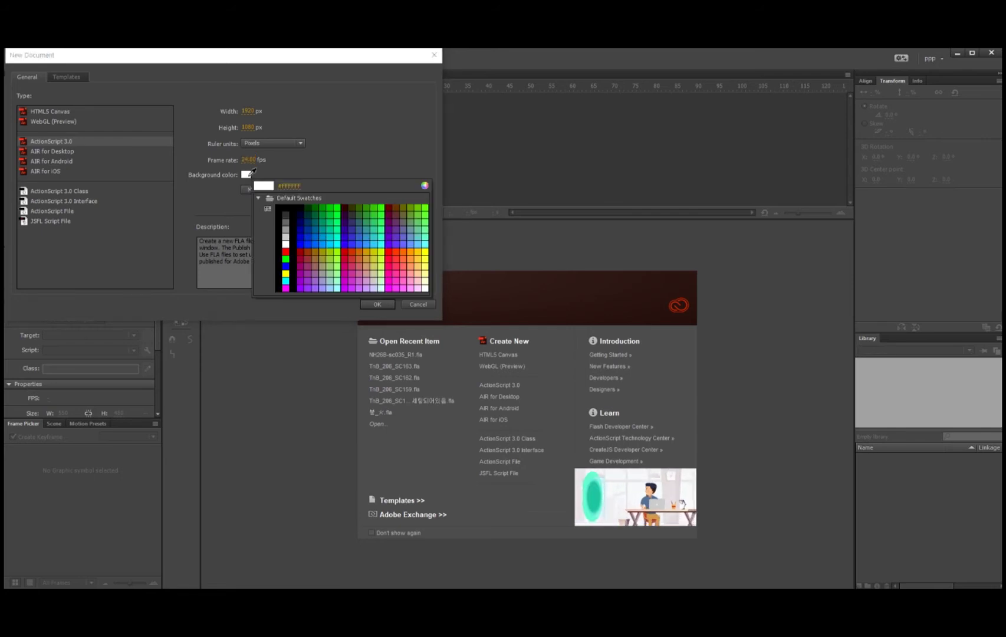
pyautogui.click(286, 243)
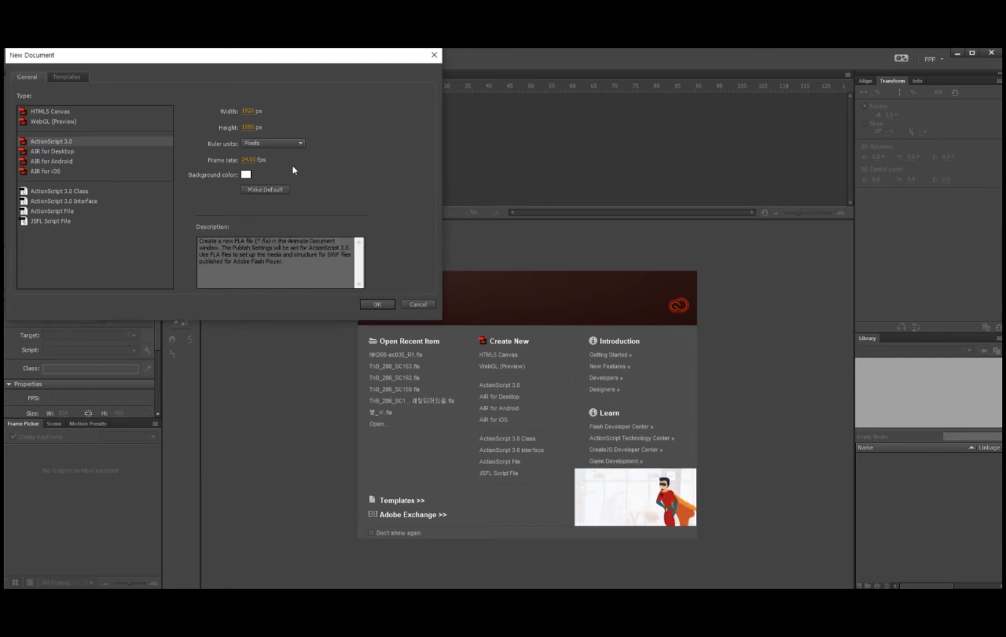
pyautogui.click(247, 177)
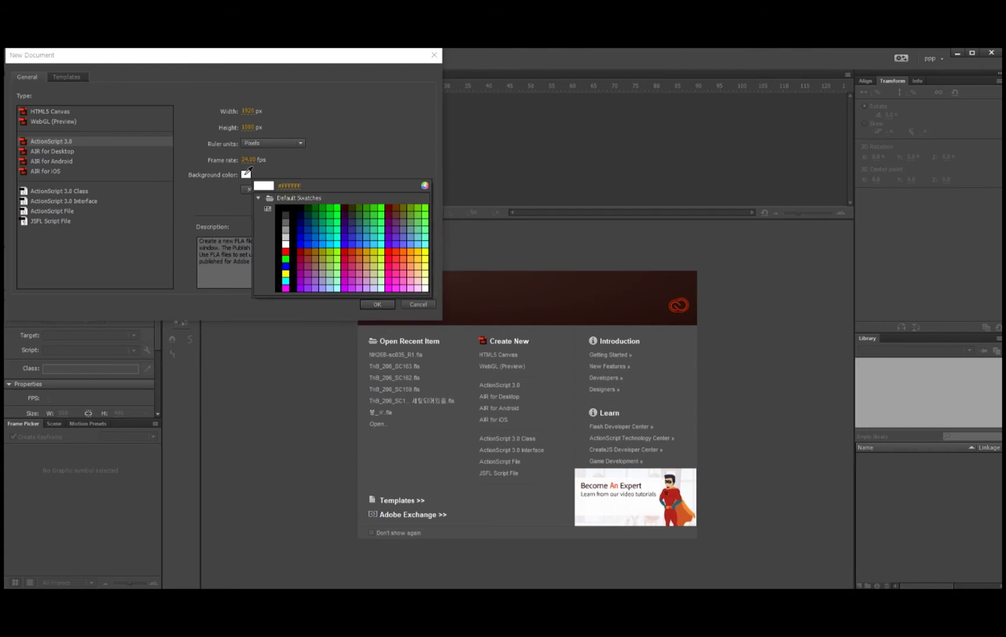
pyautogui.click(287, 235)
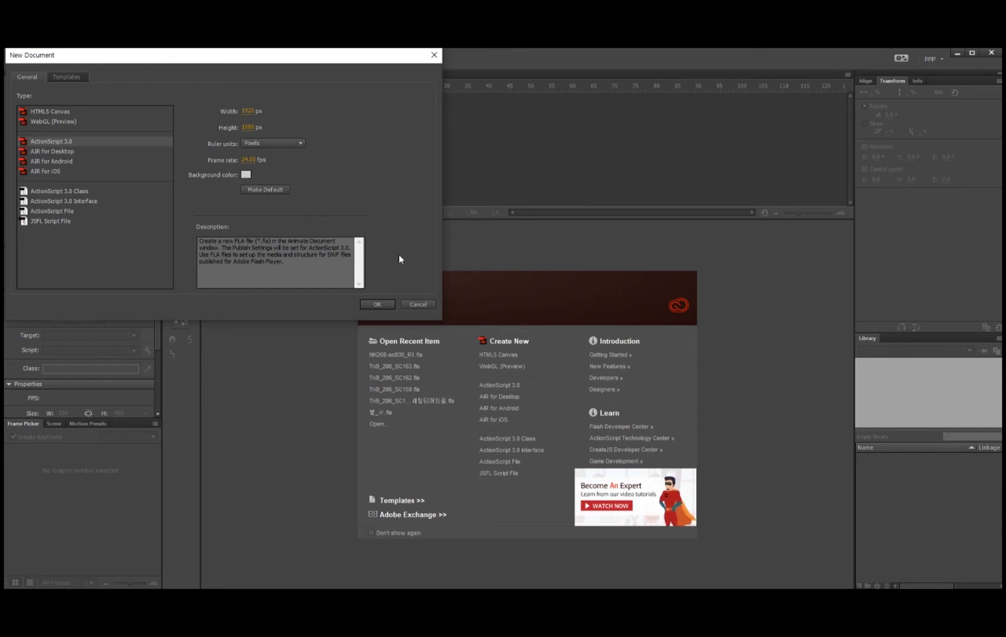
pyautogui.click(382, 302)
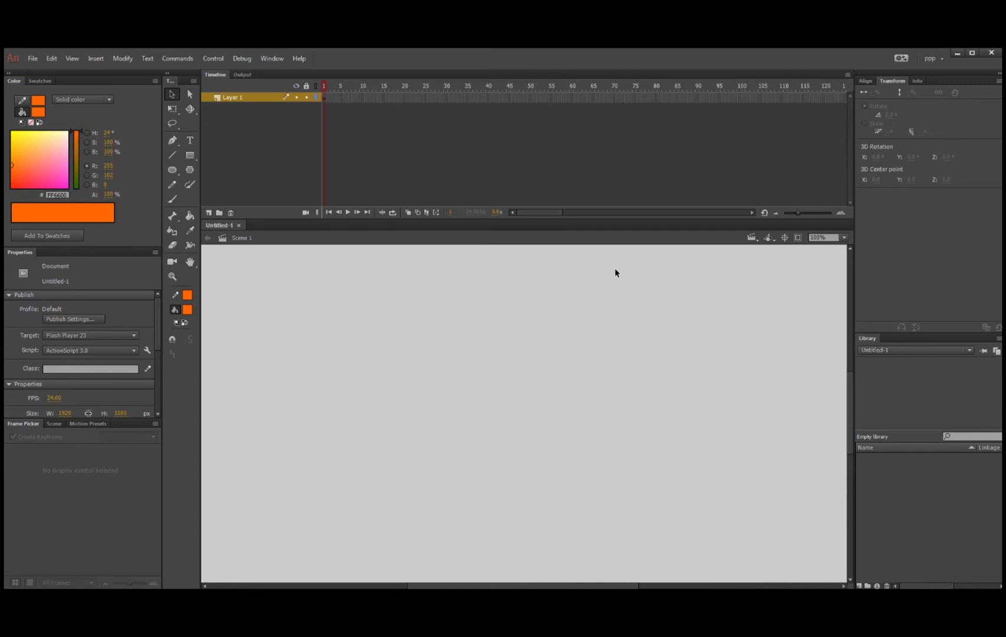
# Zoom out until the whole stage fits in view, then examine the zoom, preview and pasteboard view options and dismiss the notification
pyautogui.hotkey('ctrl', '-')
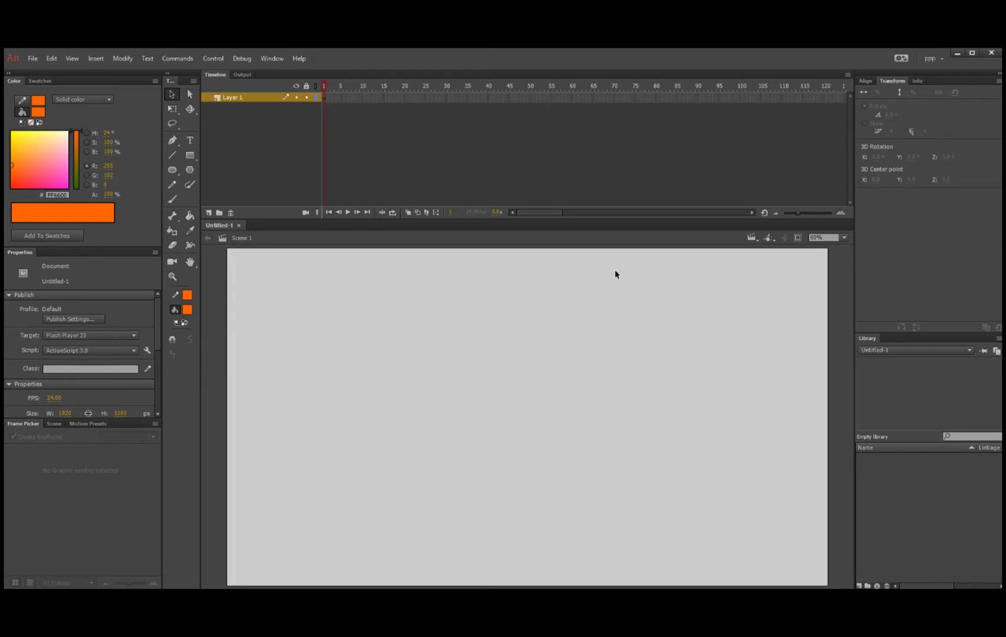
pyautogui.hotkey('ctrl', '-')
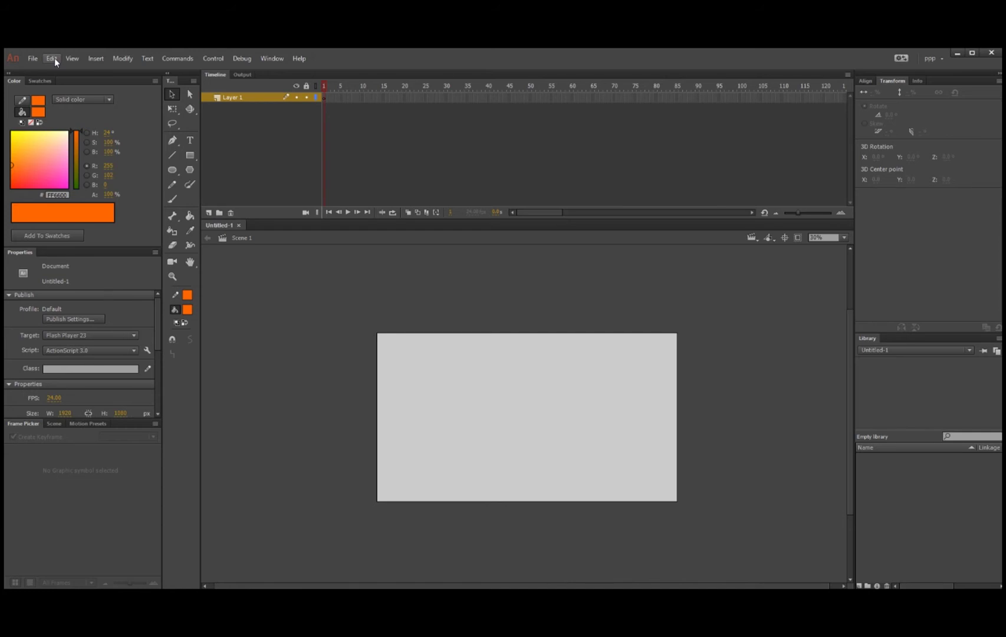
pyautogui.click(72, 59)
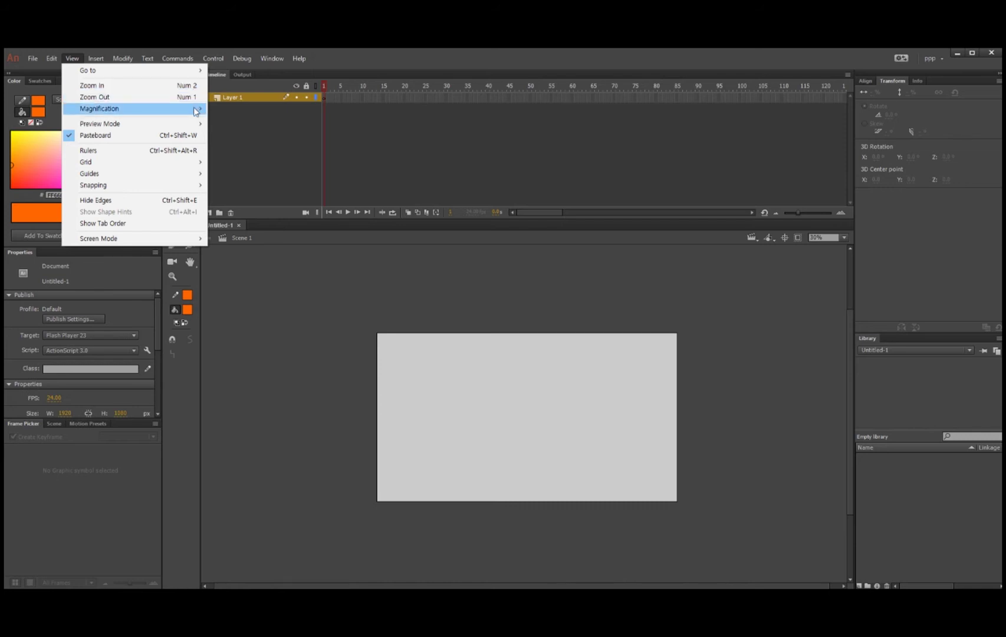
pyautogui.moveTo(195, 111)
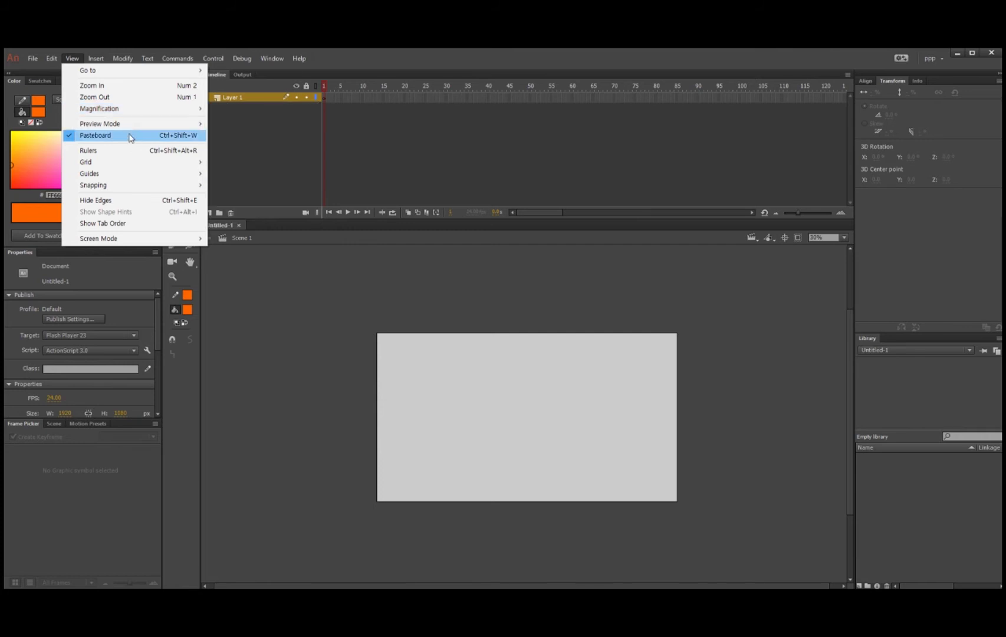
pyautogui.moveTo(132, 126)
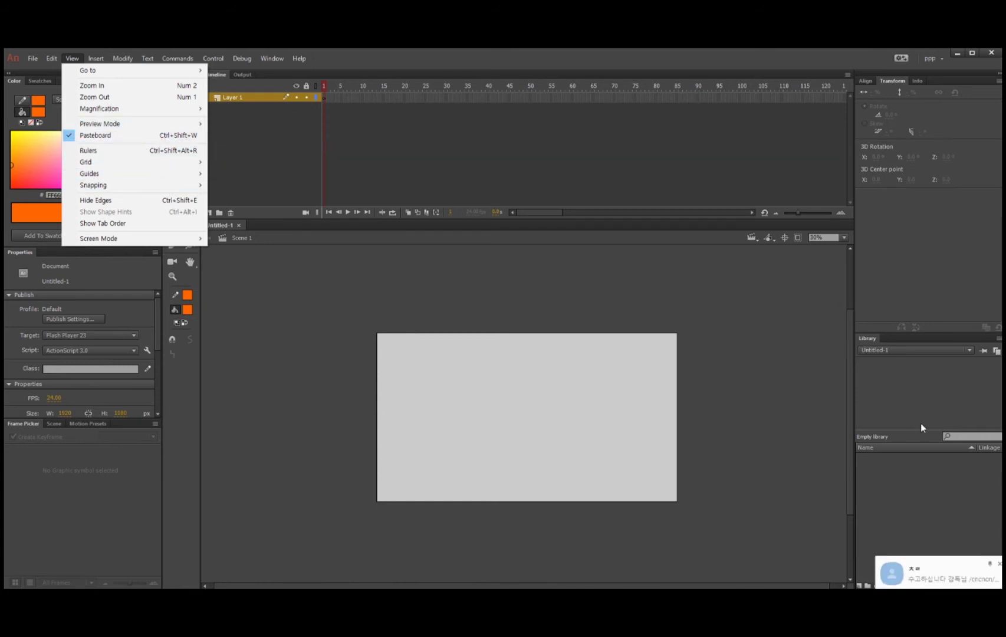
pyautogui.click(997, 558)
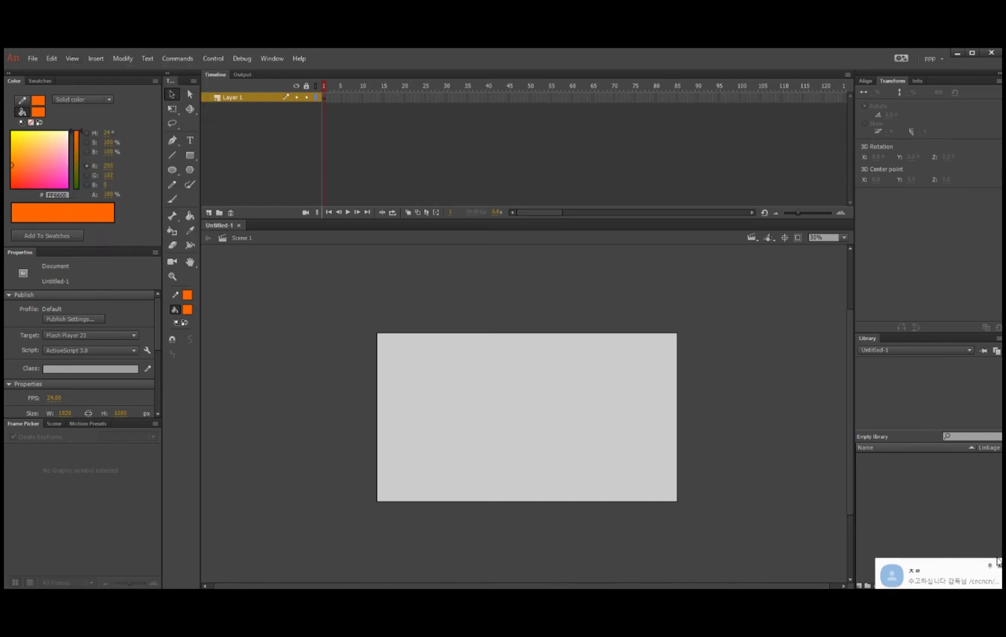
# Open the keyboard shortcut settings, check the #002 lesson outline in the Word document, and return to Adobe Animate
pyautogui.click(72, 60)
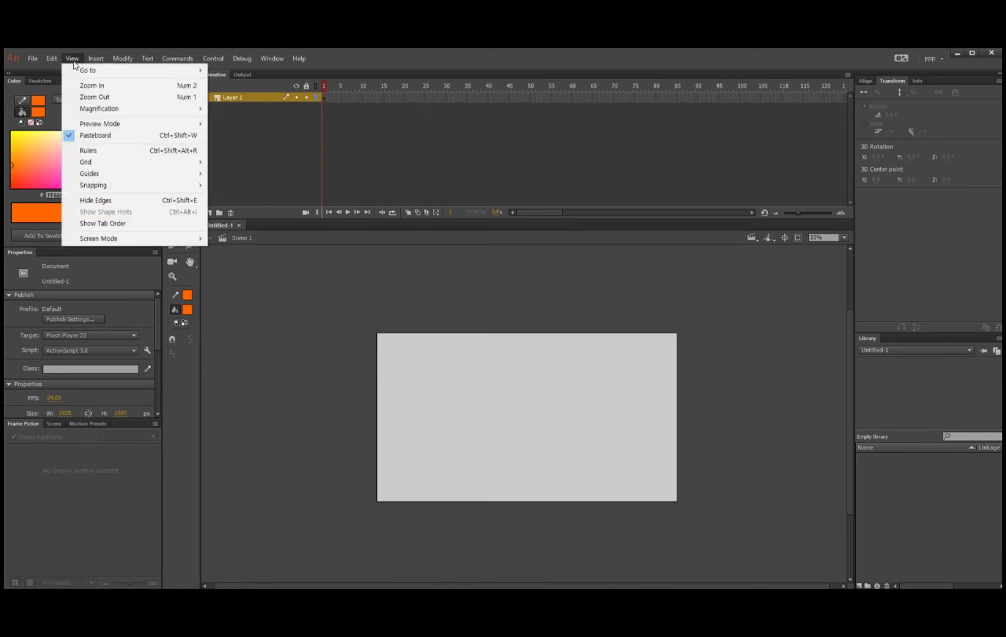
pyautogui.moveTo(52, 61)
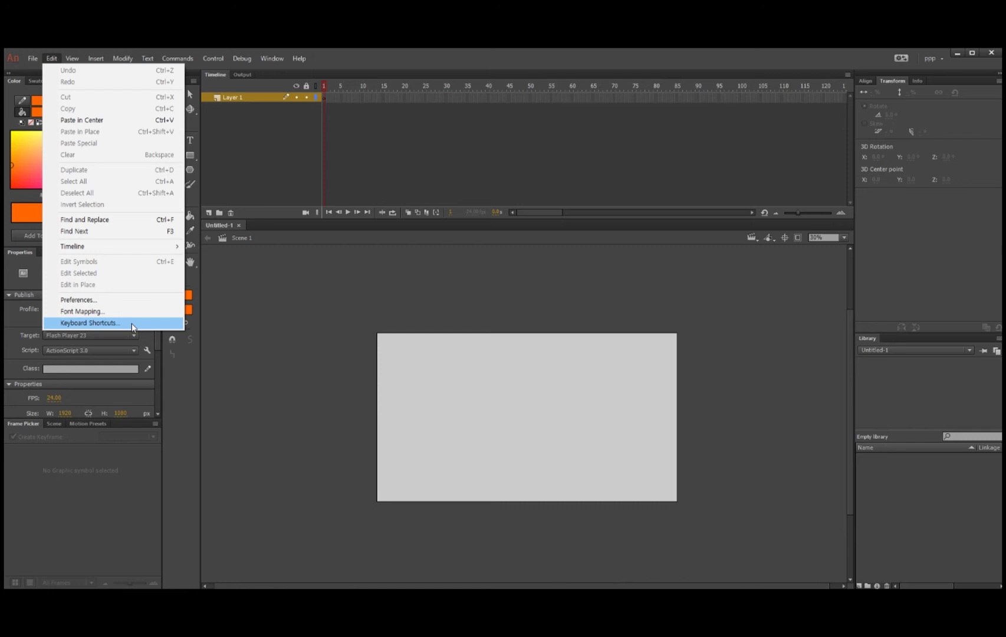
pyautogui.click(91, 324)
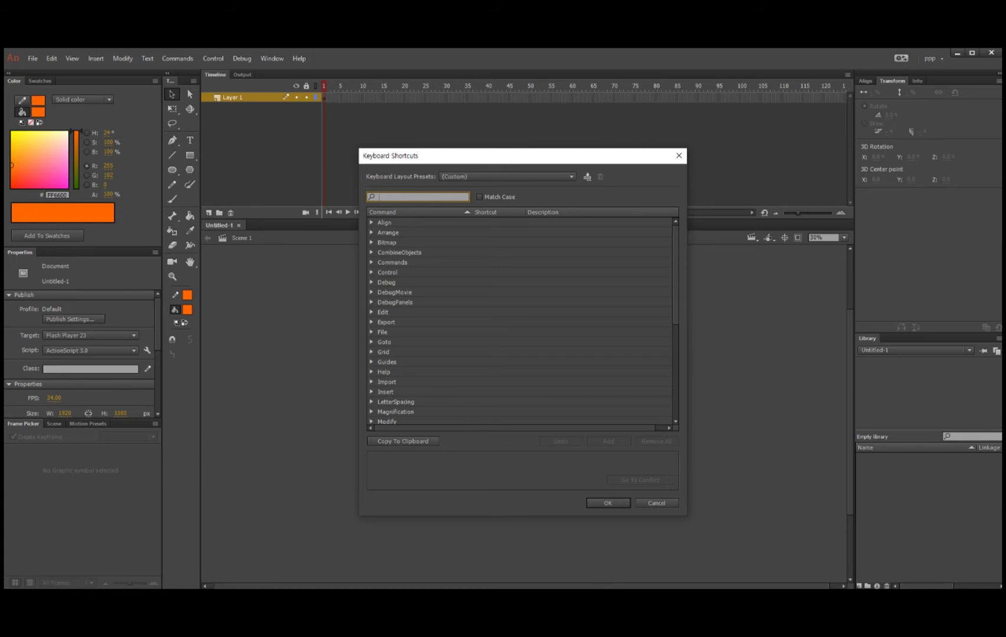
pyautogui.moveTo(624, 593)
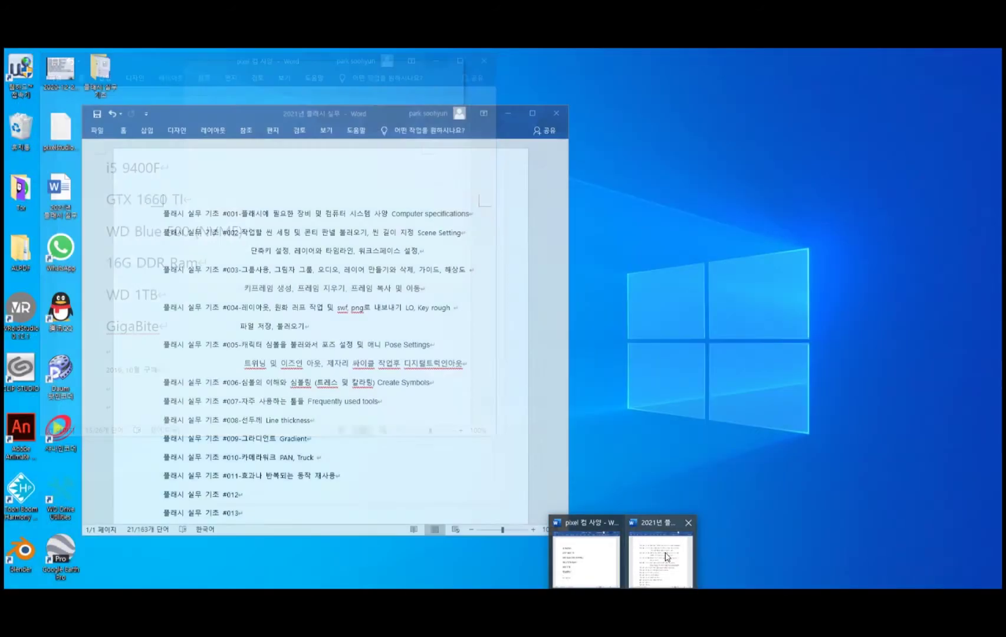
pyautogui.click(665, 556)
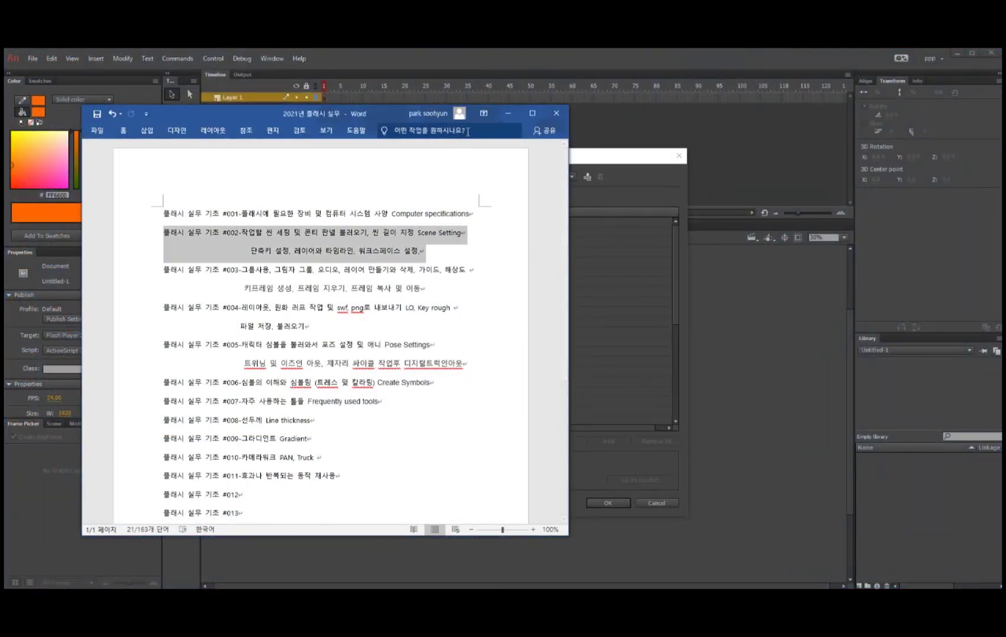
pyautogui.hotkey('alt', 'Tab')
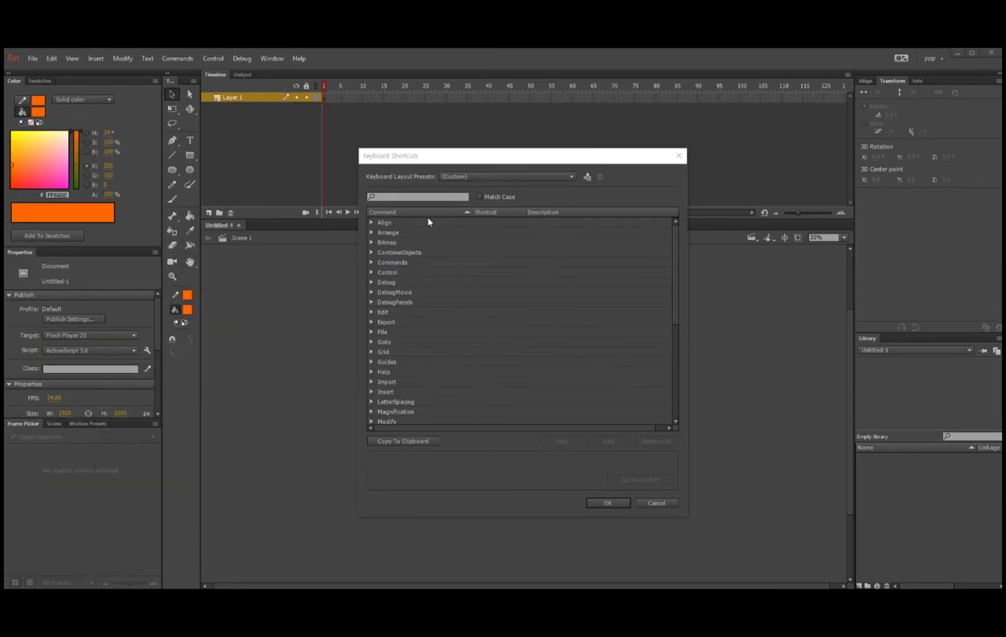
# Check the available keyboard layout presets and save the current shortcuts as a new preset named sooo
pyautogui.click(571, 176)
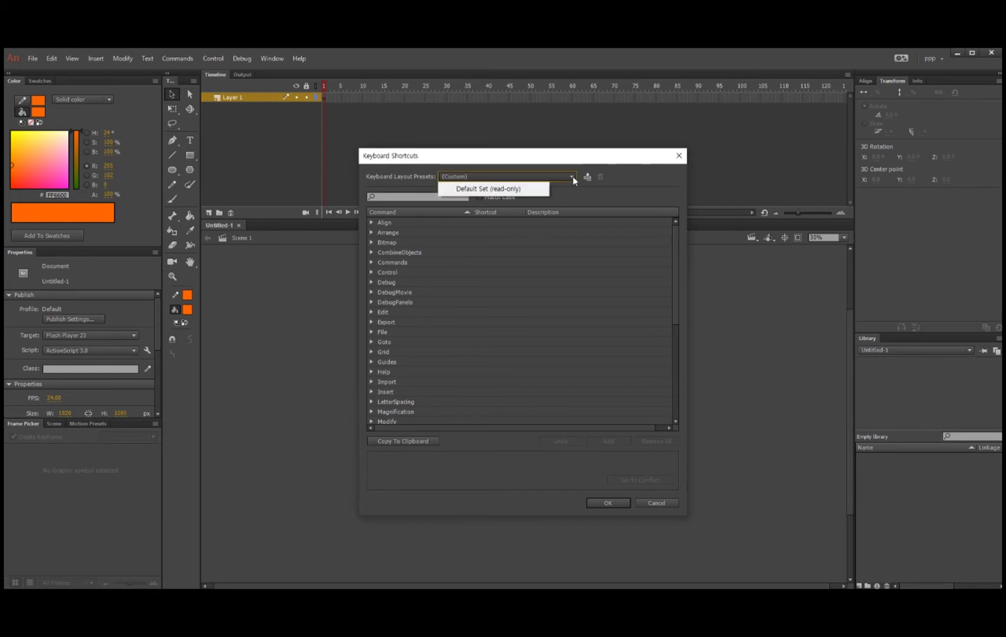
pyautogui.click(574, 176)
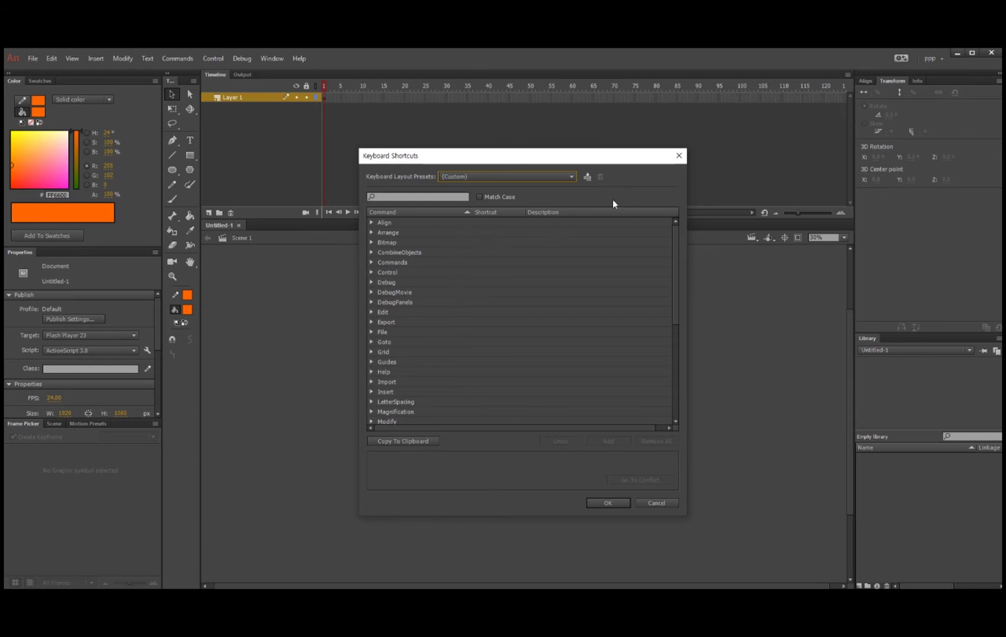
pyautogui.click(588, 177)
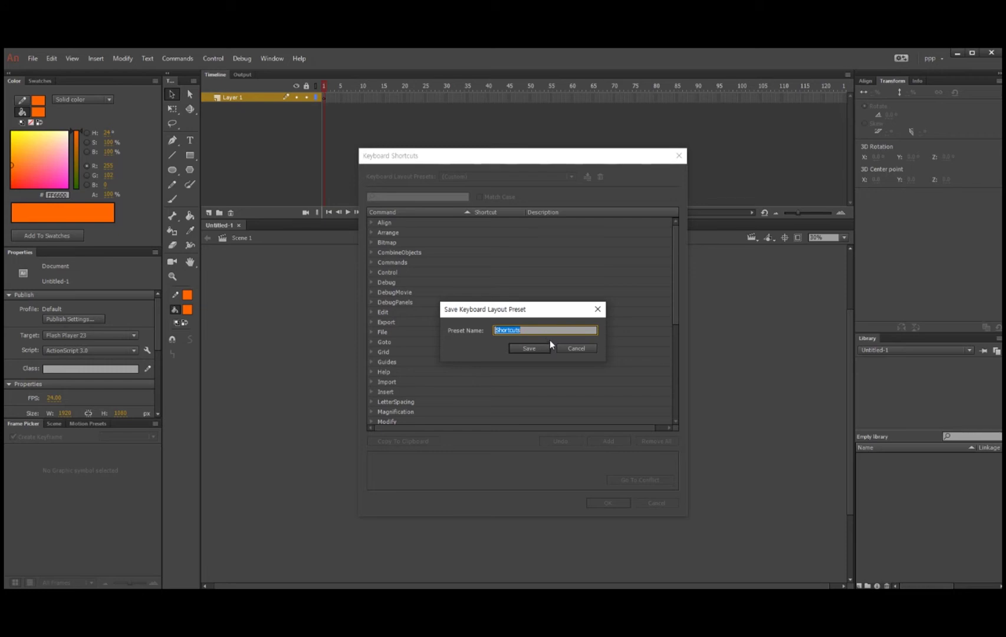
pyautogui.write('Ssss')
pyautogui.click(529, 348)
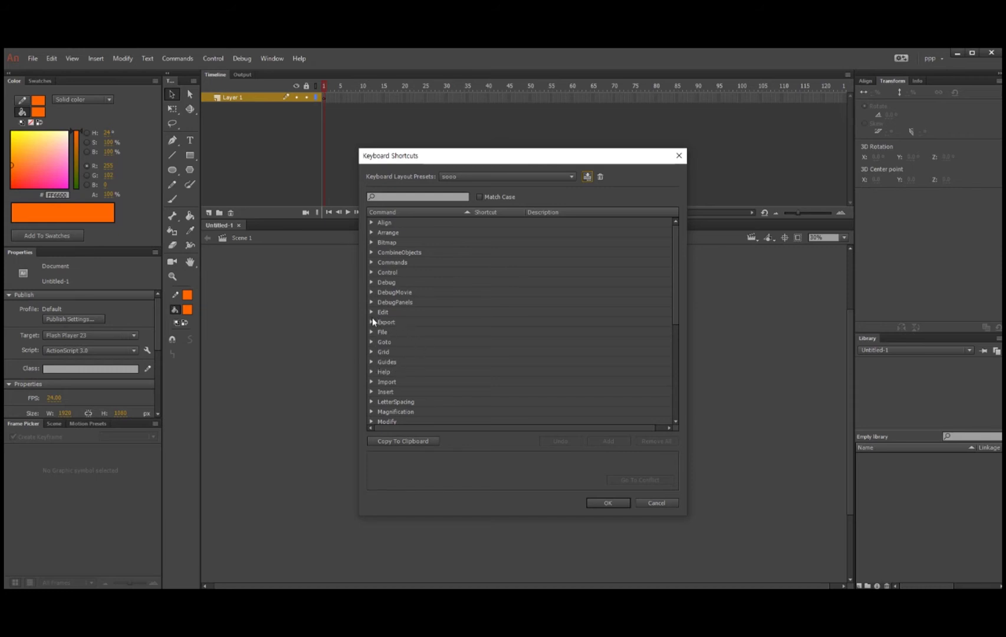
# Expand the View commands in the shortcut list and widen the Shortcut column to examine the Zoom In and Zoom Out shortcuts
pyautogui.scroll(-4, 392, 329)
pyautogui.scroll(-2, 400, 333)
pyautogui.click(371, 402)
pyautogui.scroll(-5, 420, 366)
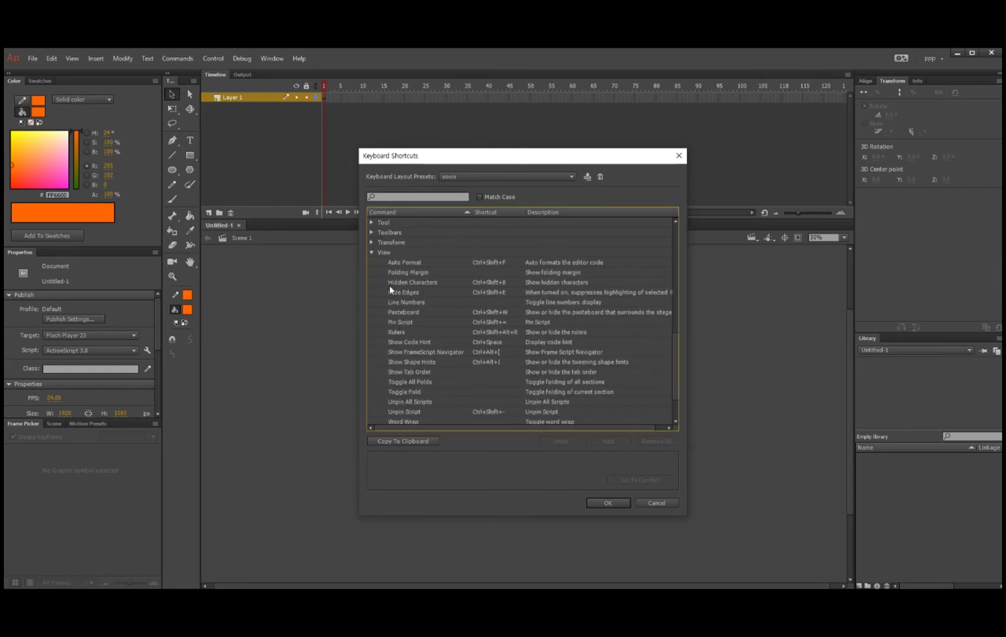
pyautogui.scroll(-2, 406, 330)
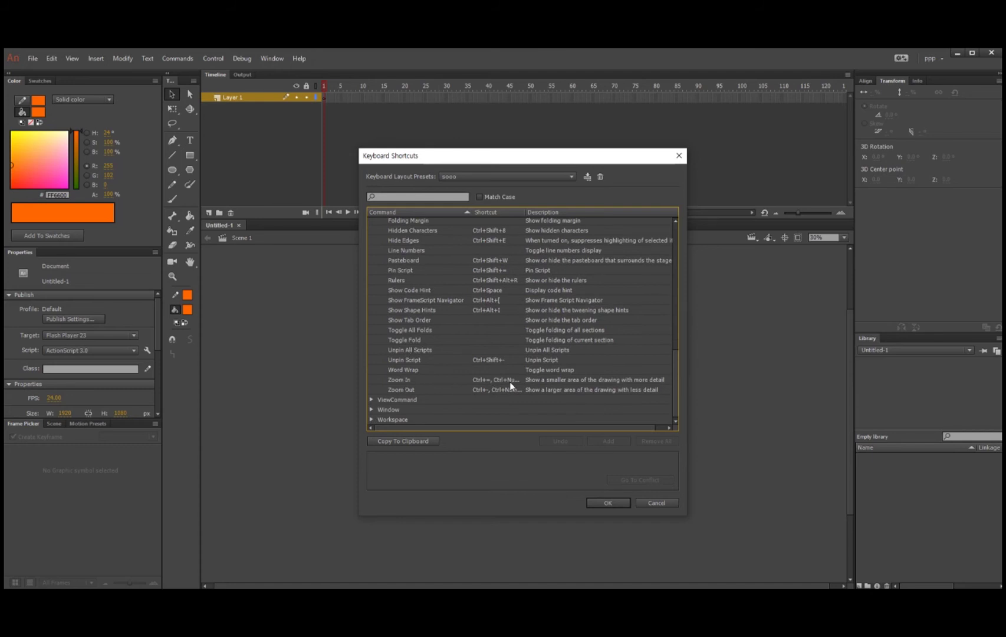
pyautogui.moveTo(522, 211); pyautogui.dragTo(567, 212)
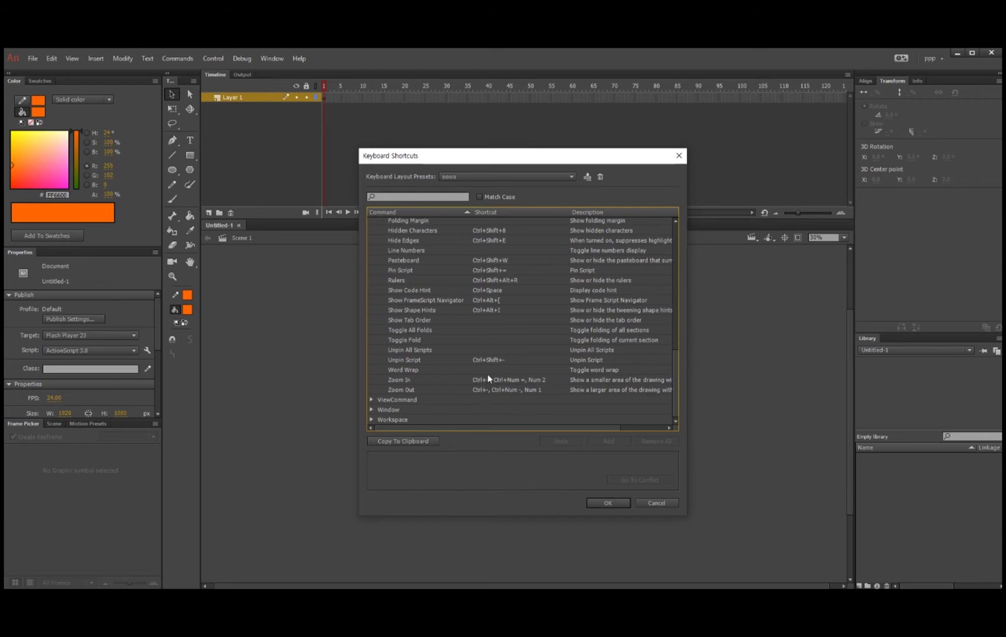
# Try adding an extra keyboard shortcut to the Zoom In command and remove it again
pyautogui.click(552, 380)
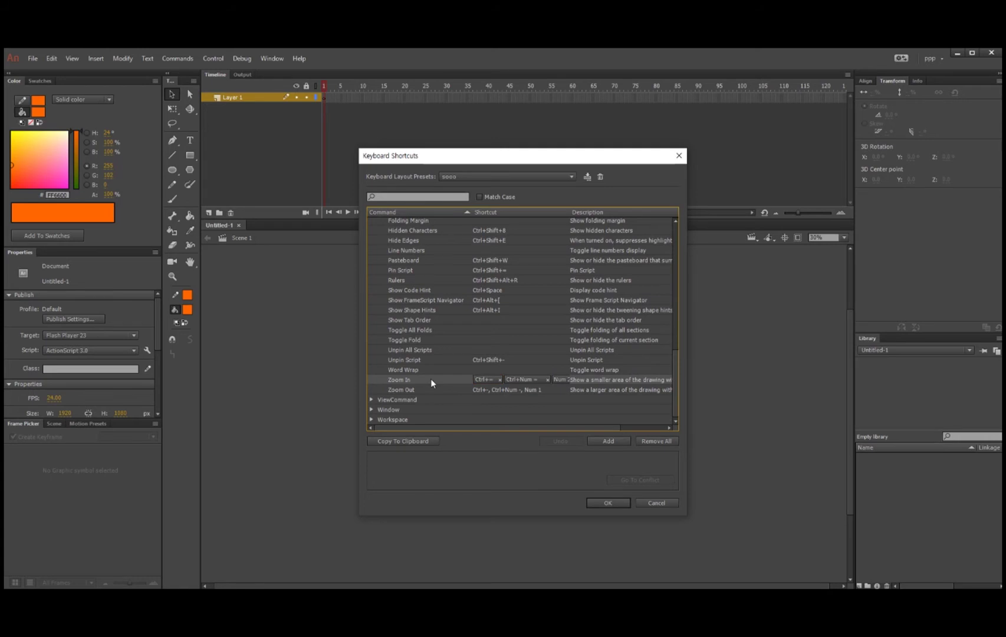
pyautogui.click(600, 442)
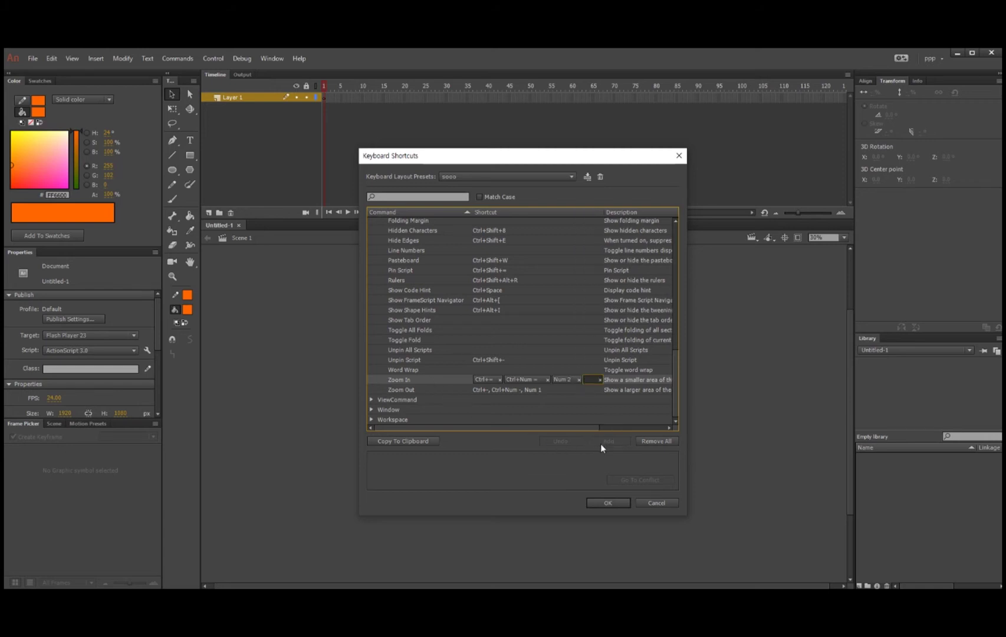
pyautogui.press('6')
pyautogui.click(592, 380)
# Try adding J as an extra shortcut for the Zoom Out command and remove it again
pyautogui.click(412, 390)
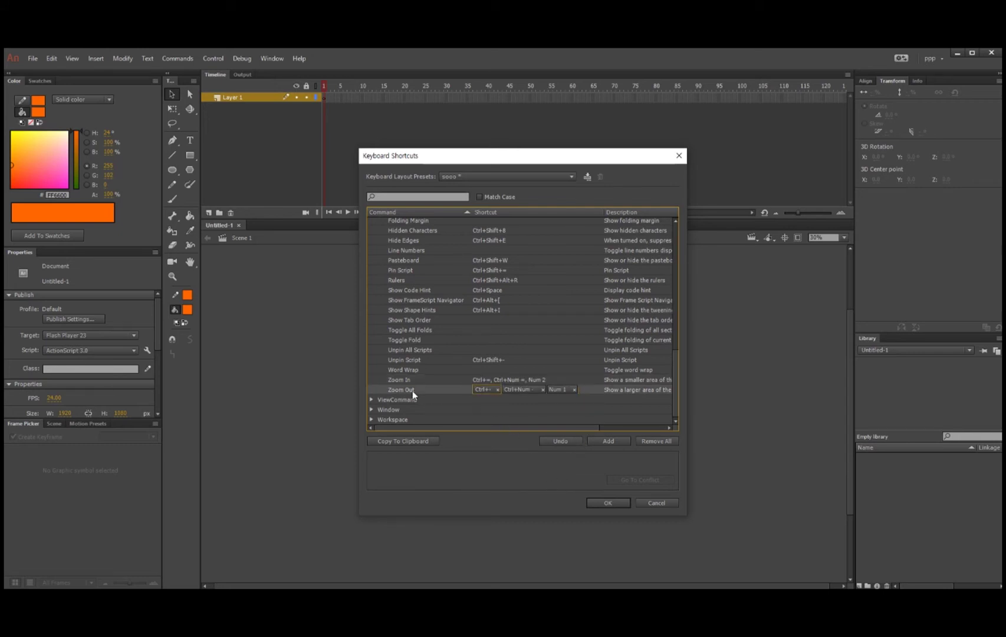
pyautogui.click(600, 442)
pyautogui.press('j')
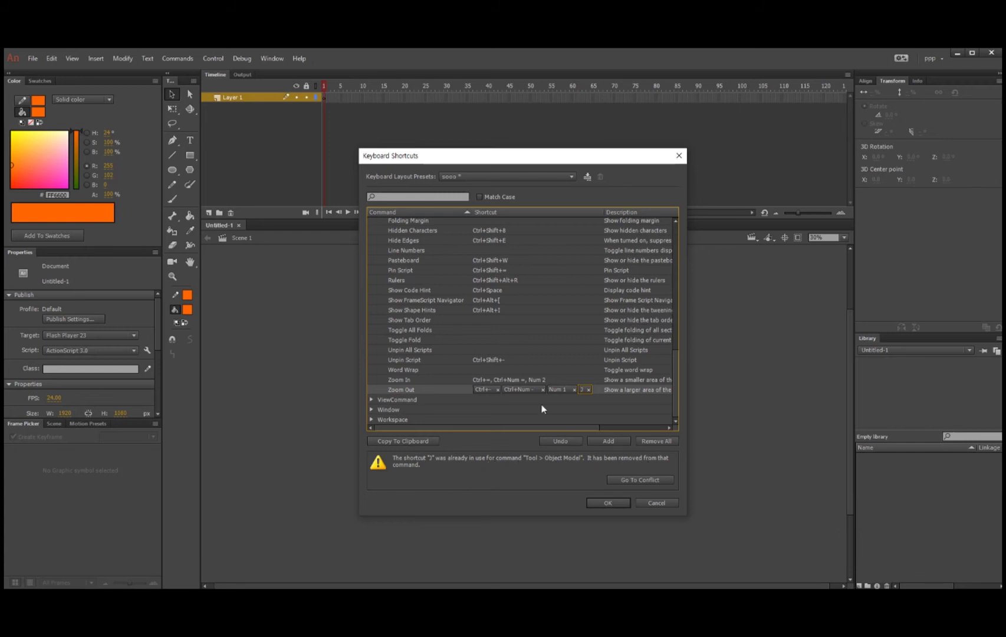
pyautogui.click(588, 390)
# Collapse the View commands, expand the Transform commands, and examine the shortcuts for Flip Horizontal, Flip Vertical, Rotate 90° CCW and Rotate 90° CW
pyautogui.scroll(1, 385, 248)
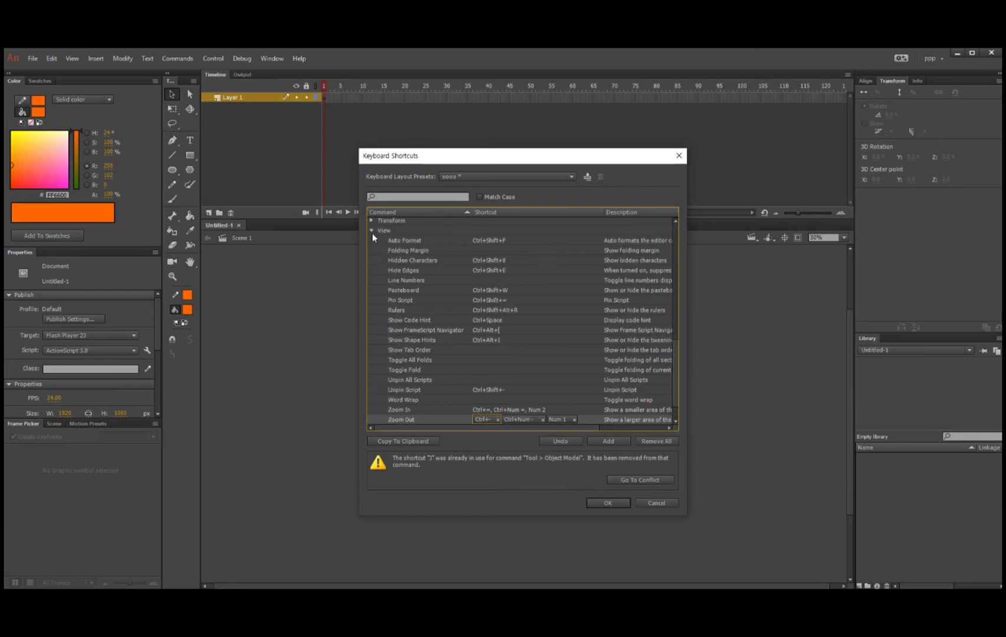
pyautogui.click(370, 230)
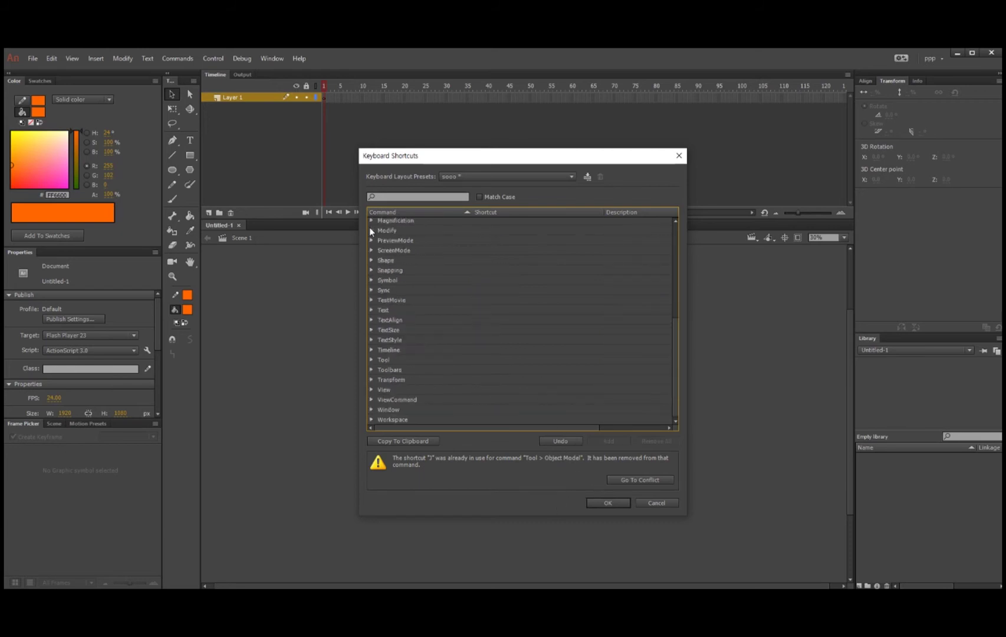
pyautogui.click(372, 378)
pyautogui.scroll(-3, 413, 373)
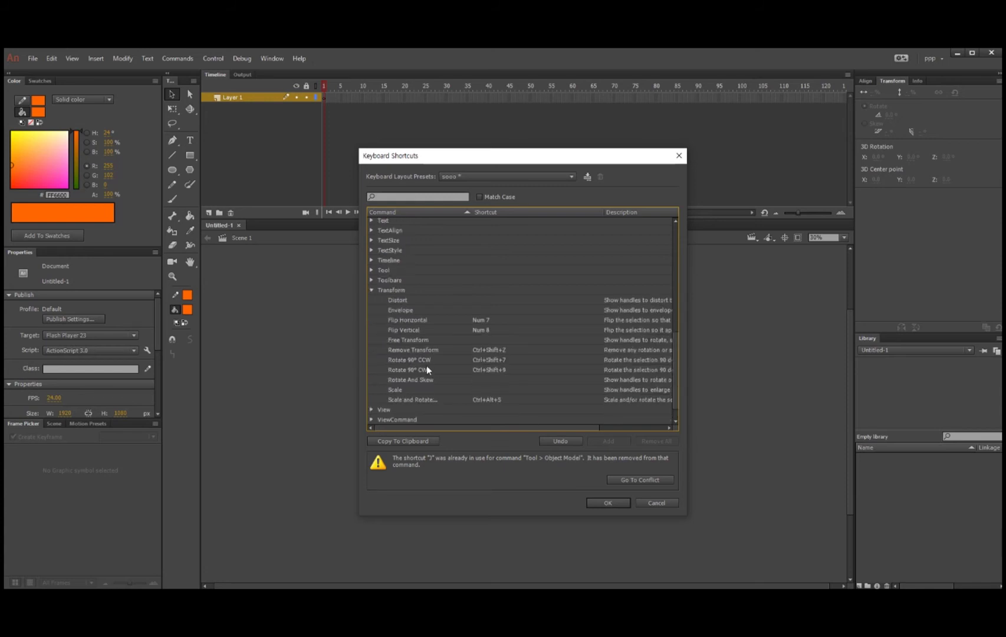
pyautogui.click(419, 321)
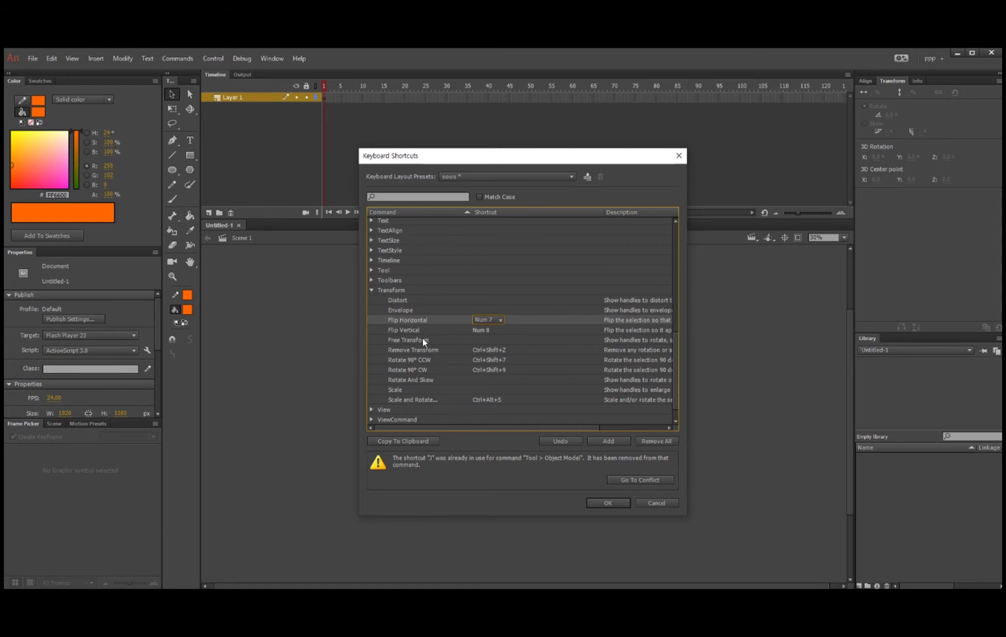
pyautogui.click(421, 329)
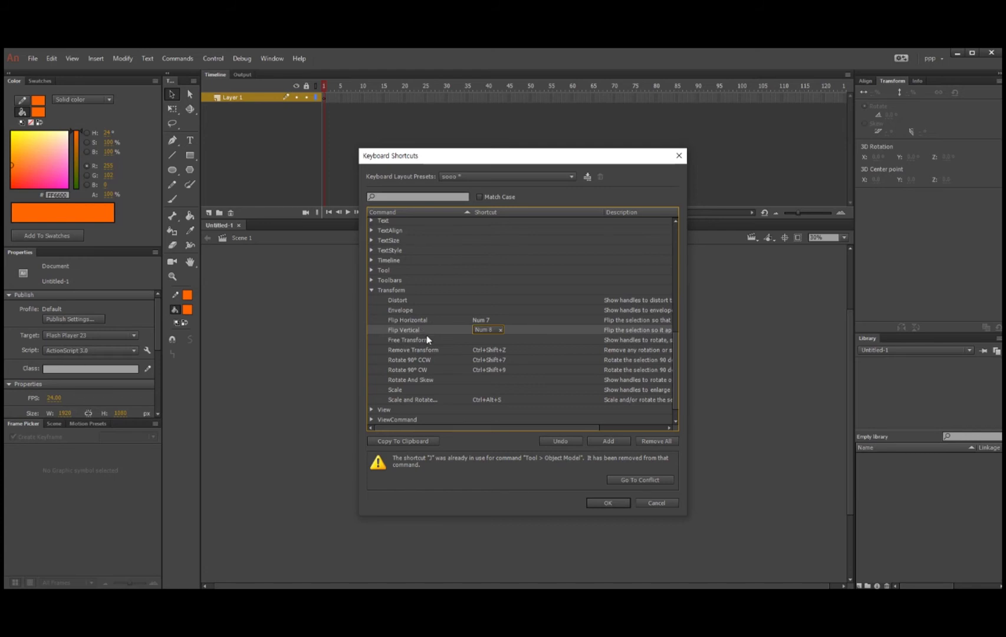
pyautogui.click(408, 390)
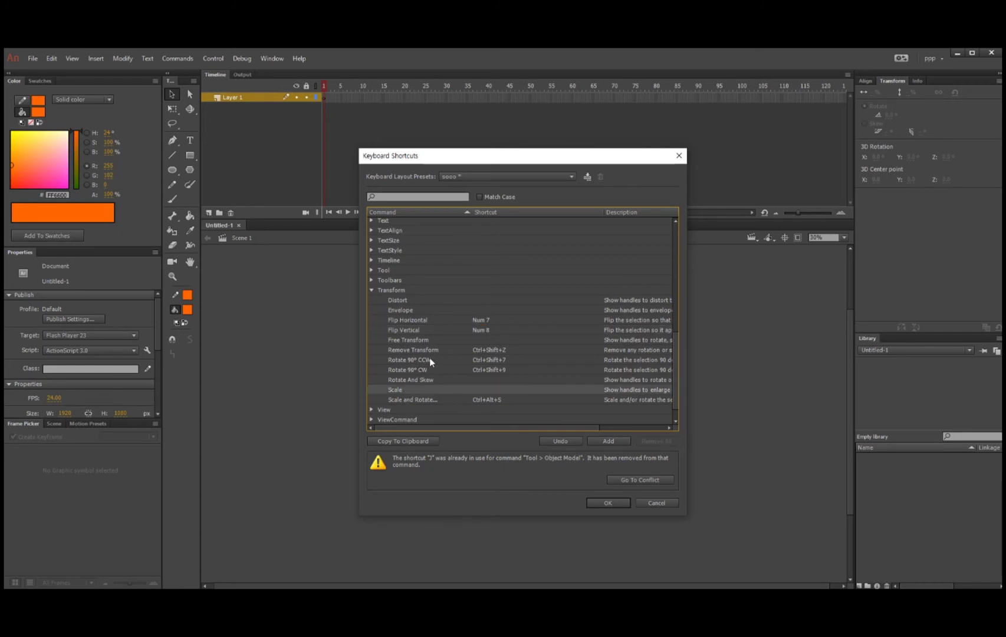
pyautogui.click(430, 359)
pyautogui.click(425, 370)
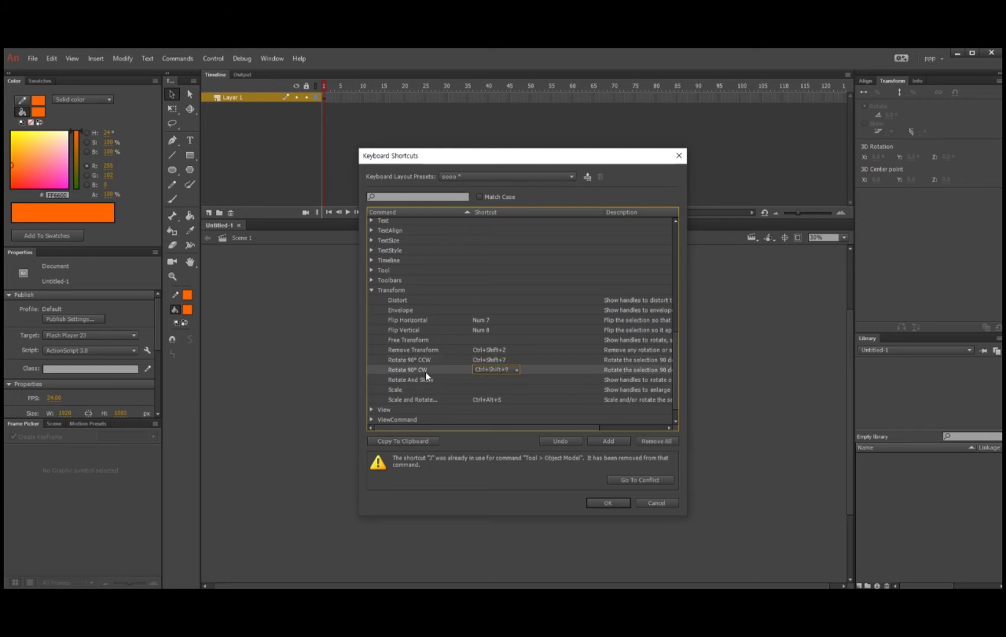
# Assign Num 3 to the Free Transform command, apply the shortcut changes, and test zooming the stage in and out
pyautogui.click(430, 340)
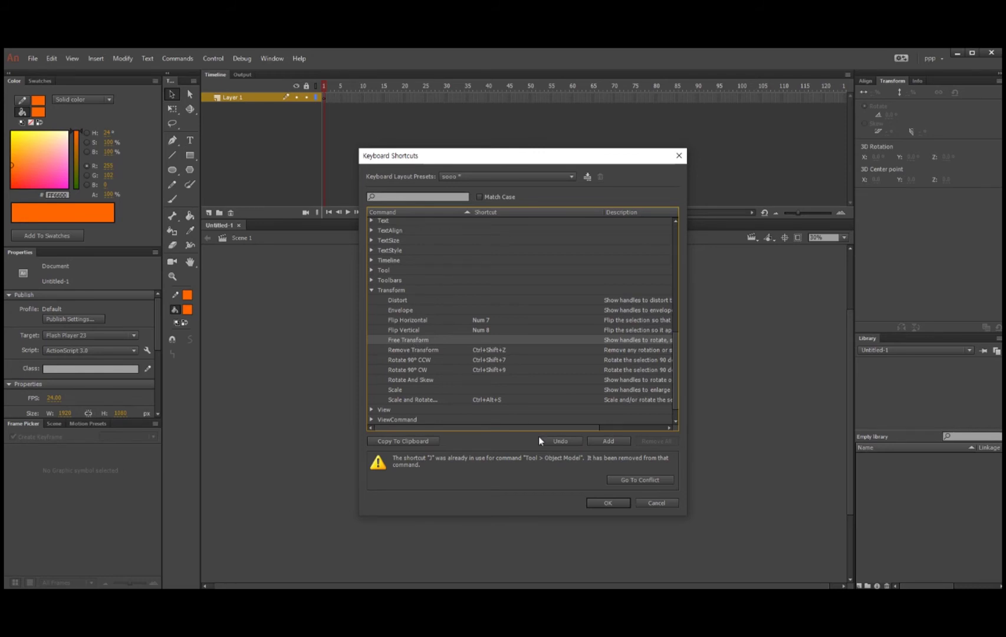
pyautogui.click(606, 442)
pyautogui.press('KP_3')
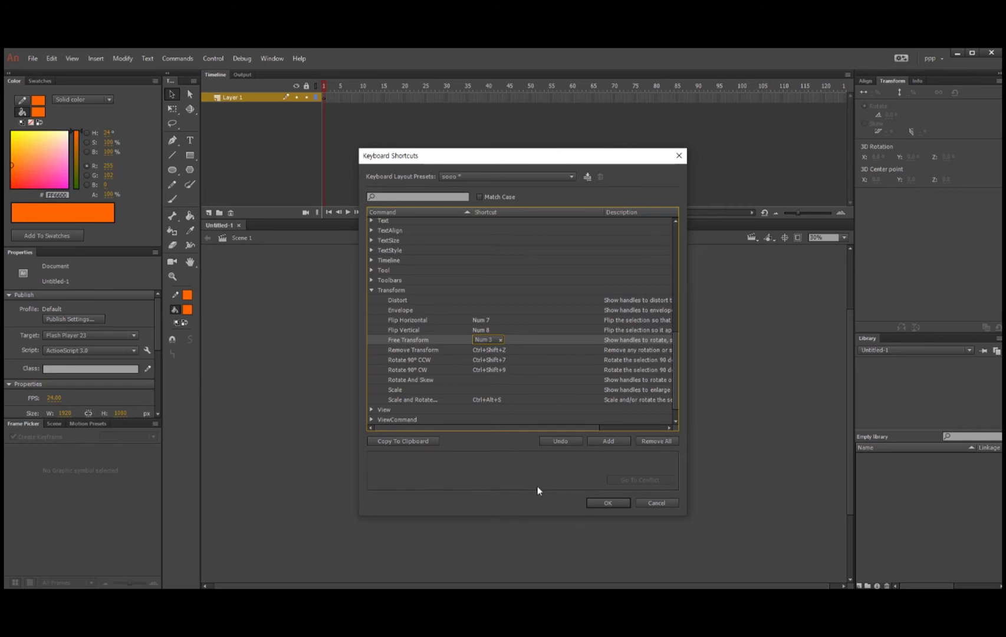
pyautogui.click(607, 502)
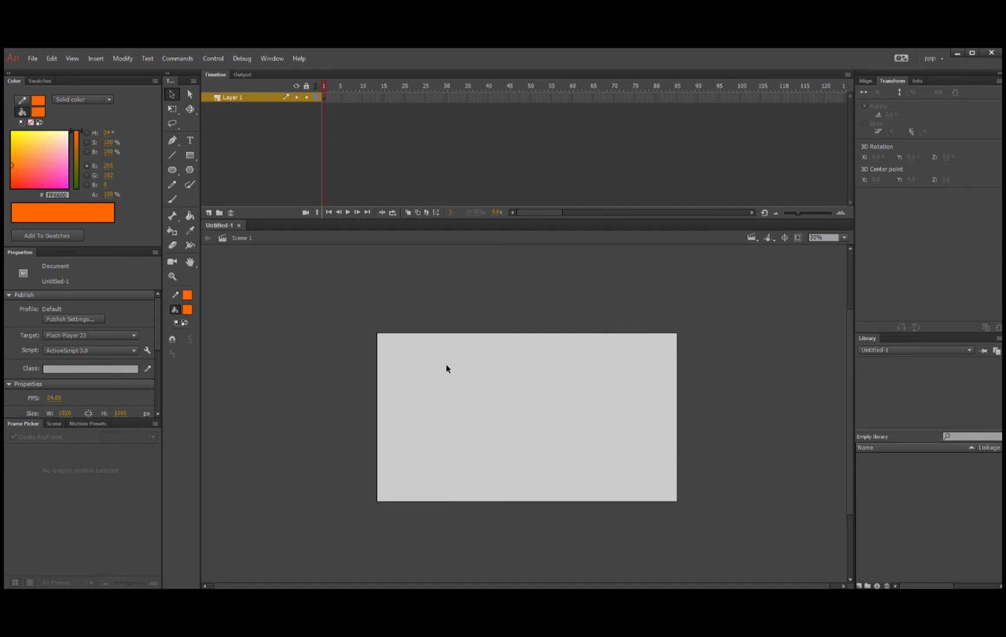
pyautogui.hotkey('ctrl', '=')
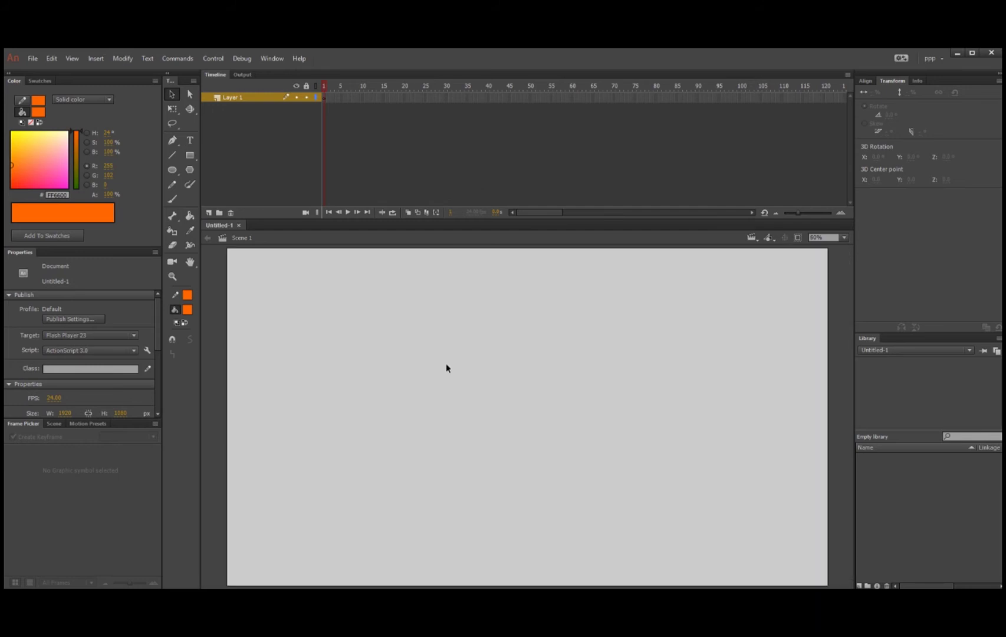
pyautogui.hotkey('ctrl', '-')
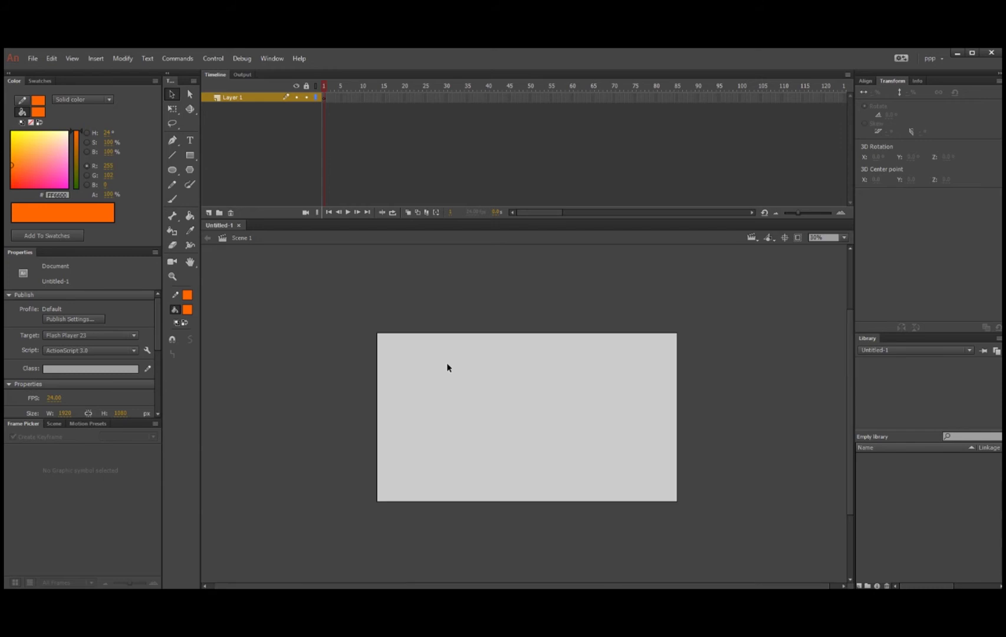
# Check the zoom shortcuts by zooming the stage in and out, leaving the view at 60%
pyautogui.hotkey('ctrl', '=')
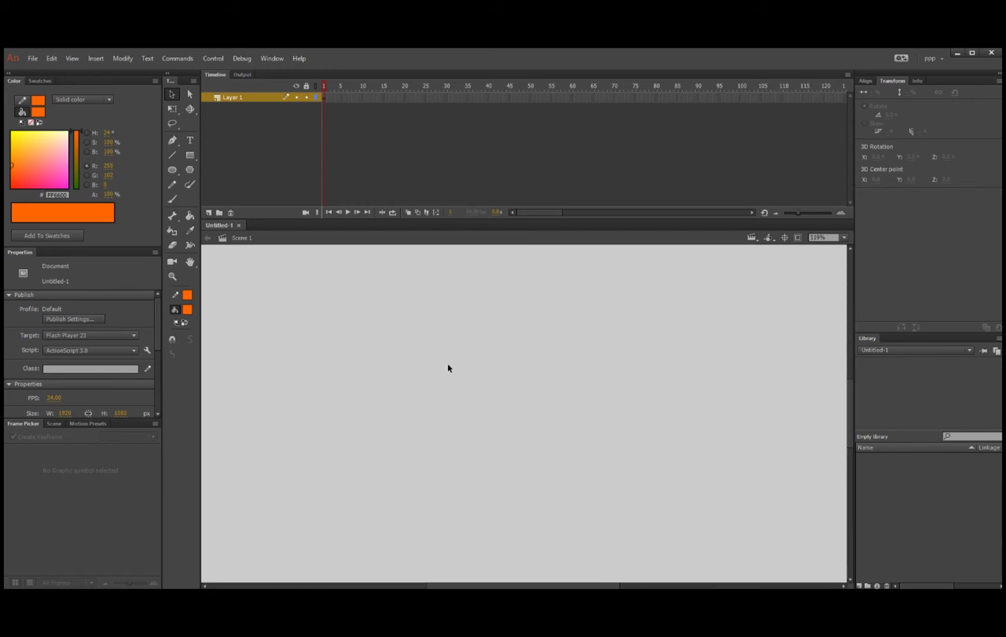
pyautogui.hotkey('ctrl', '-')
pyautogui.hotkey('ctrl', '=')
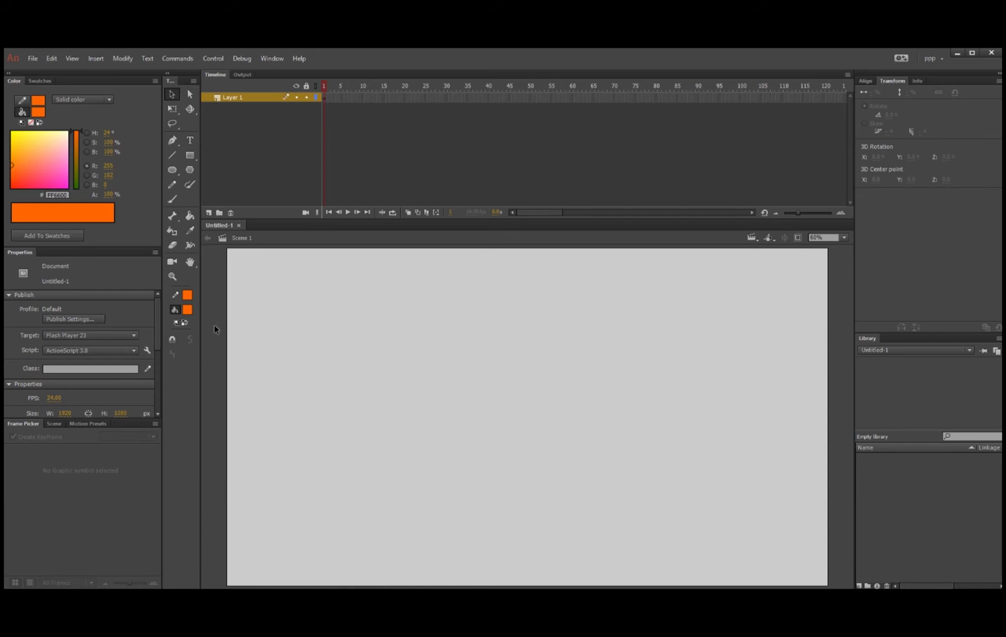
# Try the Tools panel at different widths and leave it narrowed to a single column of tools
pyautogui.moveTo(200, 284); pyautogui.dragTo(191, 284)
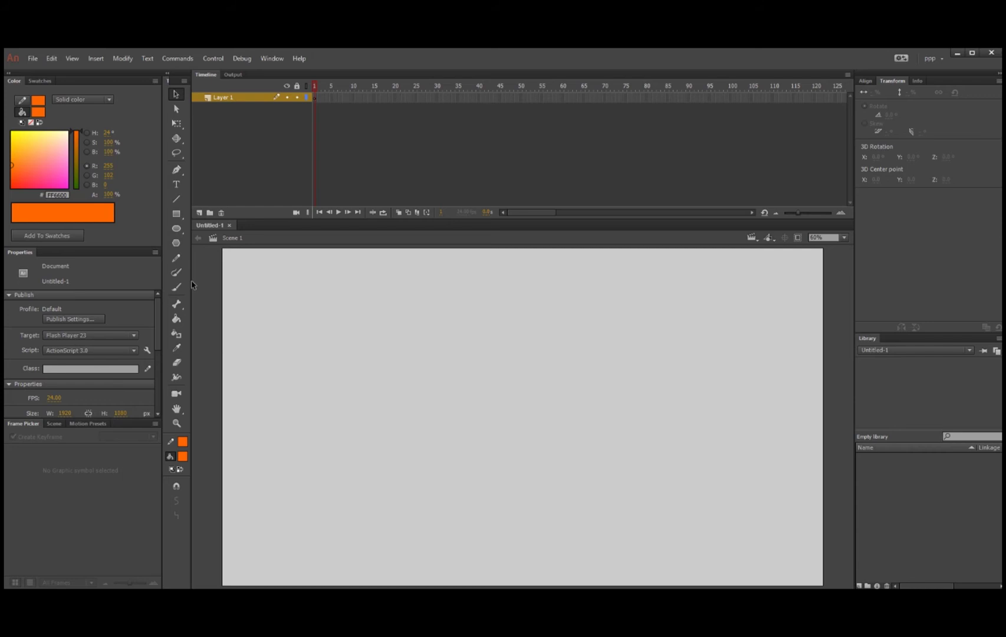
pyautogui.moveTo(191, 277); pyautogui.dragTo(206, 281)
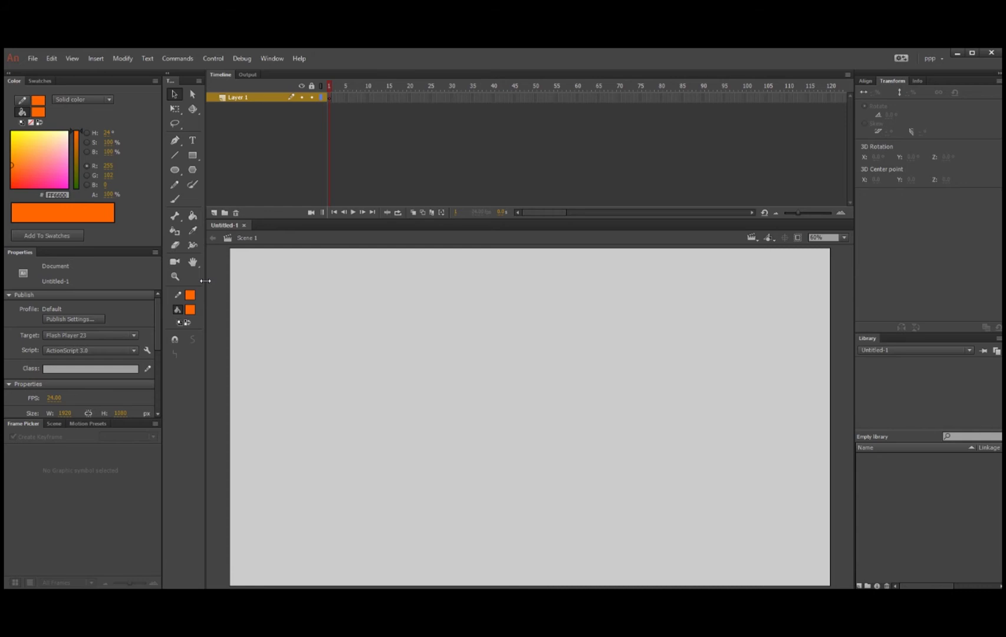
pyautogui.moveTo(205, 280); pyautogui.dragTo(193, 279)
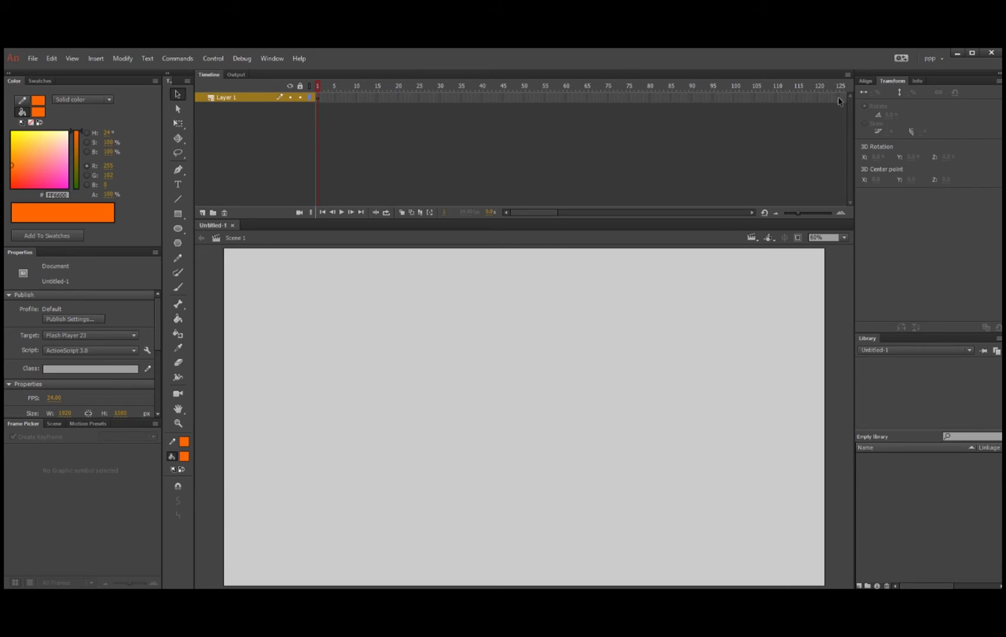
# Examine the Animator, Classic and Debug workspace layouts by switching to each in turn
pyautogui.click(941, 58)
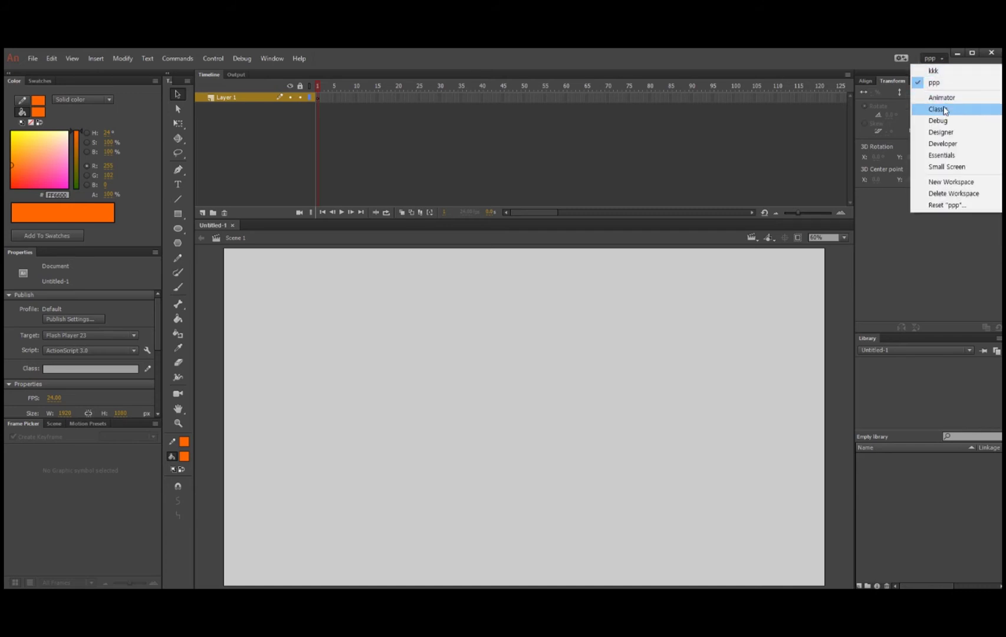
pyautogui.click(953, 99)
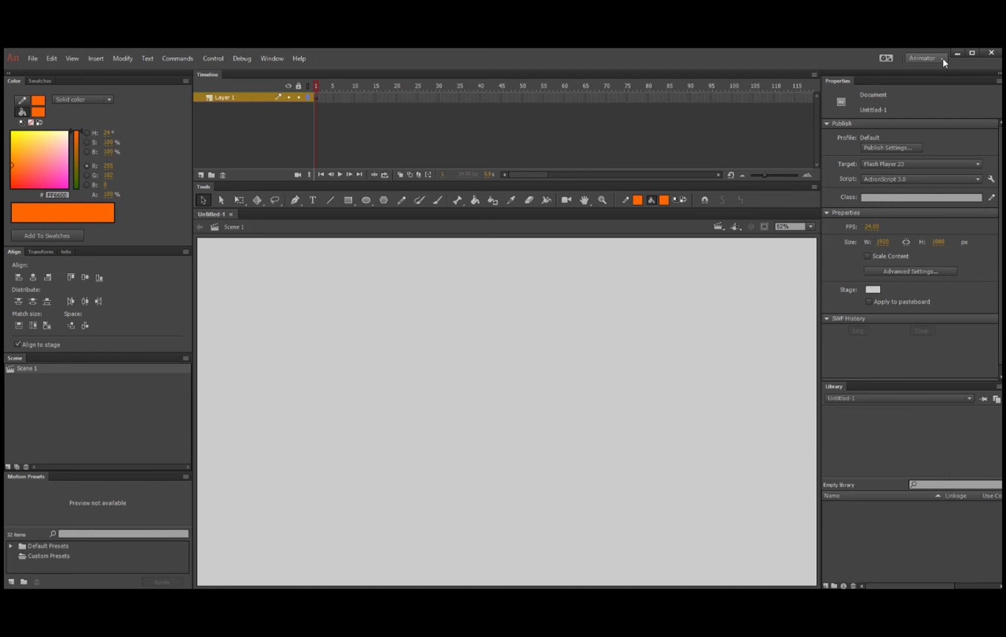
pyautogui.click(943, 60)
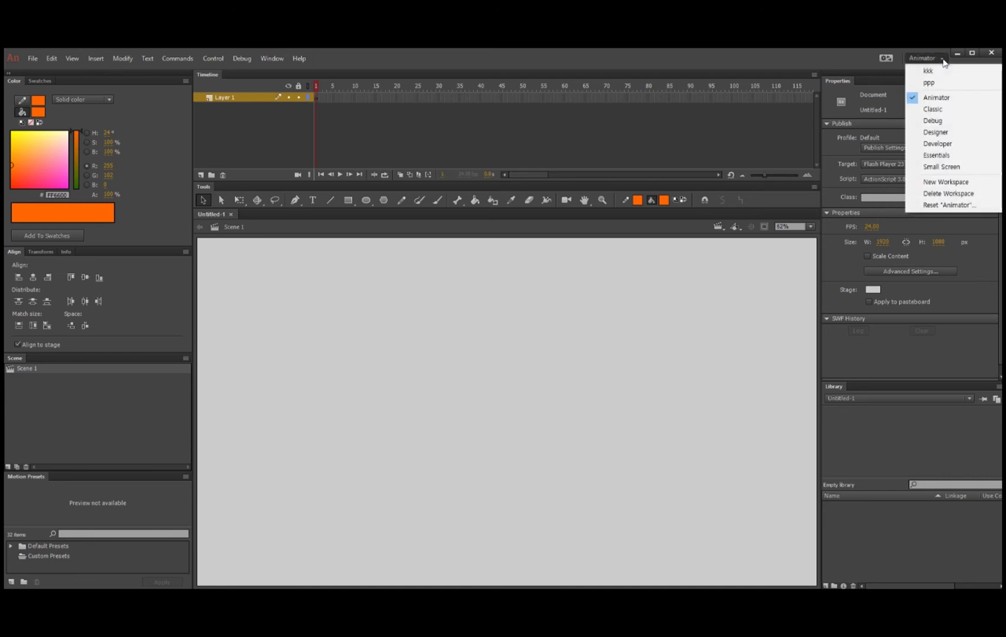
pyautogui.click(950, 107)
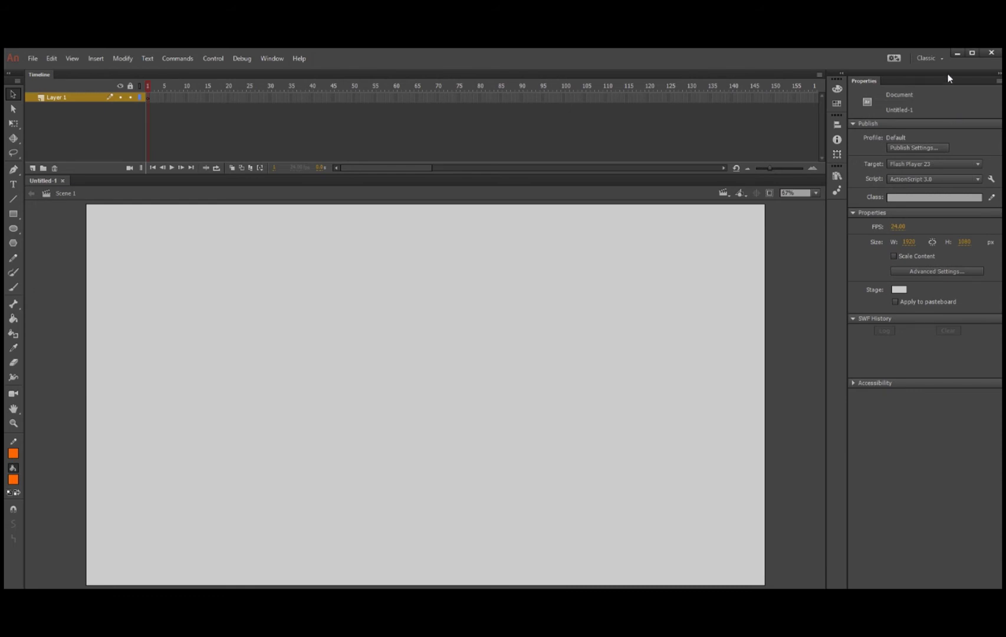
pyautogui.click(938, 60)
pyautogui.click(949, 124)
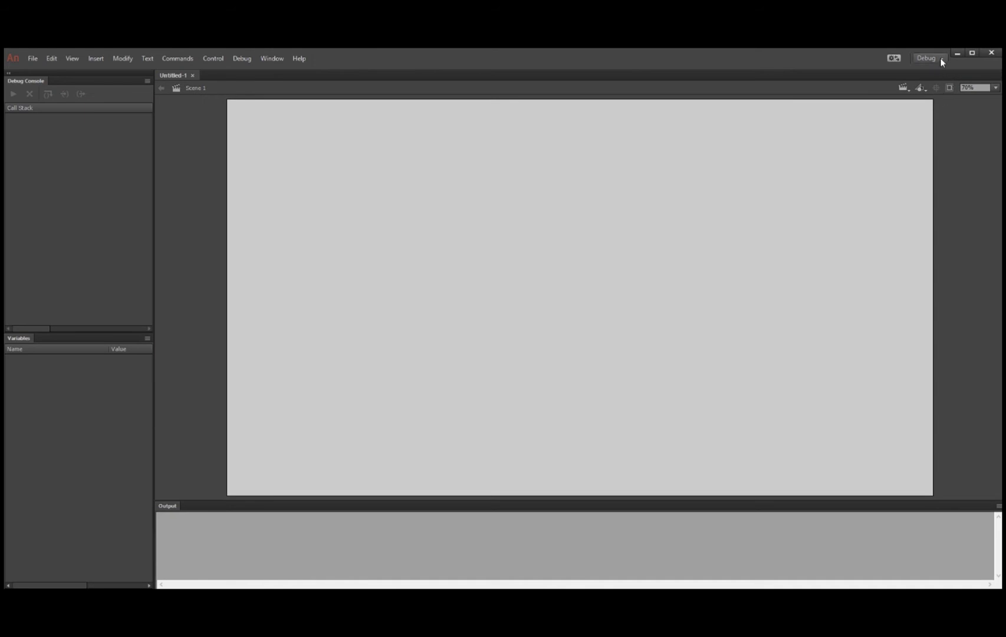
# Examine the Designer and Essentials workspace layouts by switching to each in turn
pyautogui.click(940, 60)
pyautogui.click(951, 133)
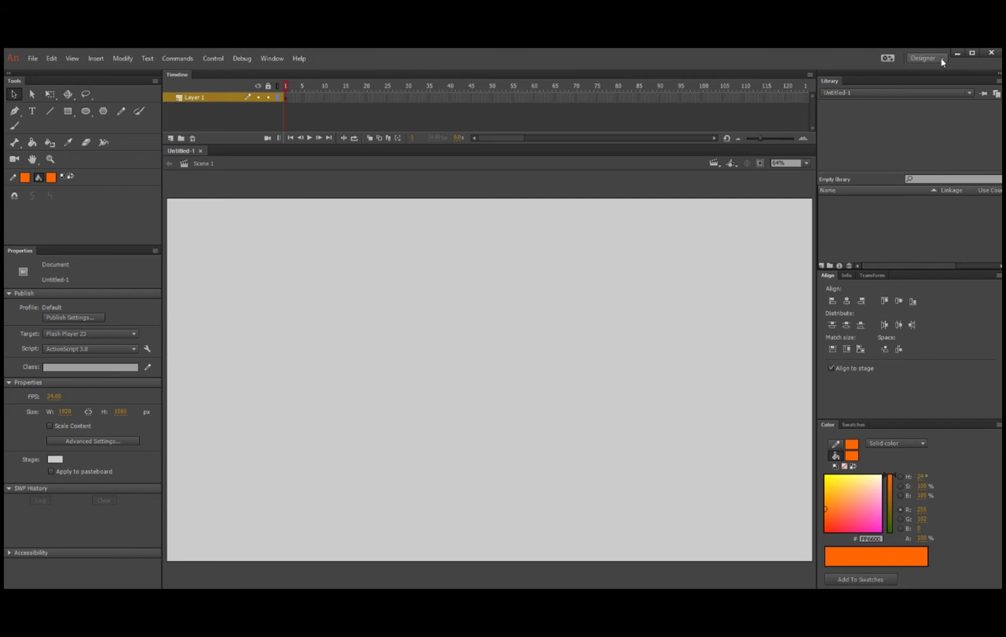
pyautogui.click(941, 59)
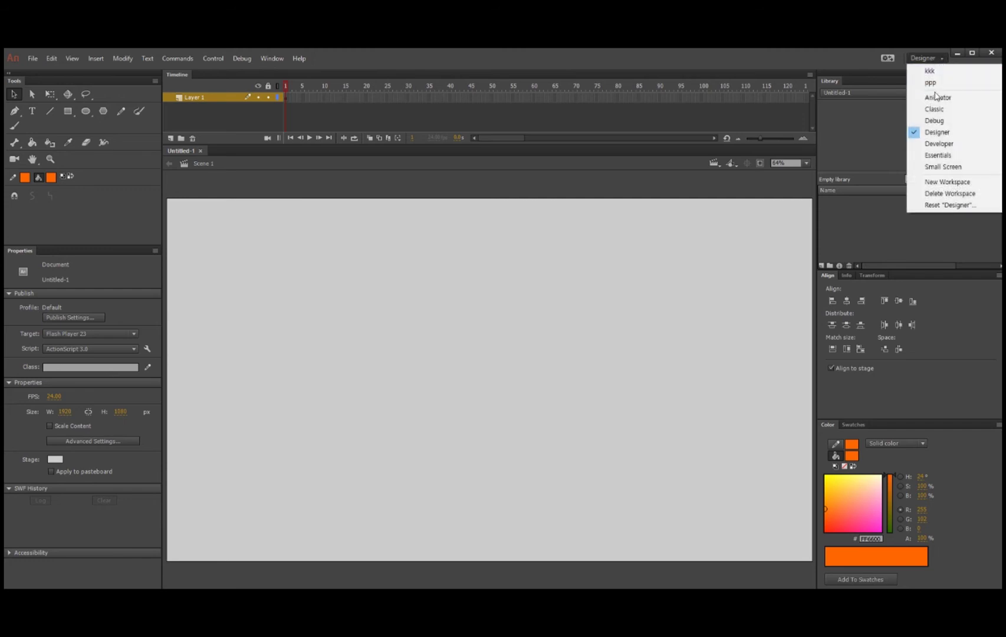
pyautogui.click(955, 158)
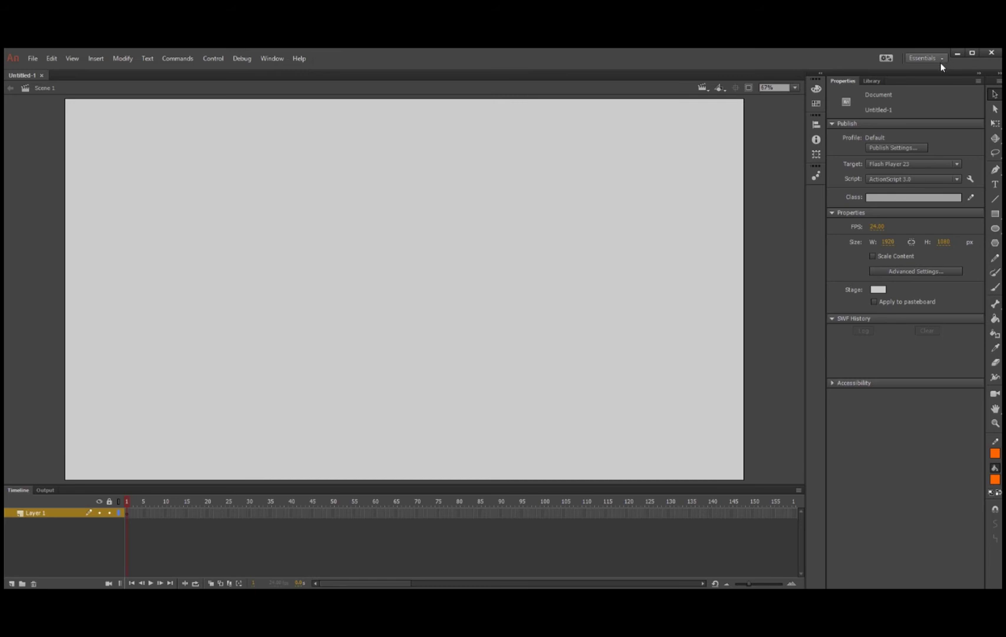
# Switch to the Animator workspace and dock the Align, Transform and Info panel group between Properties and Library
pyautogui.click(940, 58)
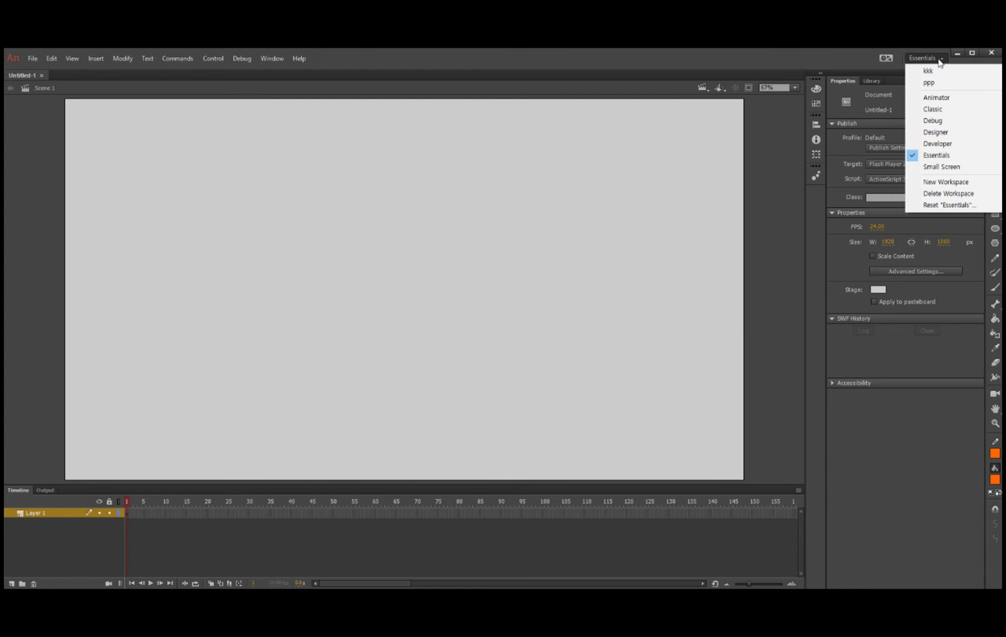
pyautogui.click(946, 97)
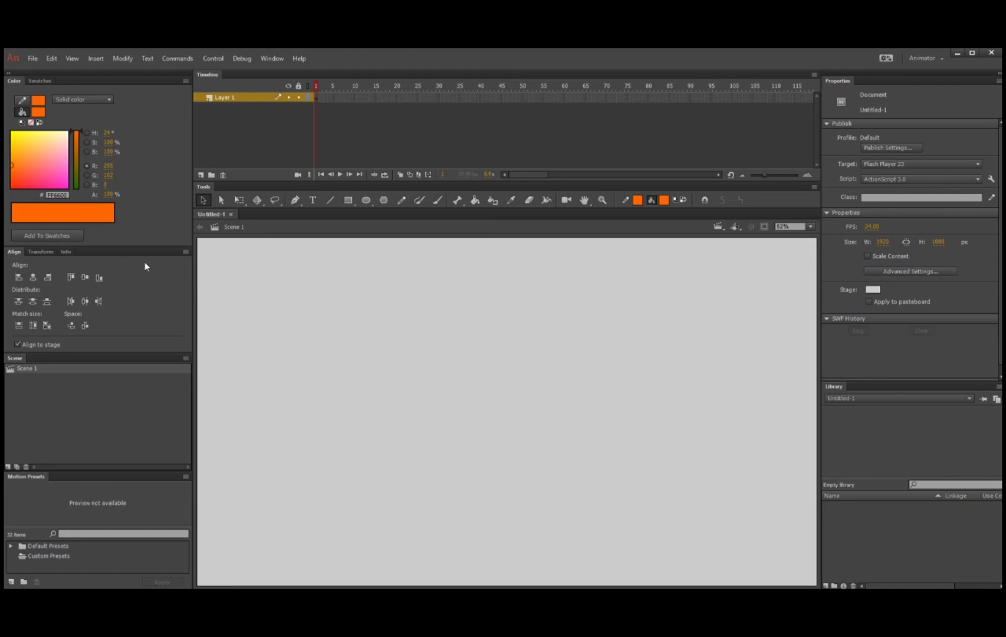
pyautogui.moveTo(131, 254)
pyautogui.mouseDown()
pyautogui.moveTo(779, 305)
pyautogui.moveTo(553, 326)
pyautogui.moveTo(120, 267)
pyautogui.mouseUp()
pyautogui.moveTo(131, 259); pyautogui.dragTo(886, 377)
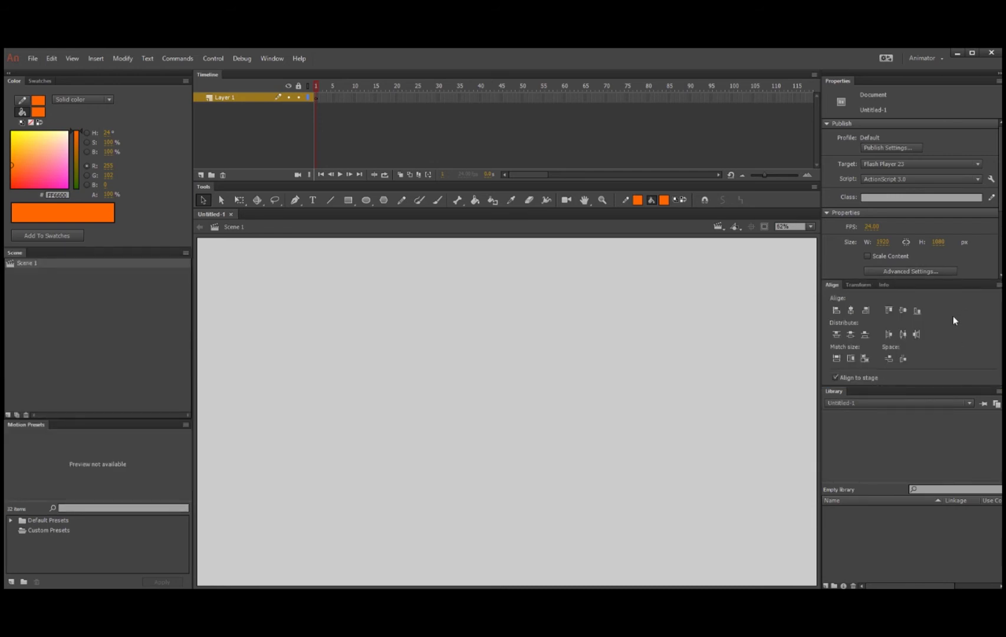
# Make the Color panel group taller and move the Scene panel into the Motion Presets group
pyautogui.rightClick(188, 256)
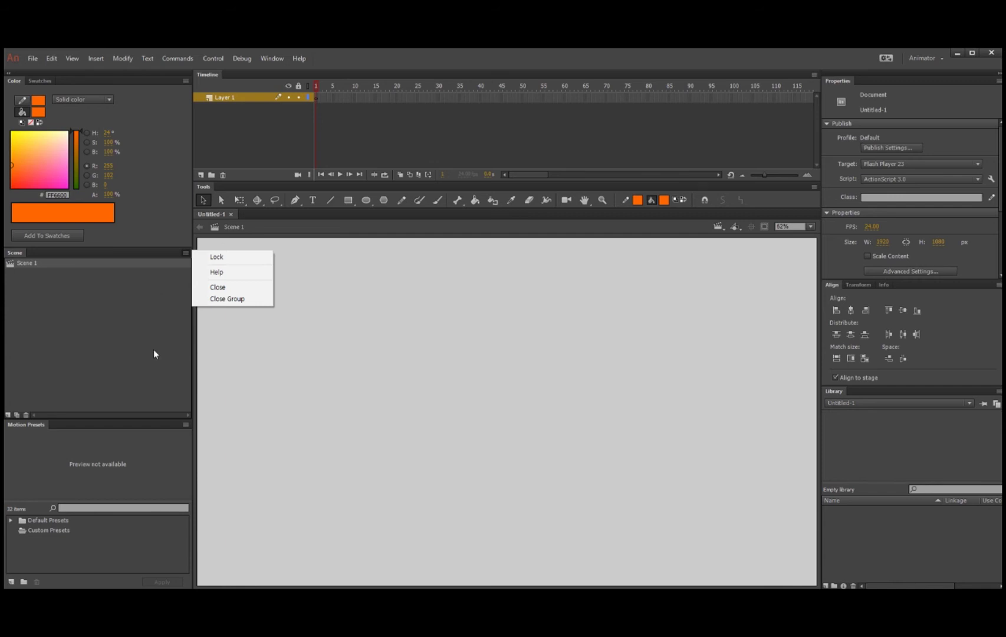
pyautogui.click(130, 252)
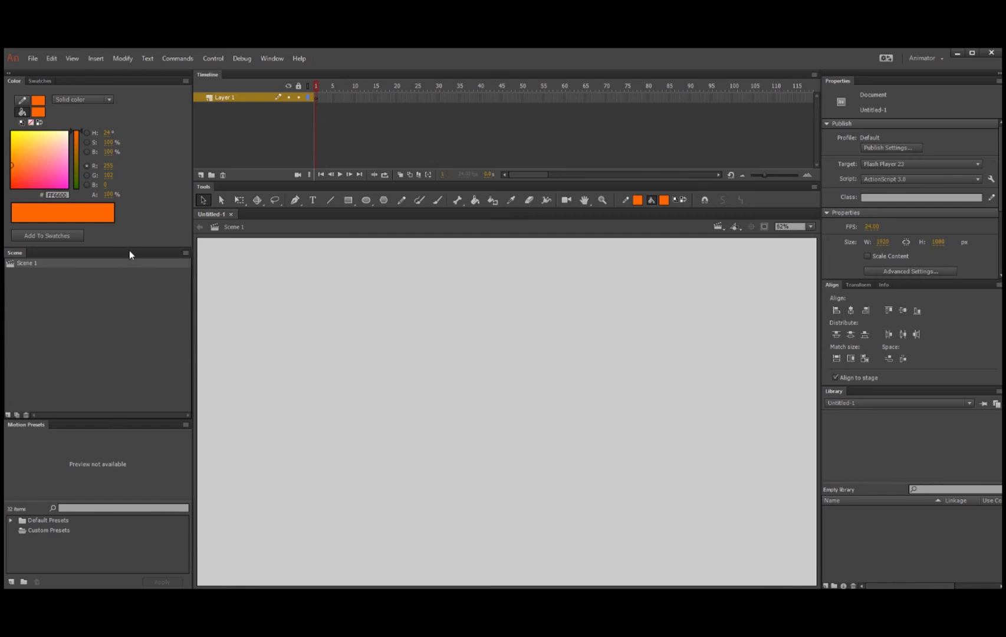
pyautogui.moveTo(129, 246); pyautogui.dragTo(150, 328)
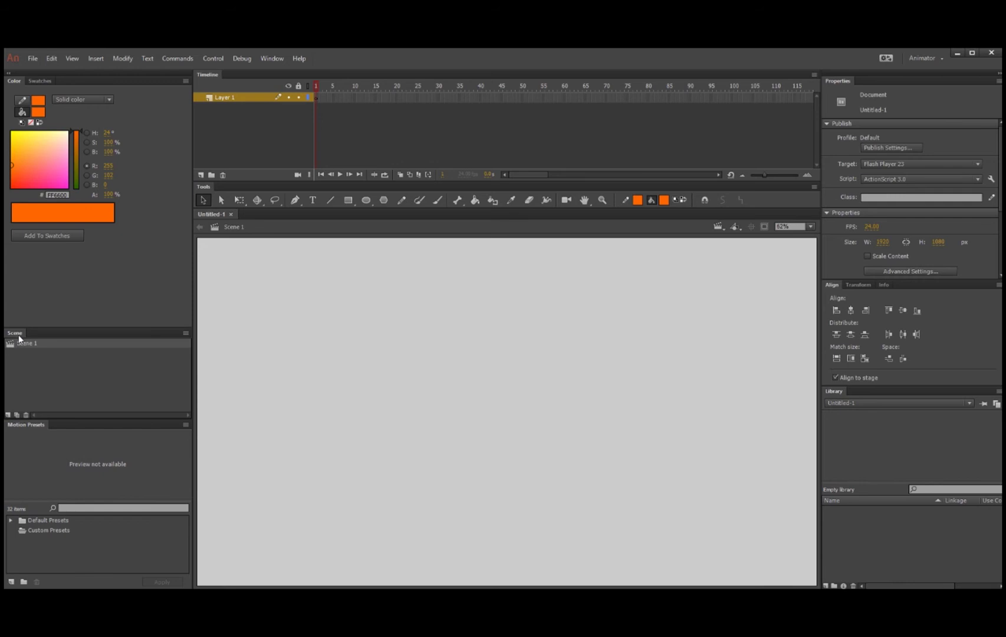
pyautogui.moveTo(13, 333); pyautogui.dragTo(72, 423)
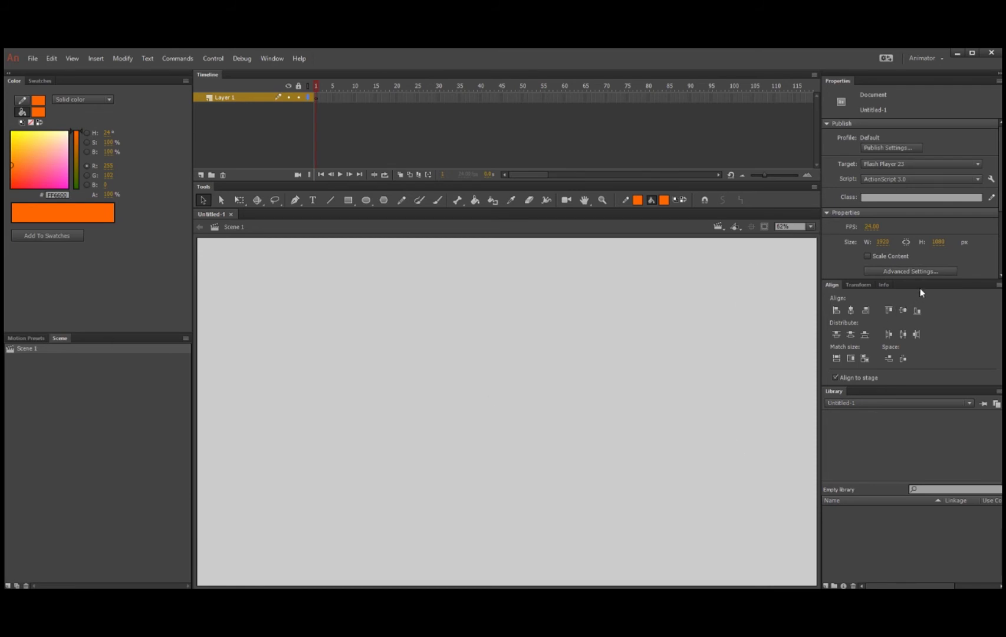
# Dock the Align panel group back above the Motion Presets and Scene group, and move the Color and Swatches group above Properties
pyautogui.moveTo(926, 282); pyautogui.dragTo(134, 338)
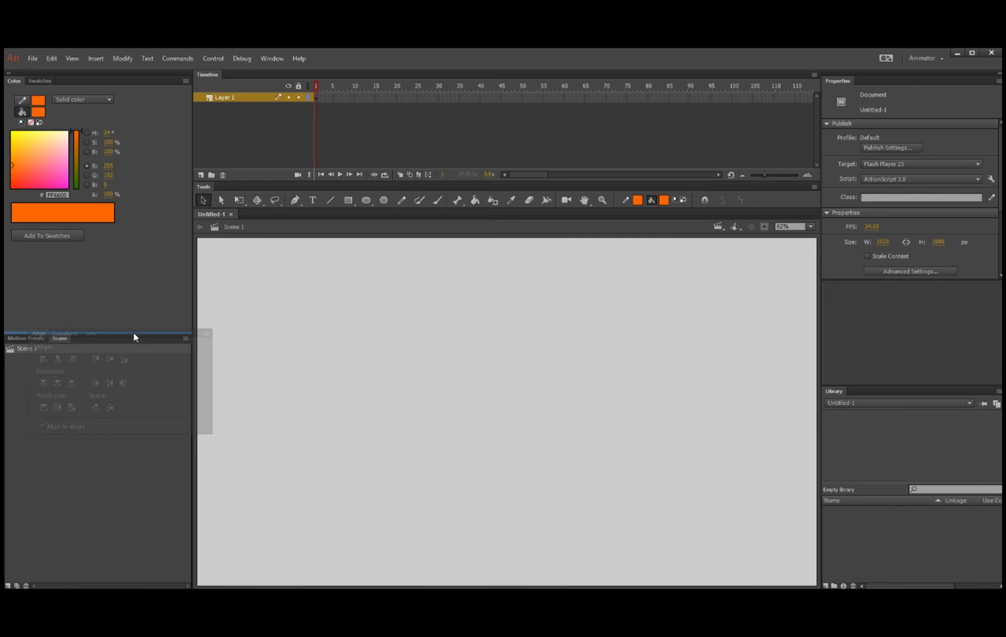
pyautogui.moveTo(135, 338); pyautogui.dragTo(136, 338)
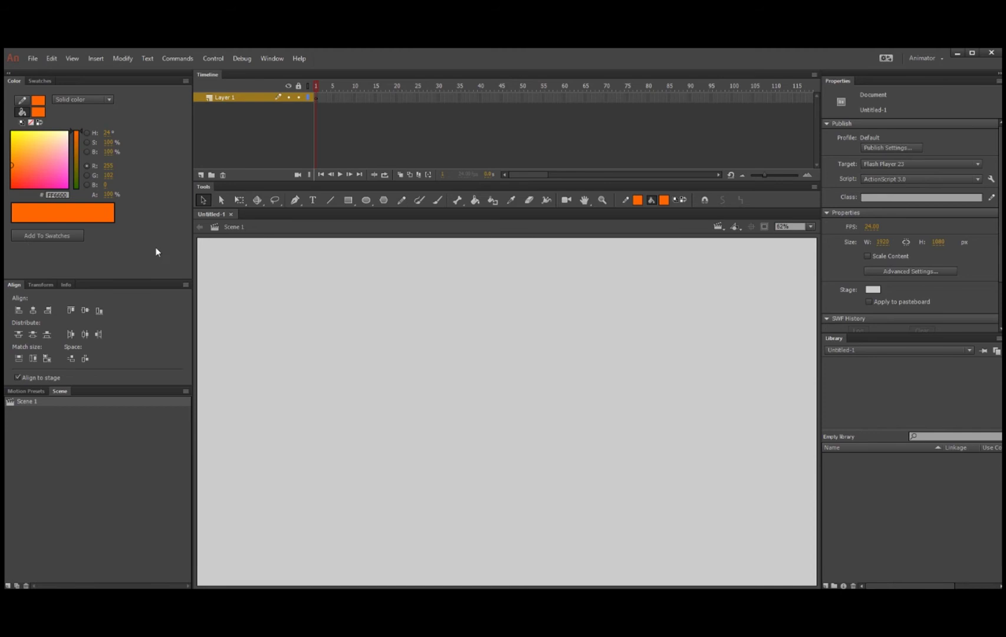
pyautogui.moveTo(90, 80); pyautogui.dragTo(931, 75)
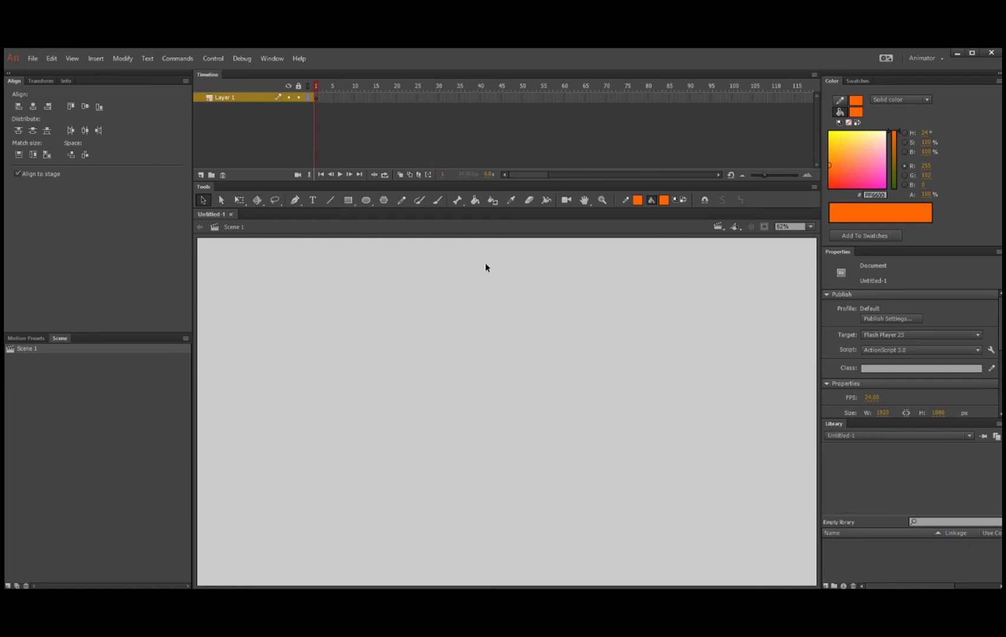
# Switch to the ppp workspace and reduce the height of the Timeline panel to enlarge the stage area
pyautogui.click(927, 58)
pyautogui.click(932, 79)
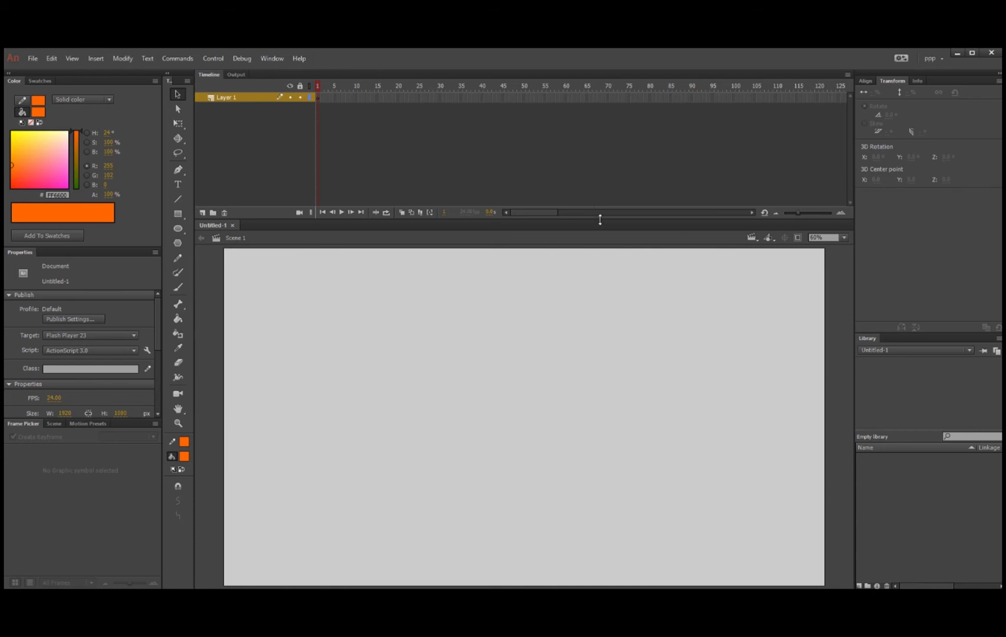
pyautogui.moveTo(600, 219); pyautogui.dragTo(591, 177)
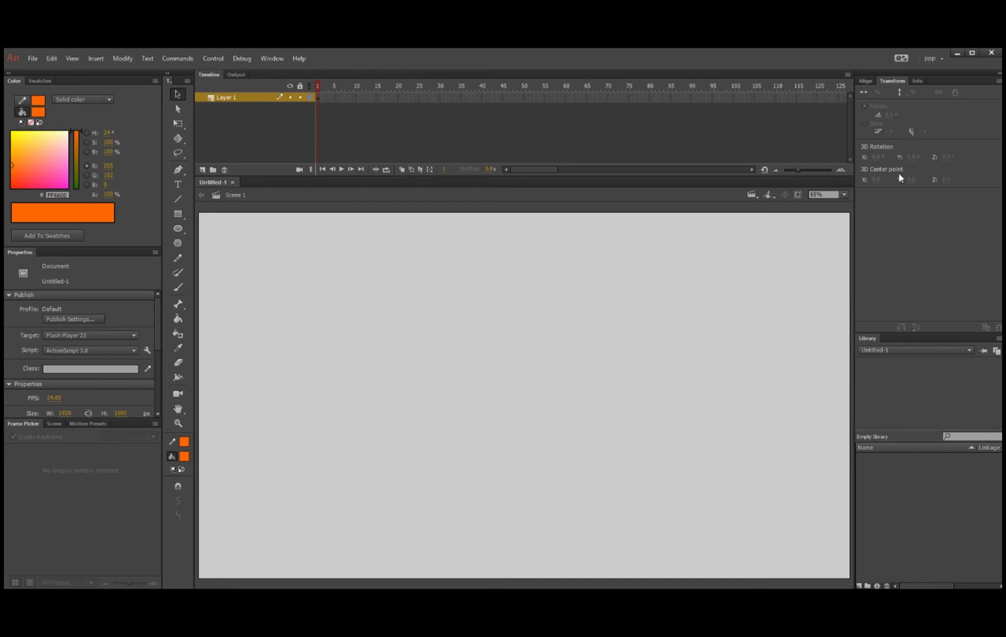
# Save the current panel layout as a new workspace named 111
pyautogui.click(940, 59)
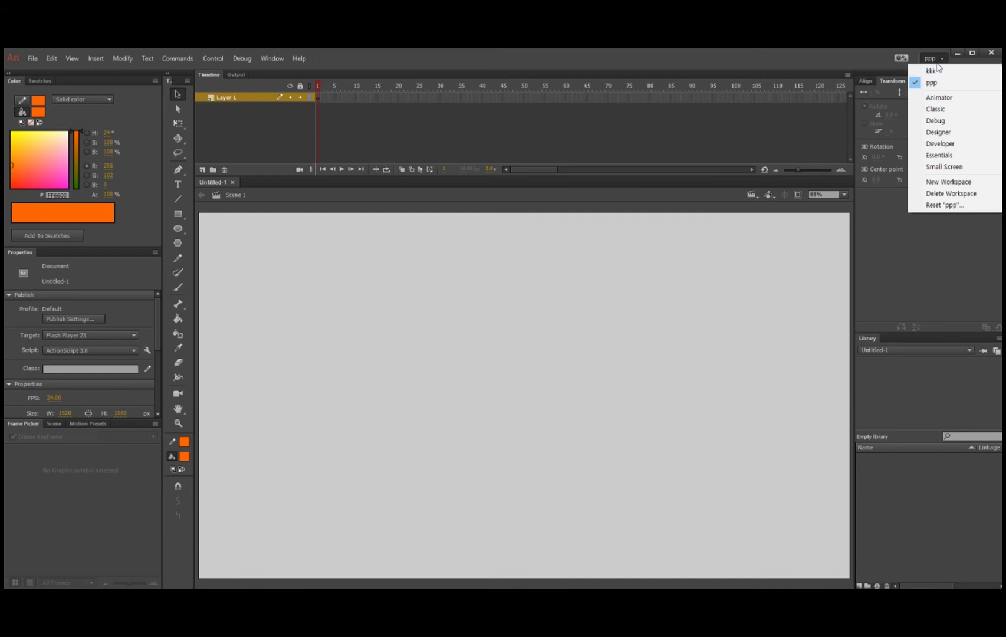
pyautogui.click(964, 183)
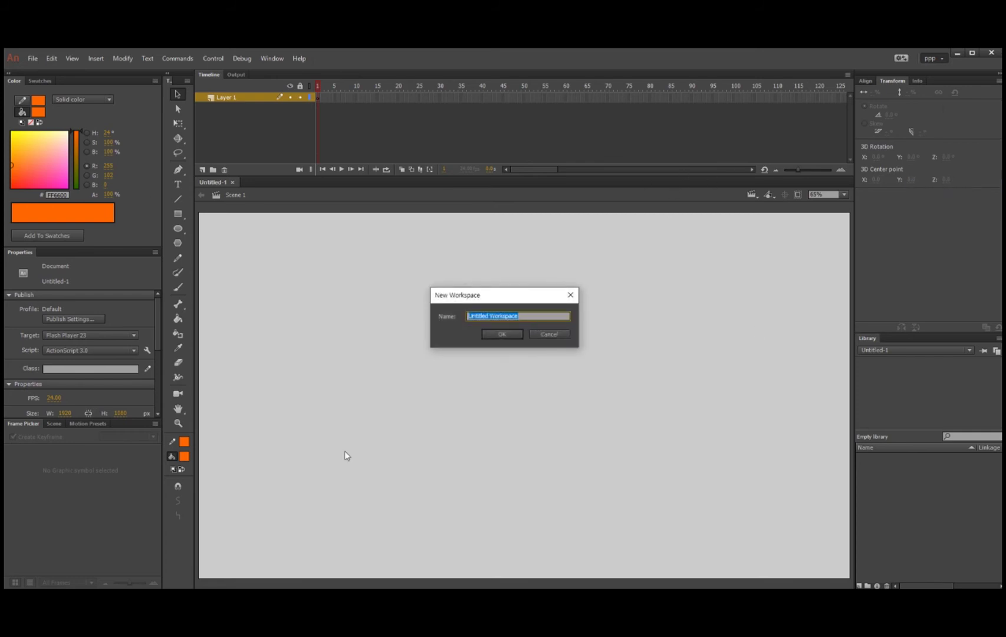
pyautogui.write('111')
pyautogui.click(513, 335)
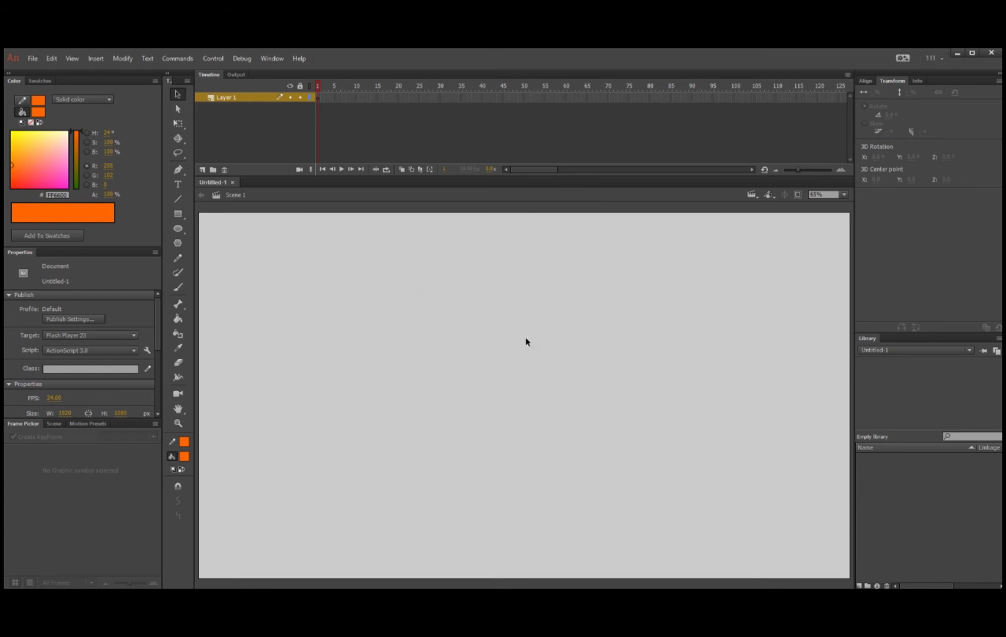
# Check the list of available workspaces and switch back to the ppp workspace
pyautogui.click(940, 58)
pyautogui.click(939, 58)
pyautogui.click(940, 57)
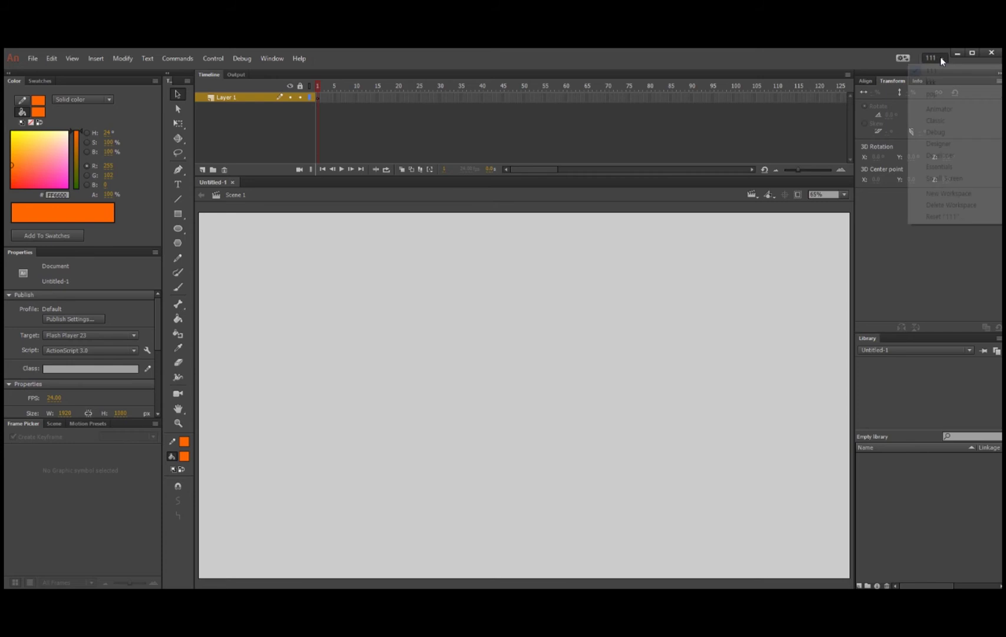
pyautogui.click(941, 95)
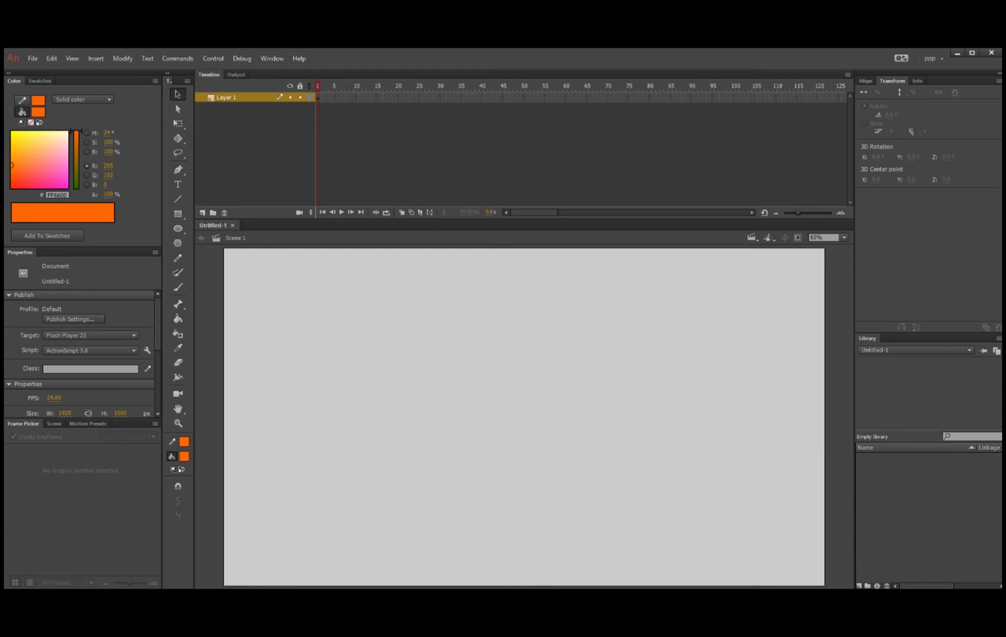
# Open NH26B-sc035_R1.fla from the 최종 folder in File Explorer, accept the ActionScript notice, and hide the animation layer
pyautogui.moveTo(542, 586)
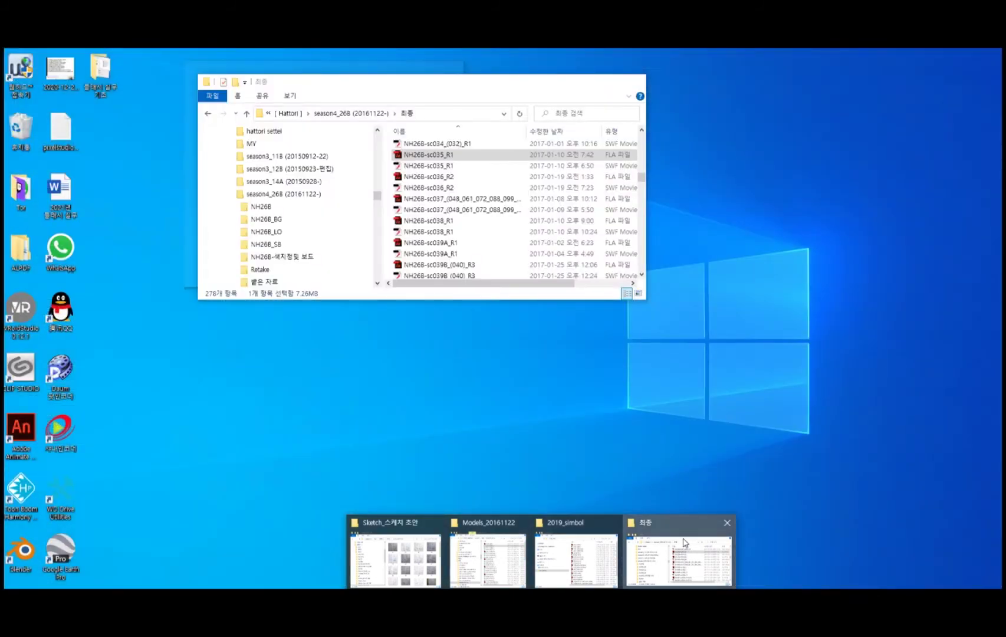
pyautogui.click(684, 543)
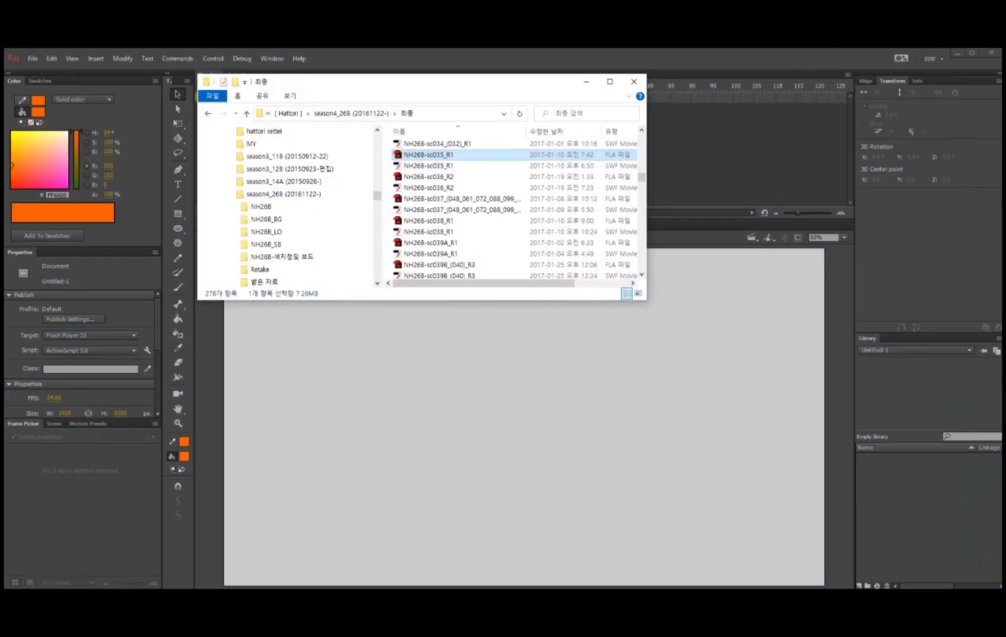
pyautogui.hotkey('alt', 'Tab')
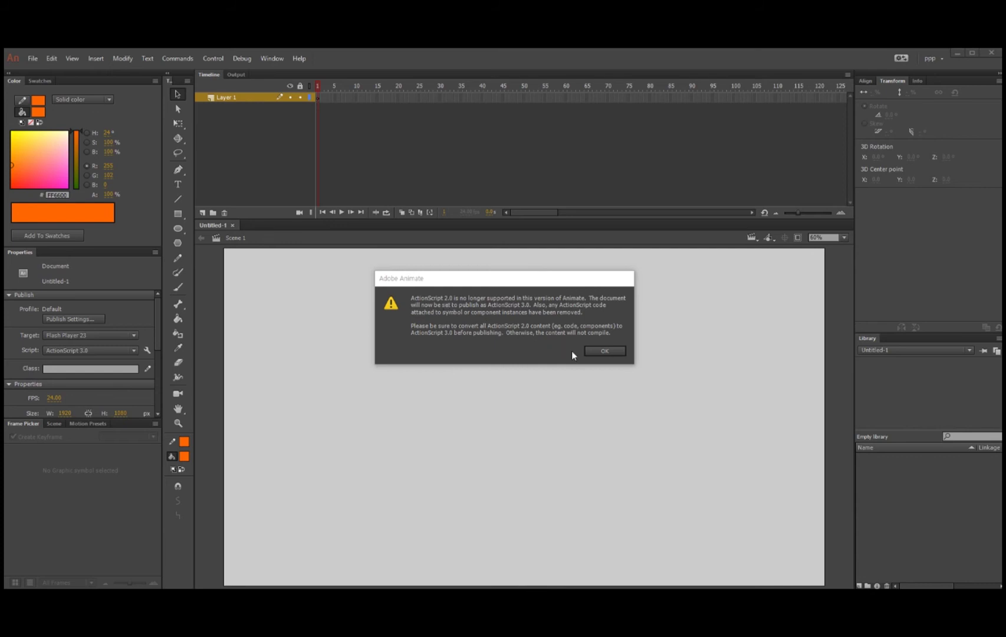
pyautogui.click(606, 352)
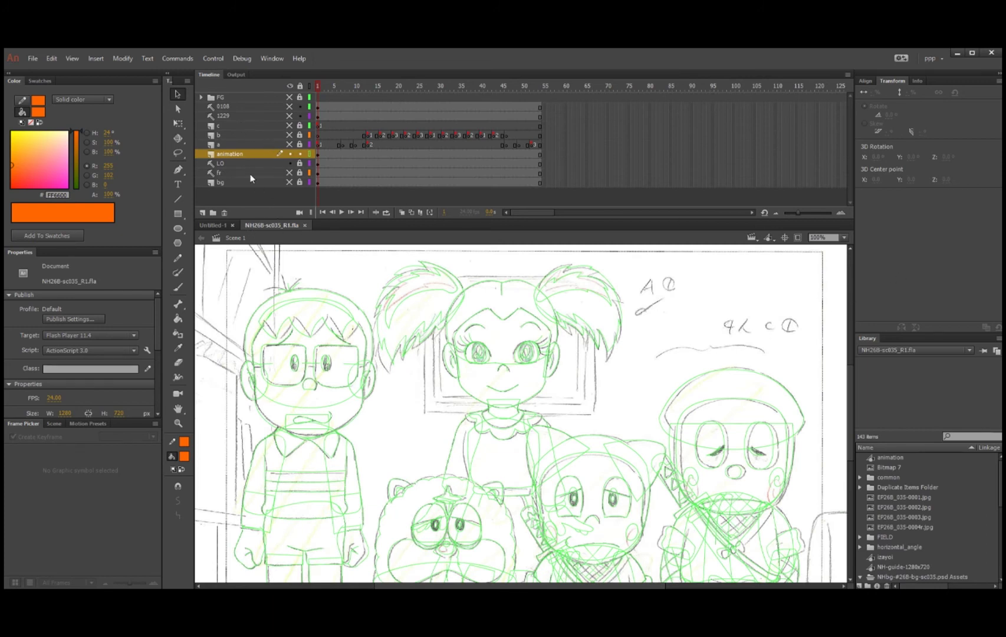
pyautogui.click(289, 154)
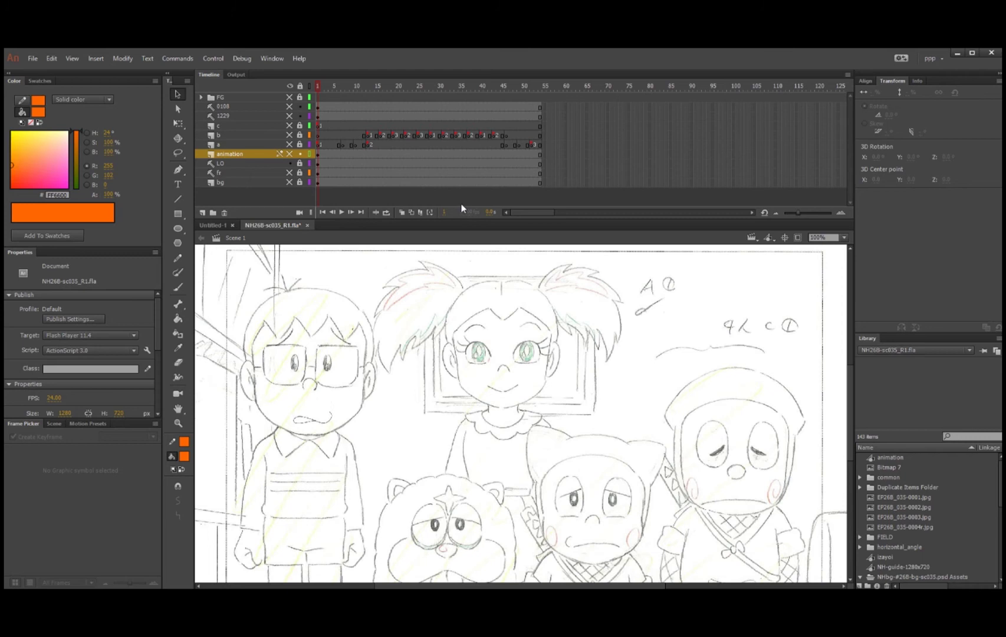
# Hide all layers of the scene file and show only the FG folder, toggling its visibility to check its contents
pyautogui.hotkey('ctrl', '-')
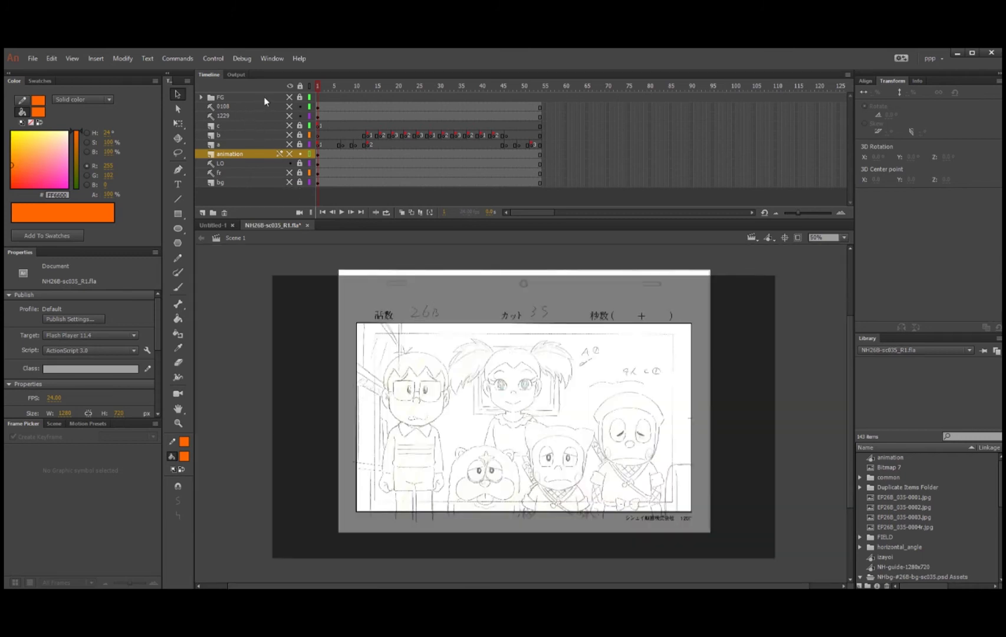
pyautogui.click(288, 87)
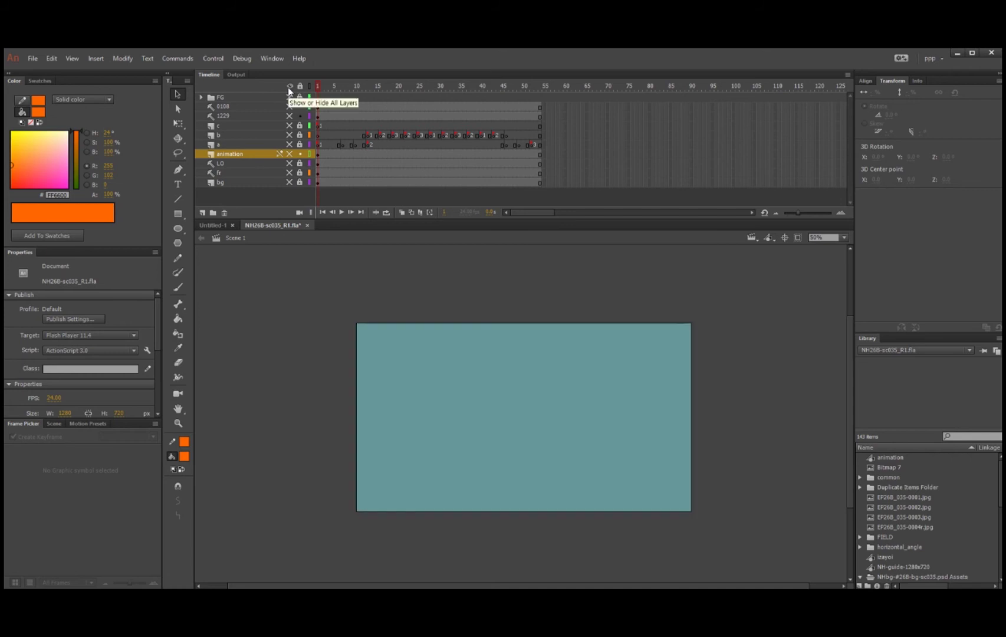
pyautogui.click(289, 98)
pyautogui.click(289, 98)
pyautogui.click(289, 98)
pyautogui.click(290, 98)
pyautogui.click(289, 98)
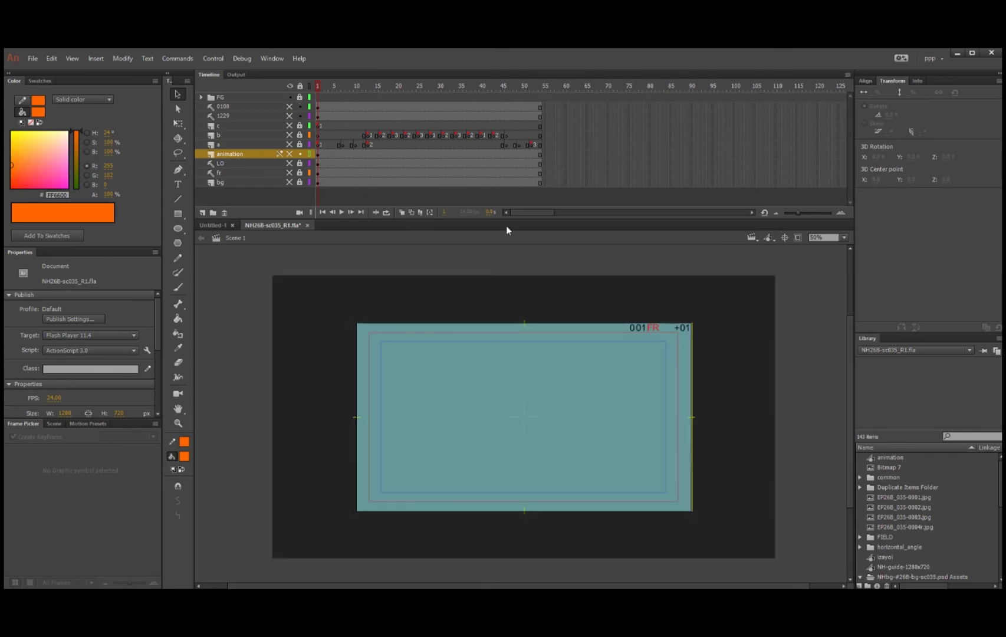
pyautogui.moveTo(527, 211)
pyautogui.mouseDown()
pyautogui.moveTo(547, 211)
pyautogui.moveTo(528, 211)
pyautogui.mouseUp()
# Expand the FG folder and toggle the visibility of its Counter Frame, Counter and SAFETY layers to examine each one
pyautogui.click(201, 97)
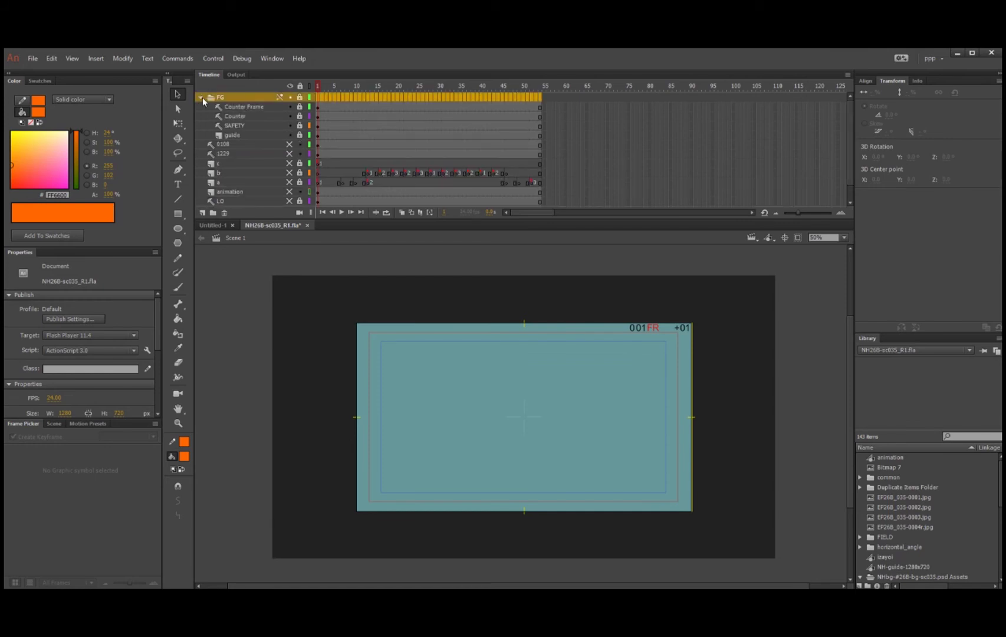
pyautogui.click(290, 106)
pyautogui.click(289, 116)
pyautogui.click(289, 117)
pyautogui.click(290, 126)
pyautogui.click(290, 126)
pyautogui.click(290, 126)
pyautogui.click(289, 126)
# Scrub the scene timeline to its end to examine the counter on the stage, and return to frame 1
pyautogui.moveTo(325, 88); pyautogui.dragTo(334, 118)
pyautogui.click(373, 115)
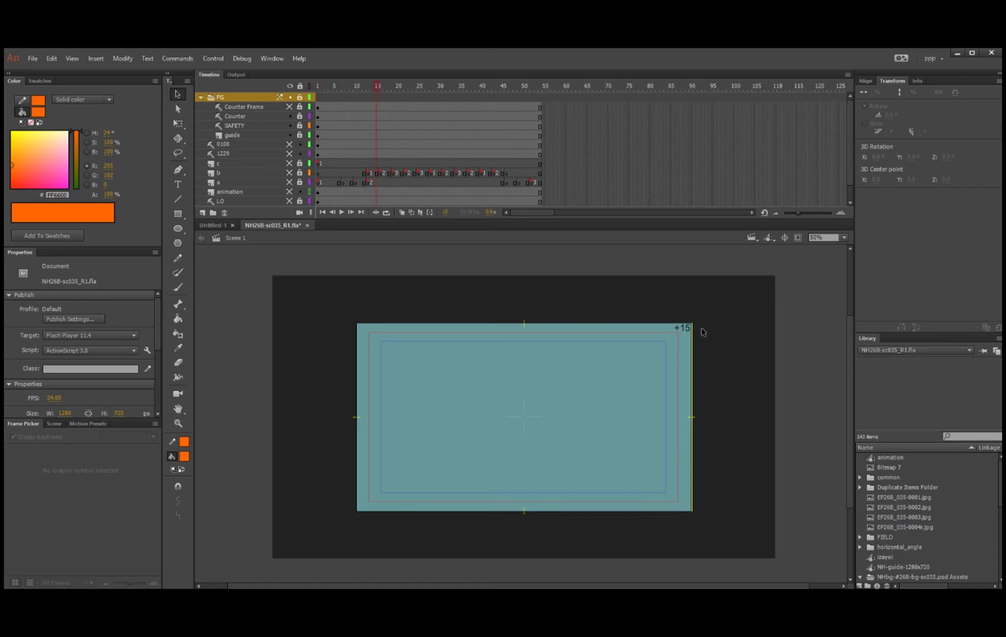
pyautogui.moveTo(378, 89); pyautogui.dragTo(552, 106)
pyautogui.click(318, 135)
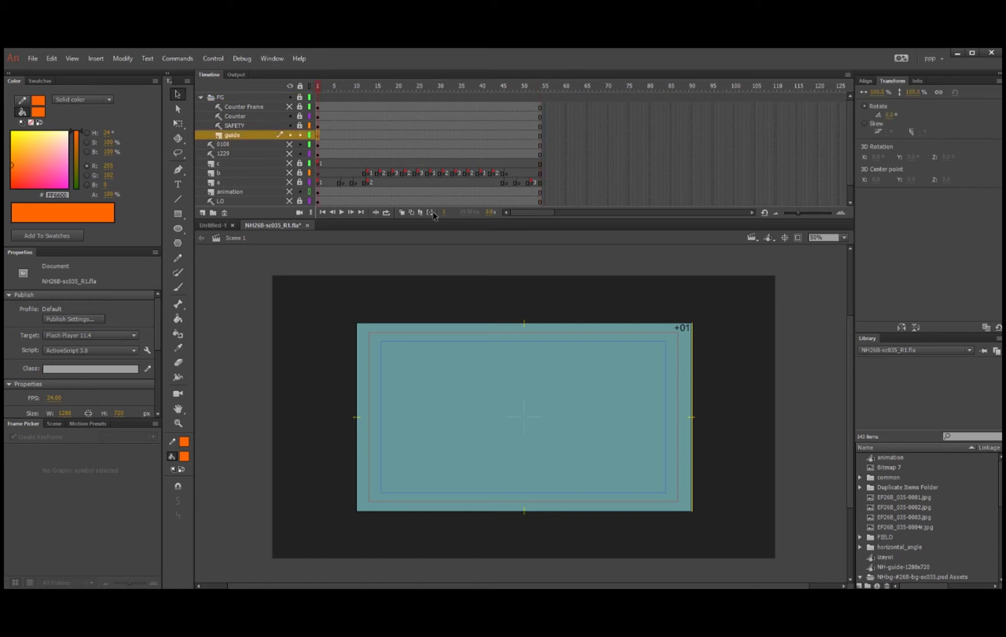
# Unlock the Counter layer, open its counter symbol to examine the numbering across its frames, and return to Scene 1
pyautogui.click(683, 332)
pyautogui.click(264, 126)
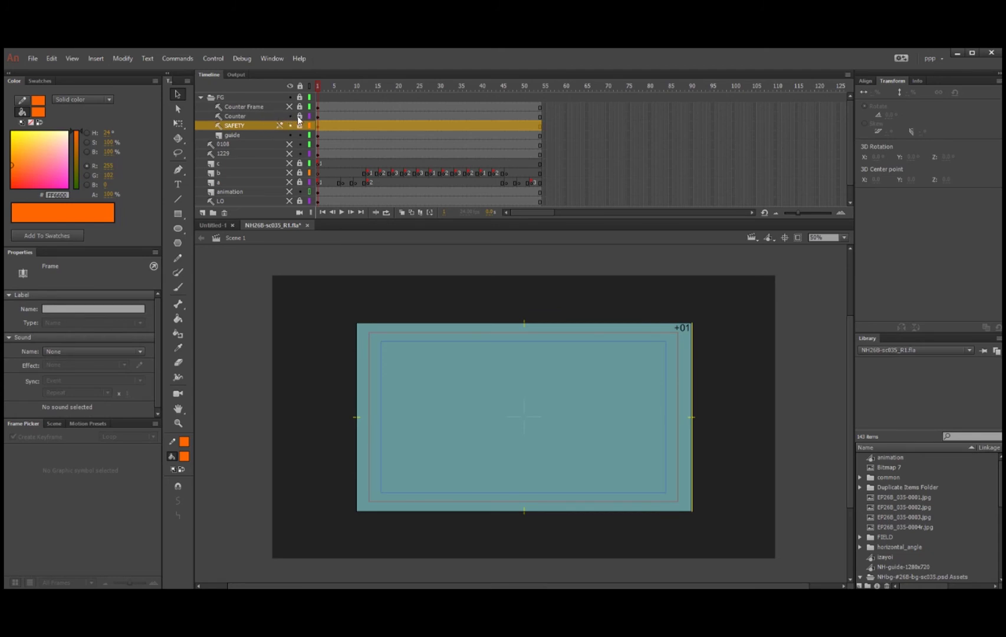
pyautogui.click(319, 117)
pyautogui.click(687, 332)
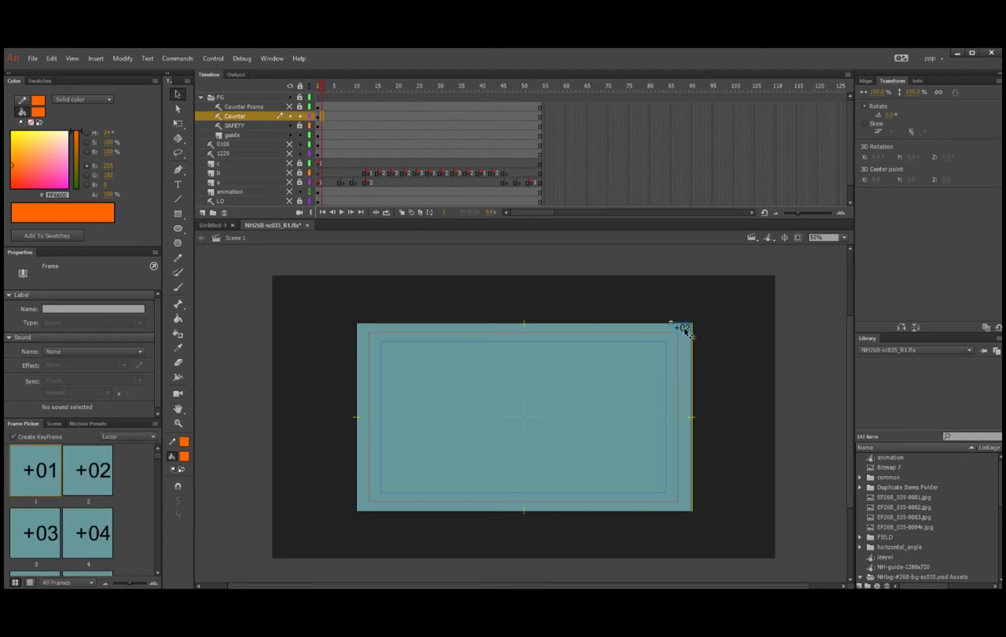
pyautogui.doubleClick(686, 332)
pyautogui.click(391, 87)
pyautogui.moveTo(391, 87); pyautogui.dragTo(263, 131)
pyautogui.click(234, 238)
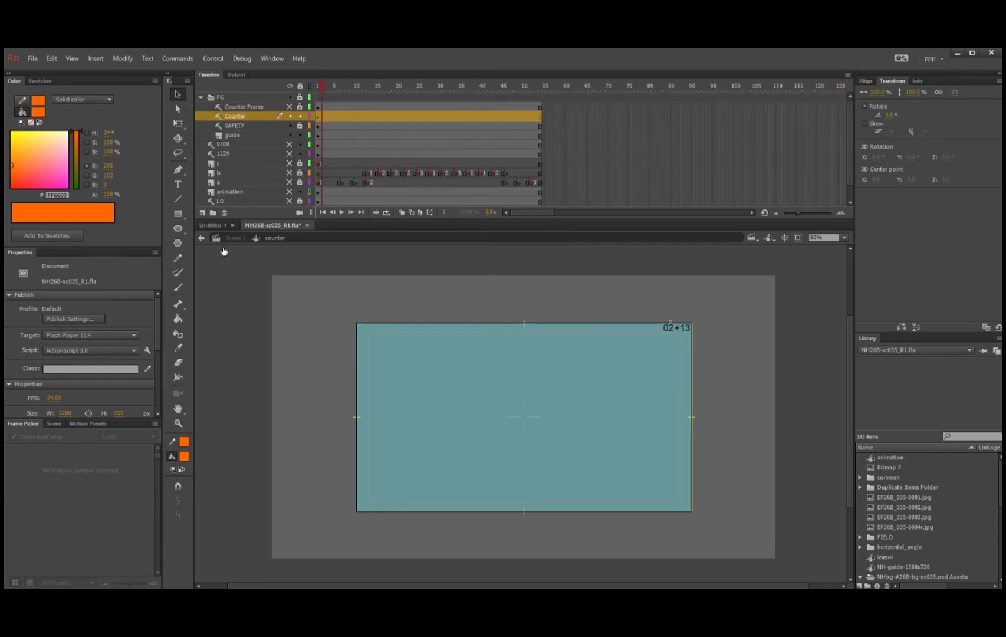
# Lock the Counter layer, make the Counter Frame layer visible again, and collapse the FG folder
pyautogui.click(299, 116)
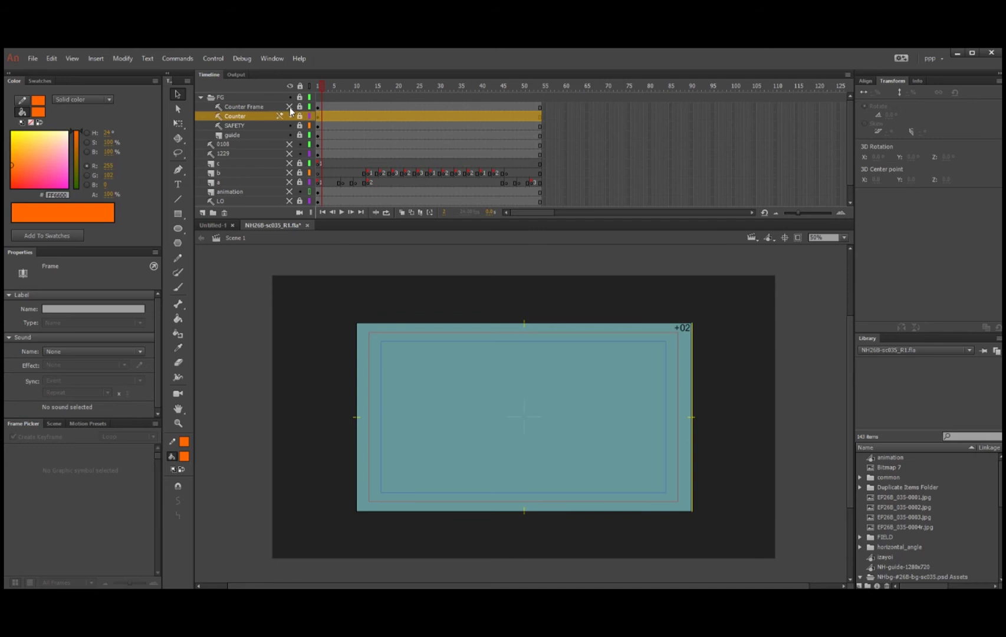
pyautogui.click(289, 108)
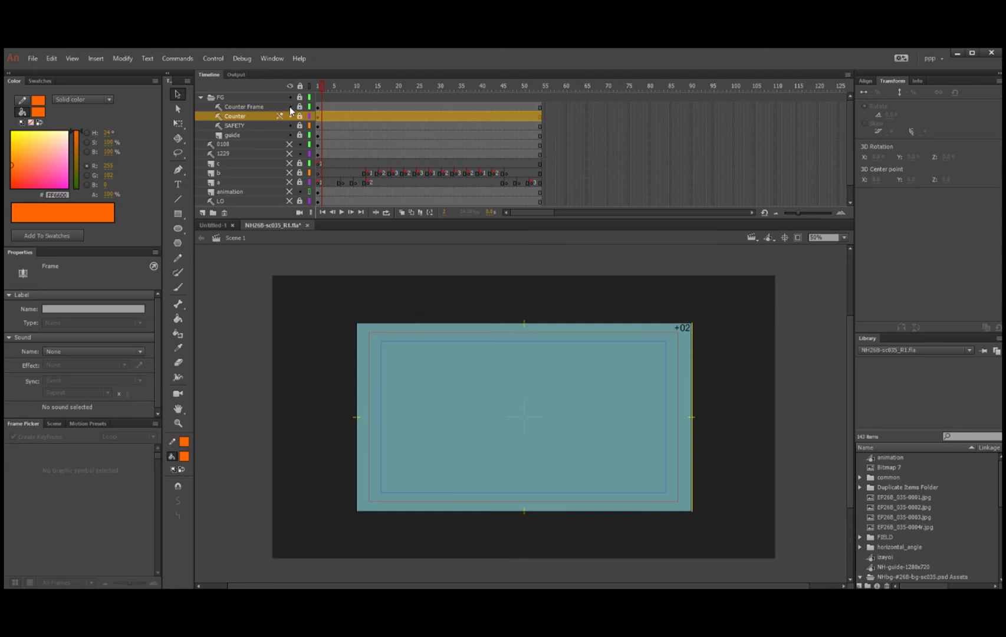
pyautogui.click(201, 97)
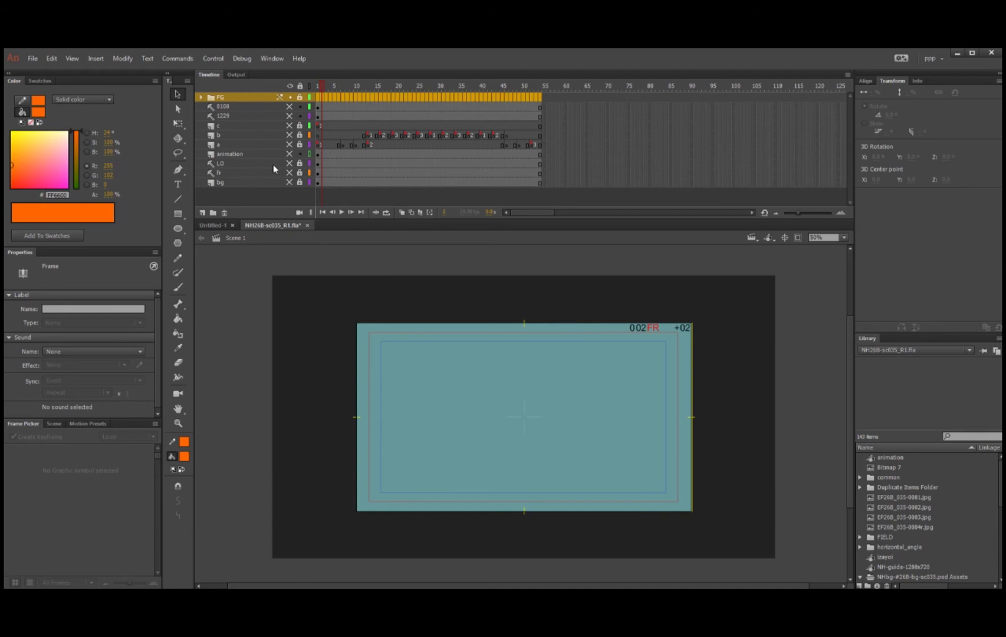
# Toggle the LO layer's visibility to examine the layout drawing, leave it hidden, and select the layer
pyautogui.click(289, 164)
pyautogui.click(289, 164)
pyautogui.click(289, 164)
pyautogui.click(289, 165)
pyautogui.click(251, 165)
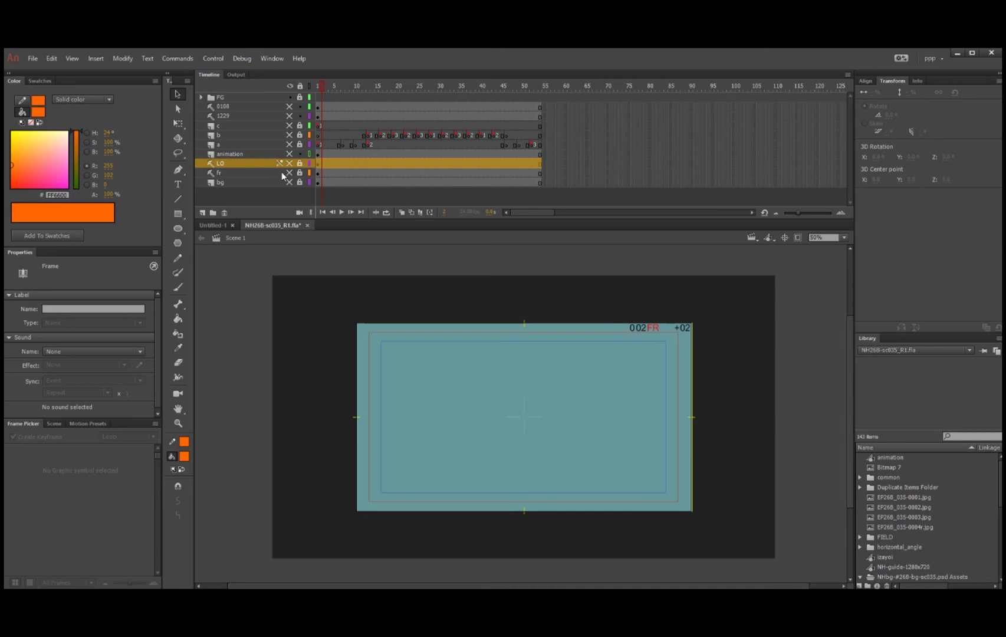
# Toggle the fr layer to examine the black frame around the stage and leave it visible
pyautogui.click(289, 172)
pyautogui.click(289, 172)
pyautogui.click(289, 173)
pyautogui.click(289, 172)
pyautogui.click(290, 173)
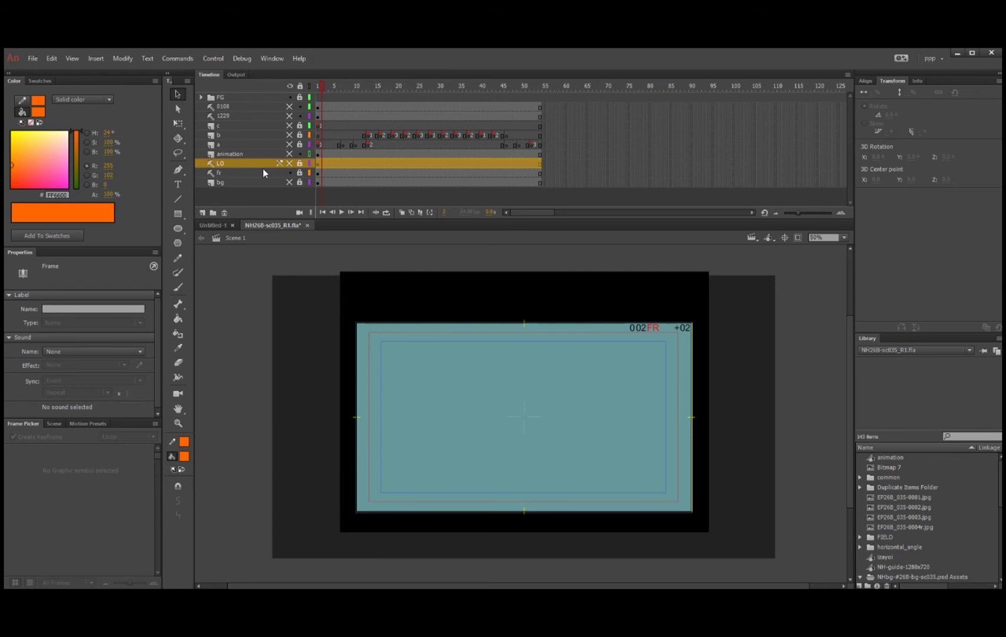
# Copy the FG folder and LO layer from NH26B-sc035_R1.fla and paste them above Layer 1 in Untitled-1
pyautogui.click(244, 97)
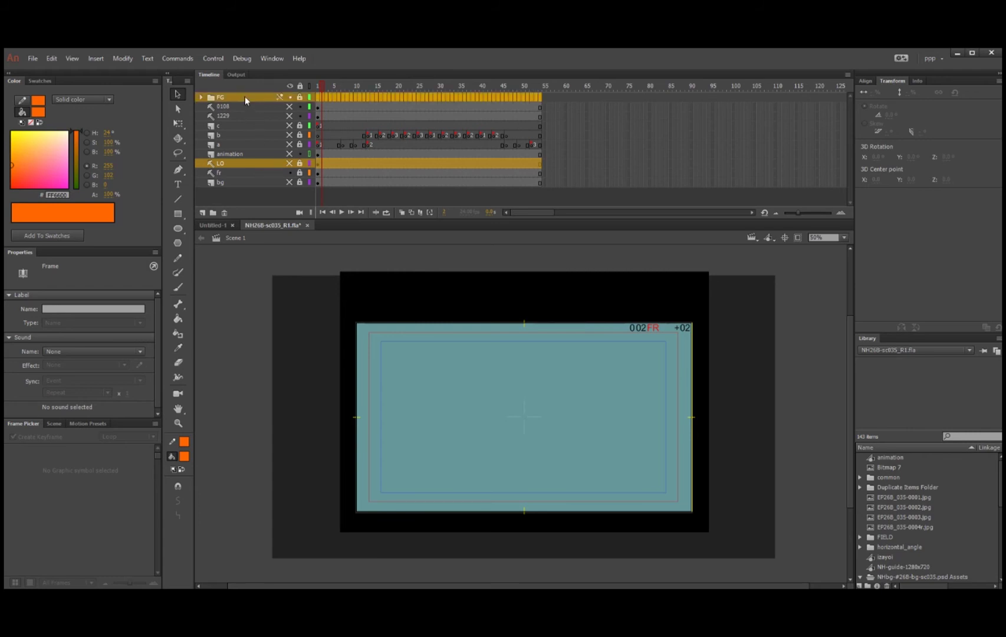
pyautogui.rightClick(245, 96)
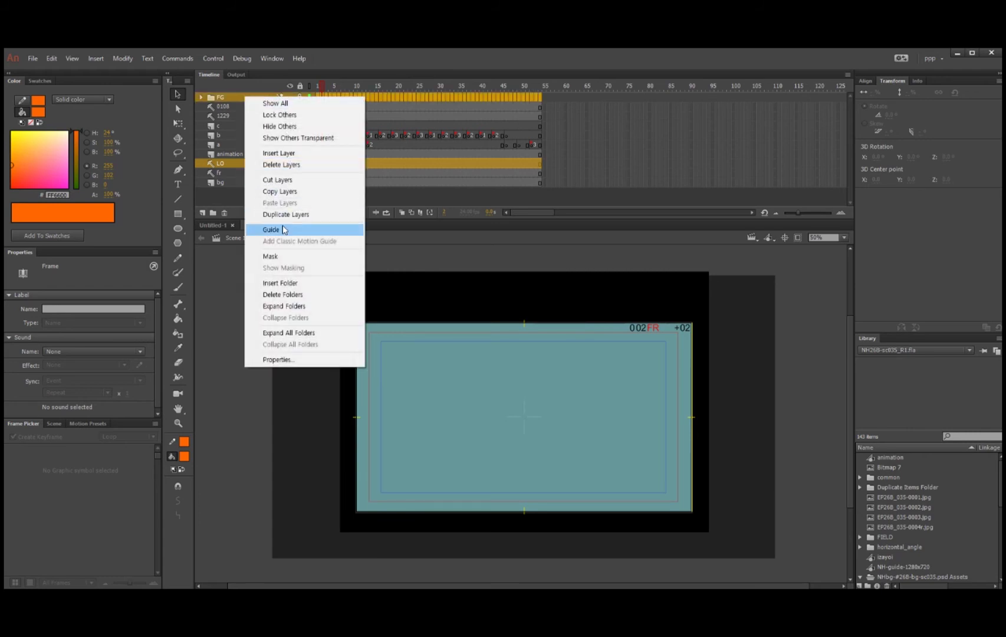
pyautogui.click(283, 192)
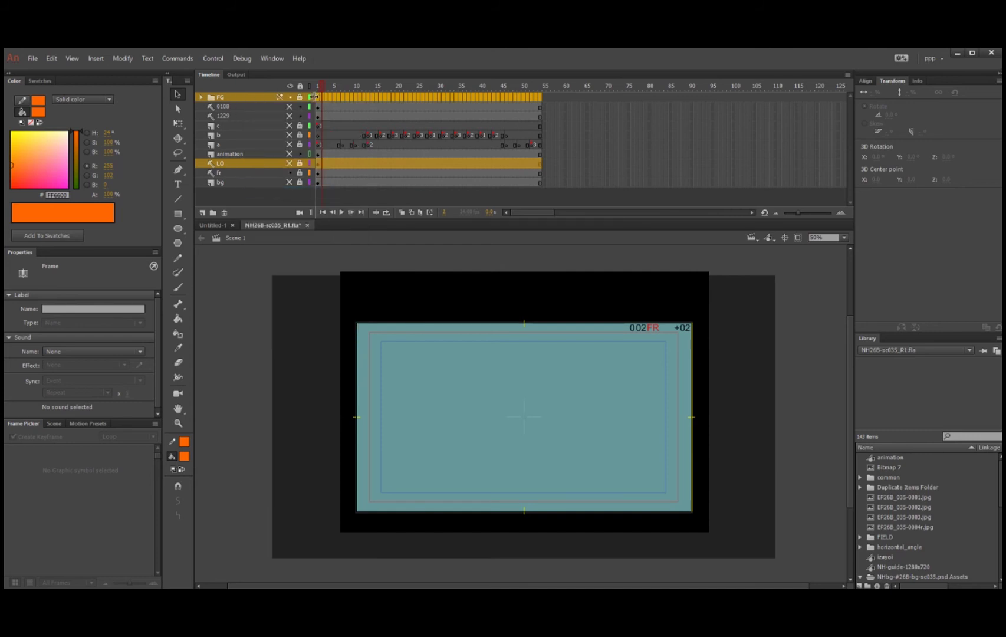
pyautogui.click(215, 226)
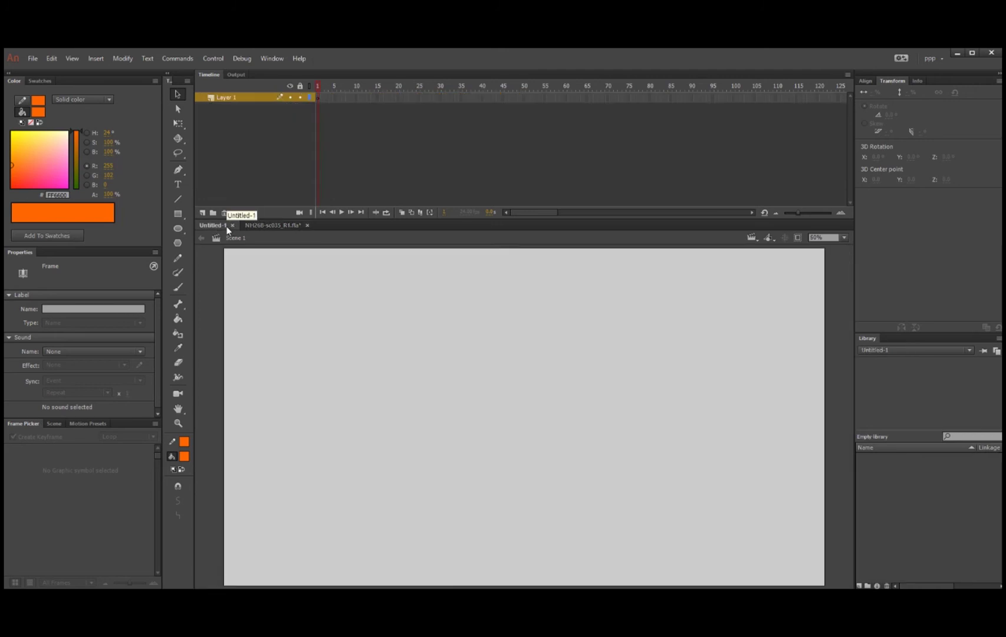
pyautogui.rightClick(255, 97)
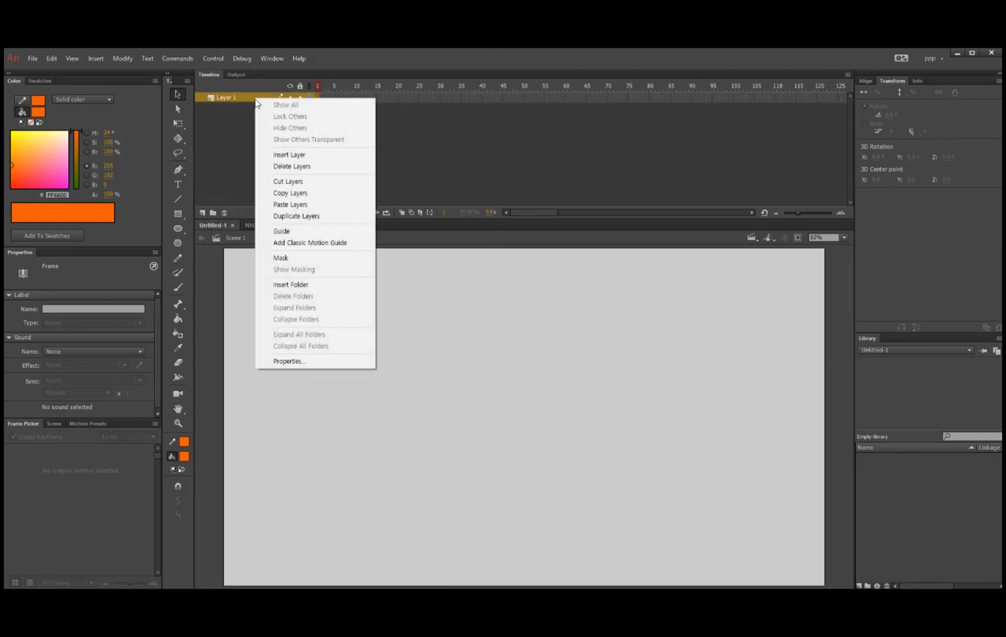
pyautogui.click(437, 134)
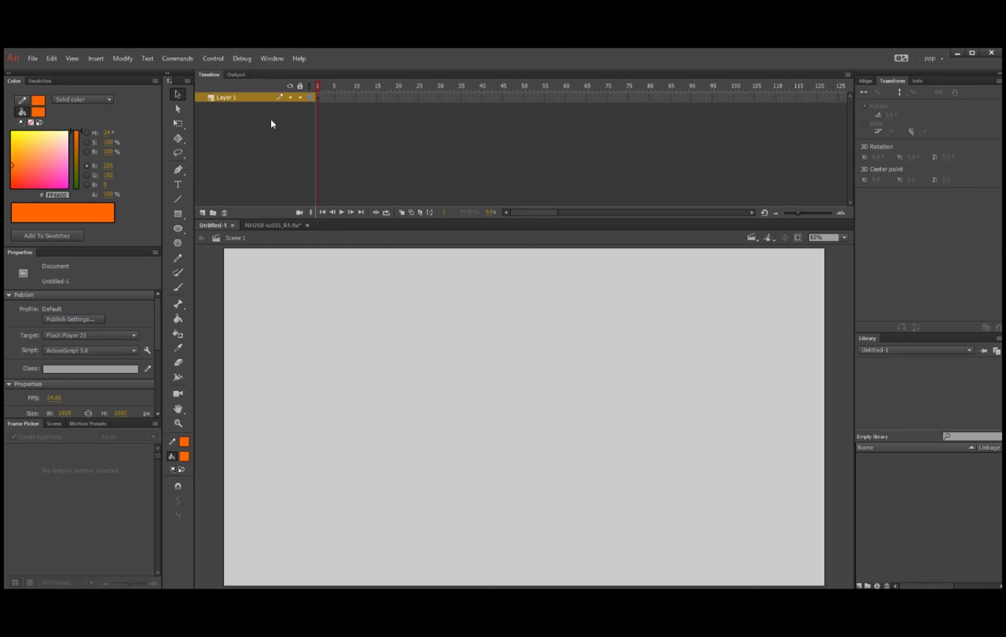
pyautogui.rightClick(234, 97)
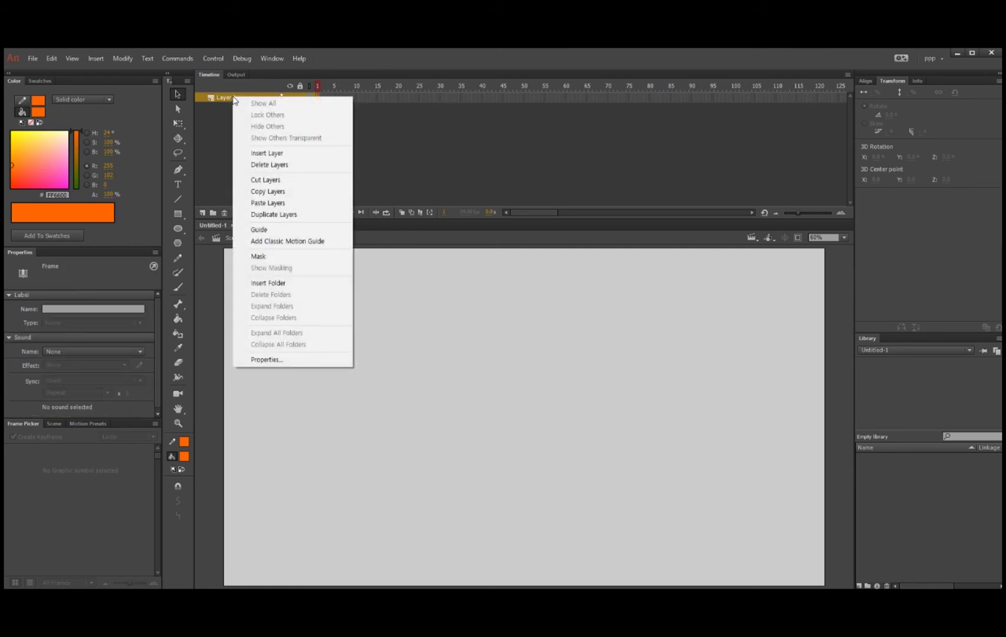
pyautogui.click(273, 203)
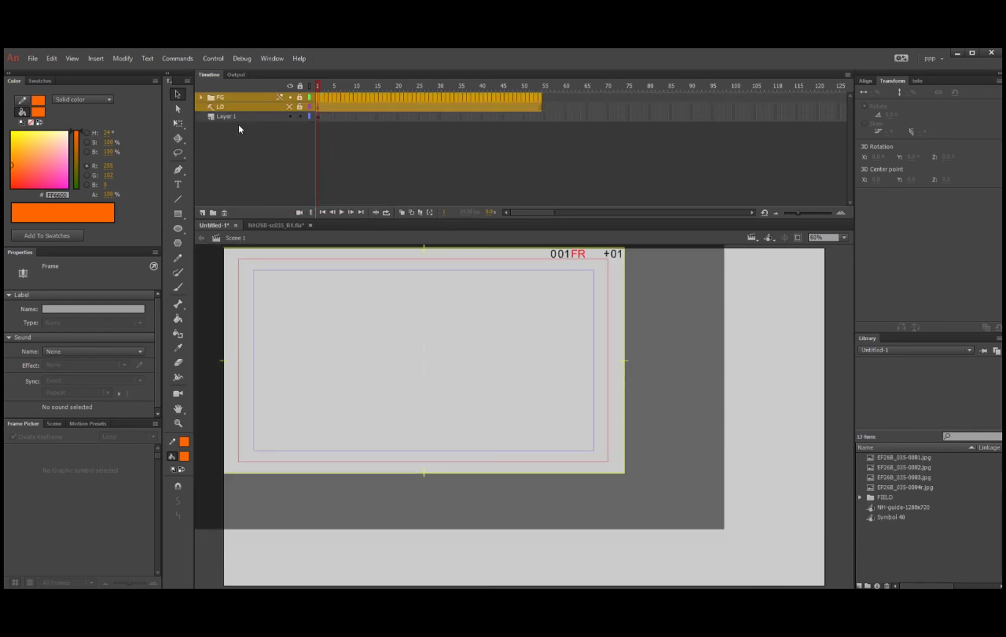
# Go through the layers of Untitled-1 and make the pasted LO layer visible
pyautogui.click(258, 120)
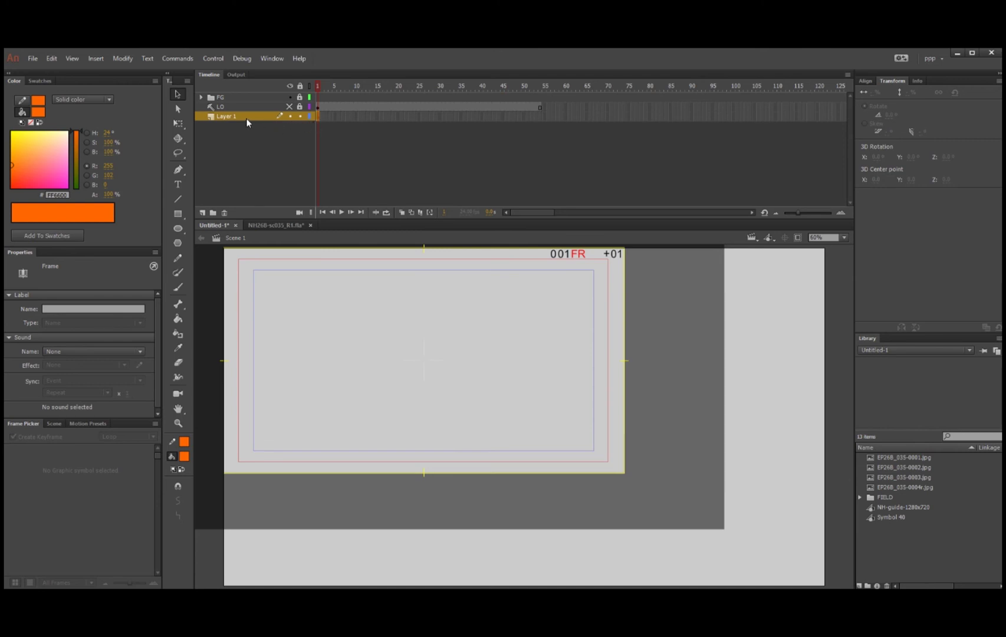
pyautogui.click(250, 131)
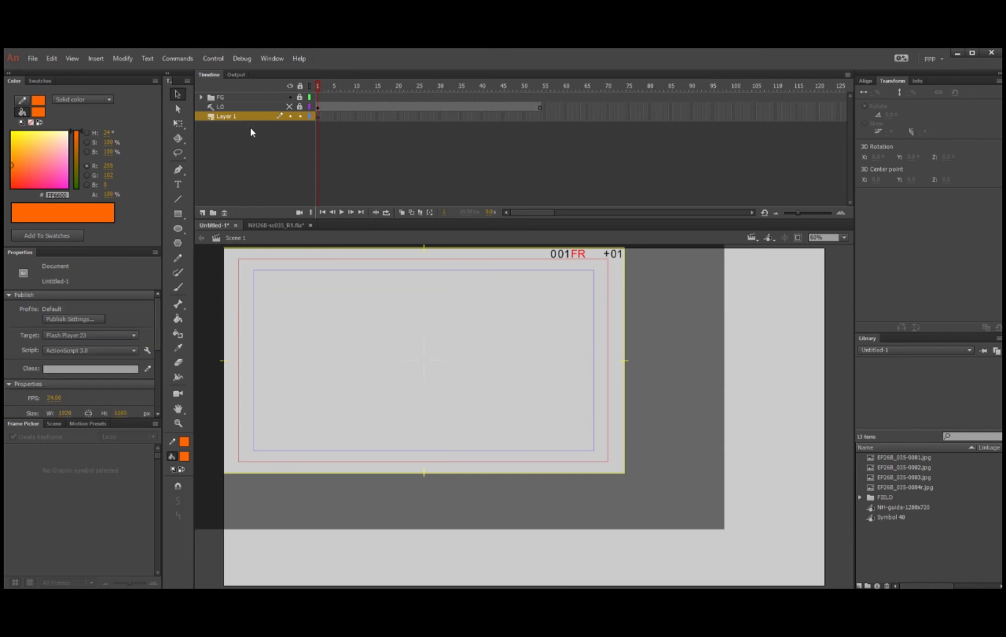
pyautogui.click(246, 100)
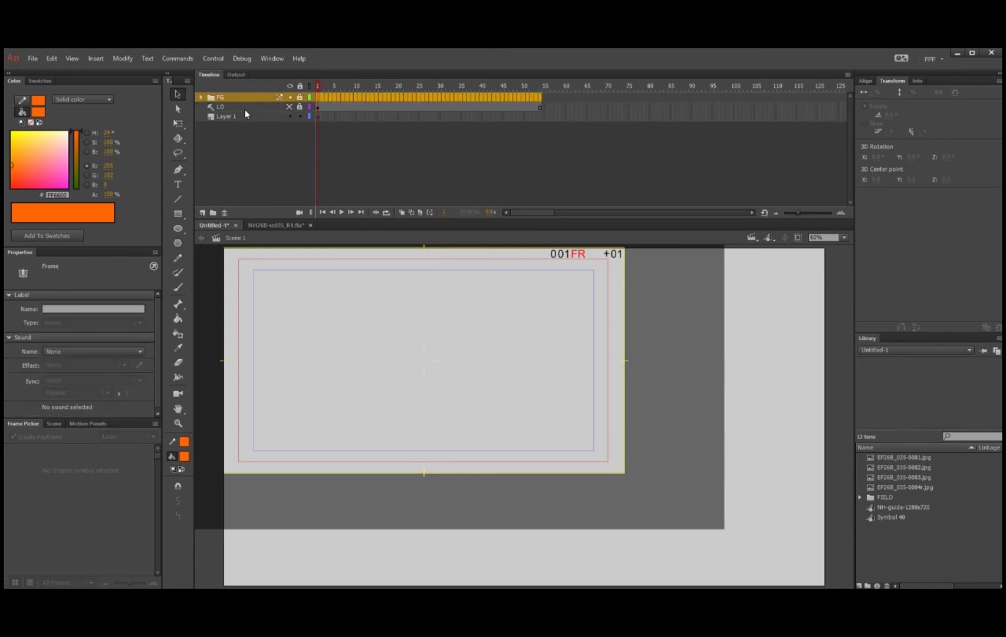
pyautogui.click(245, 107)
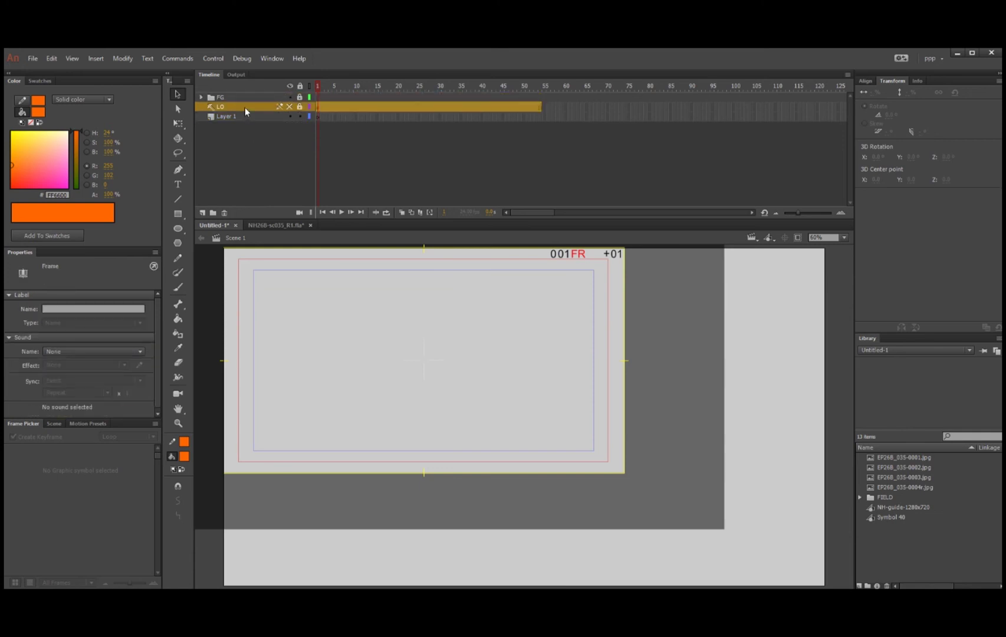
pyautogui.click(289, 107)
pyautogui.click(289, 151)
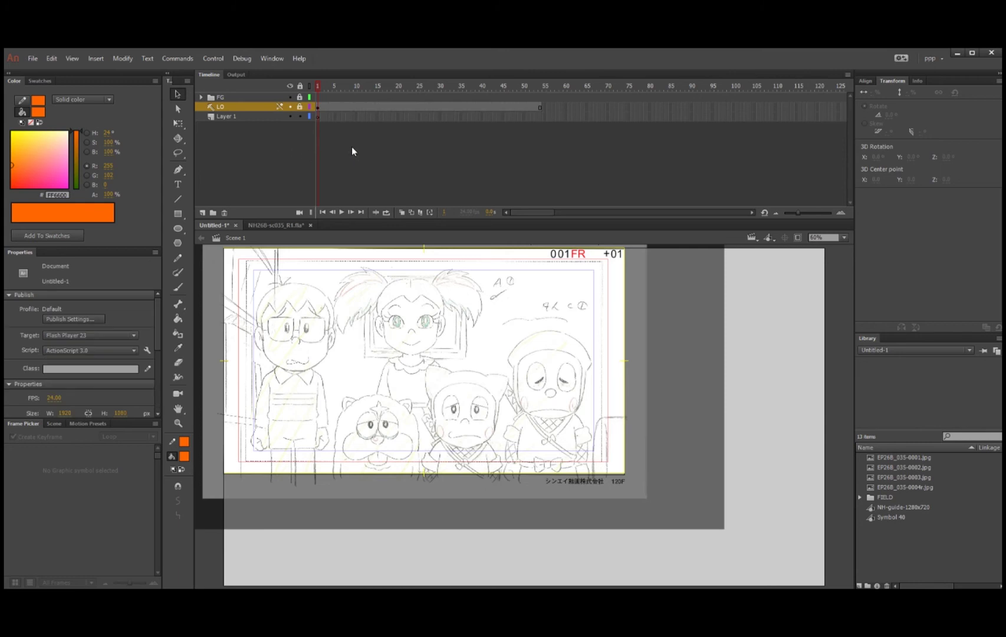
# Unlock the LO layer and delete the layout drawing from its first frame
pyautogui.click(300, 107)
pyautogui.click(318, 108)
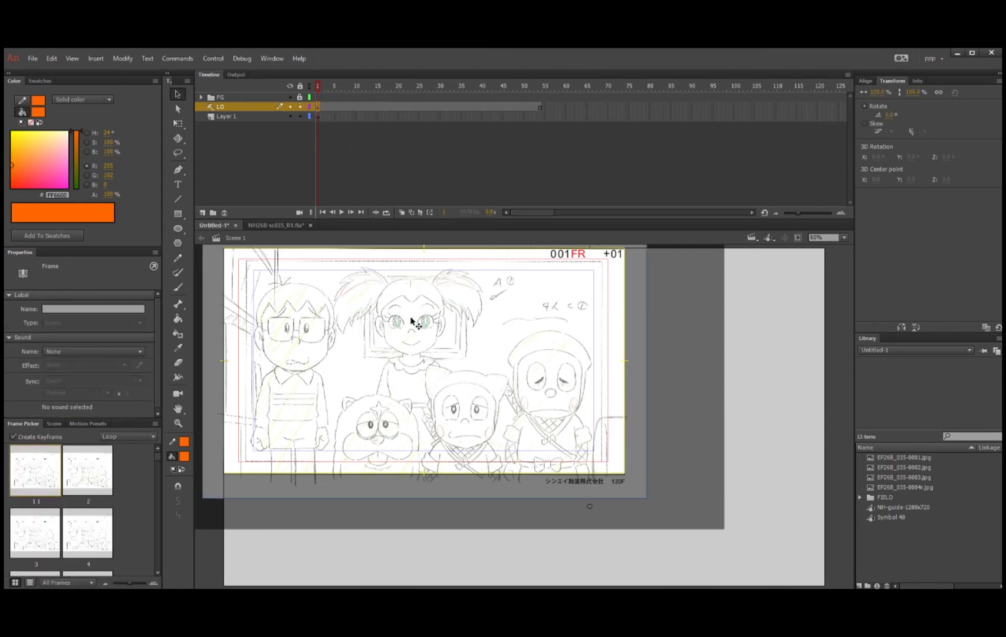
pyautogui.hotkey('ctrl', '-')
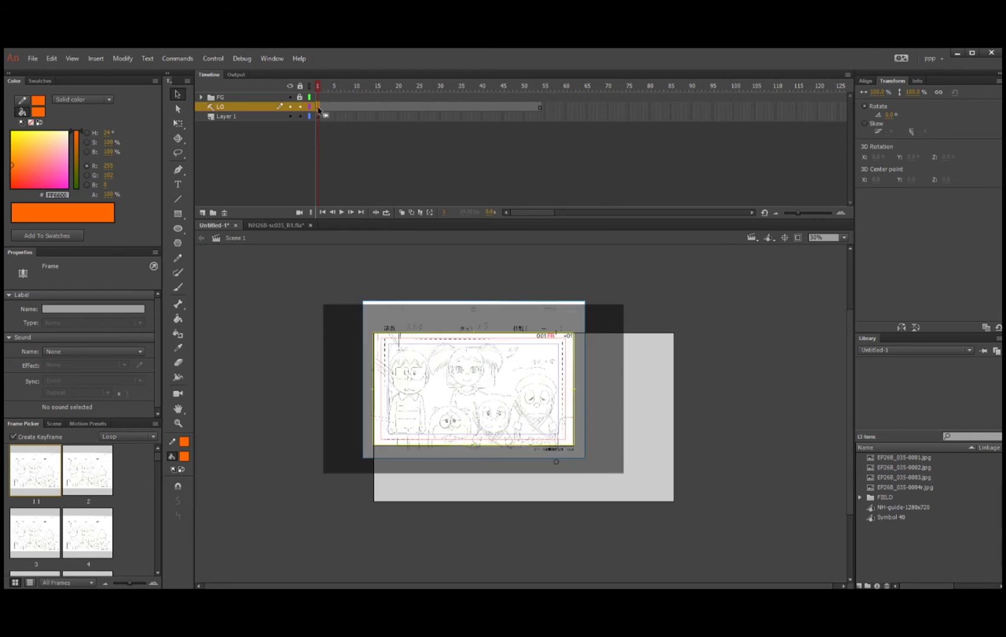
pyautogui.press('Delete')
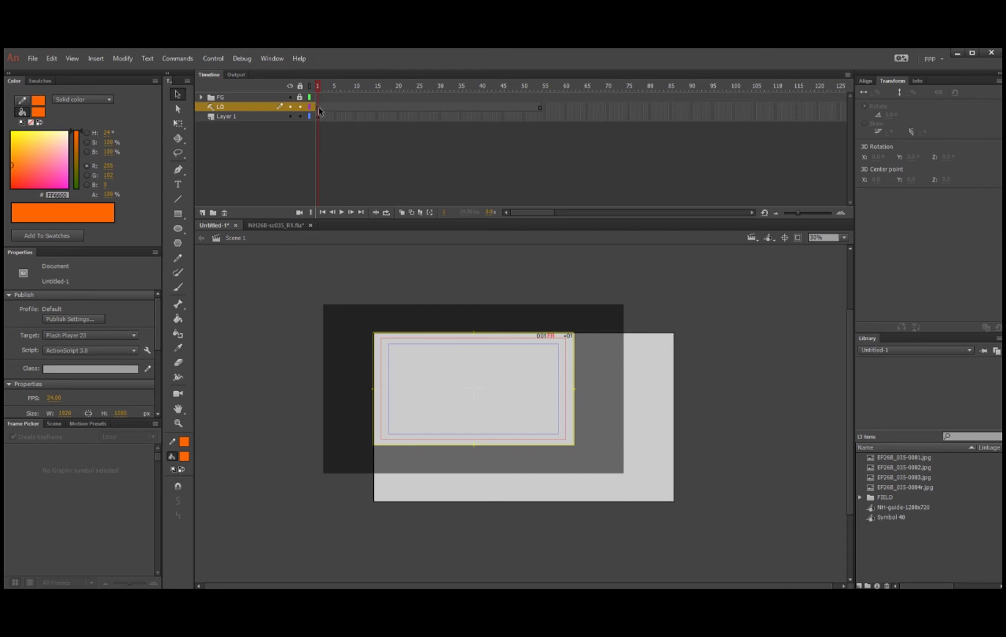
# Examine the stage size in the Document Settings of NH26B-sc035_R1.fla, close them without changes, and return to Untitled-1
pyautogui.click(94, 61)
pyautogui.click(256, 189)
pyautogui.click(302, 227)
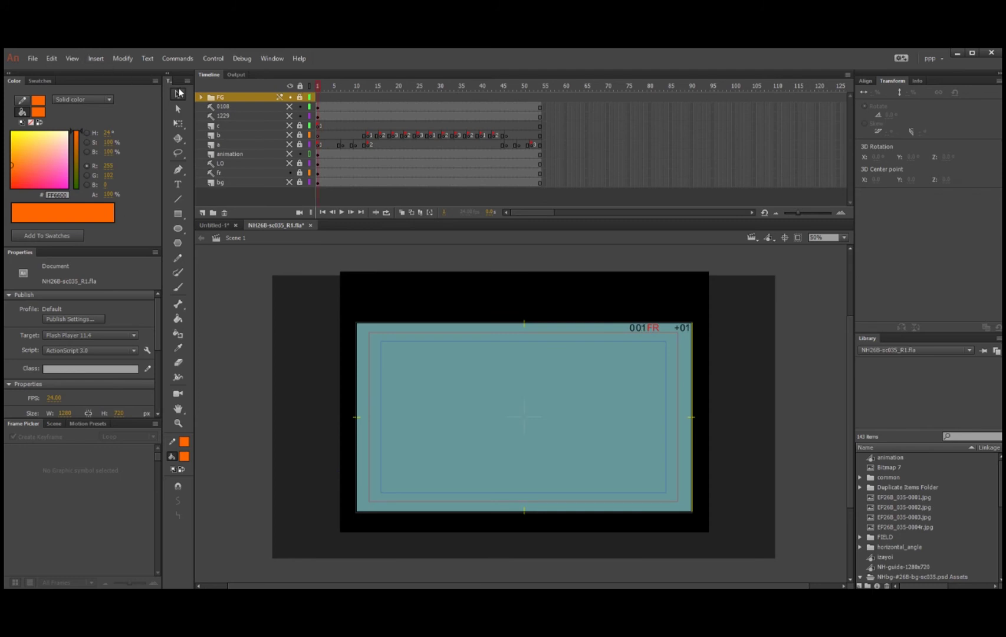
pyautogui.click(123, 59)
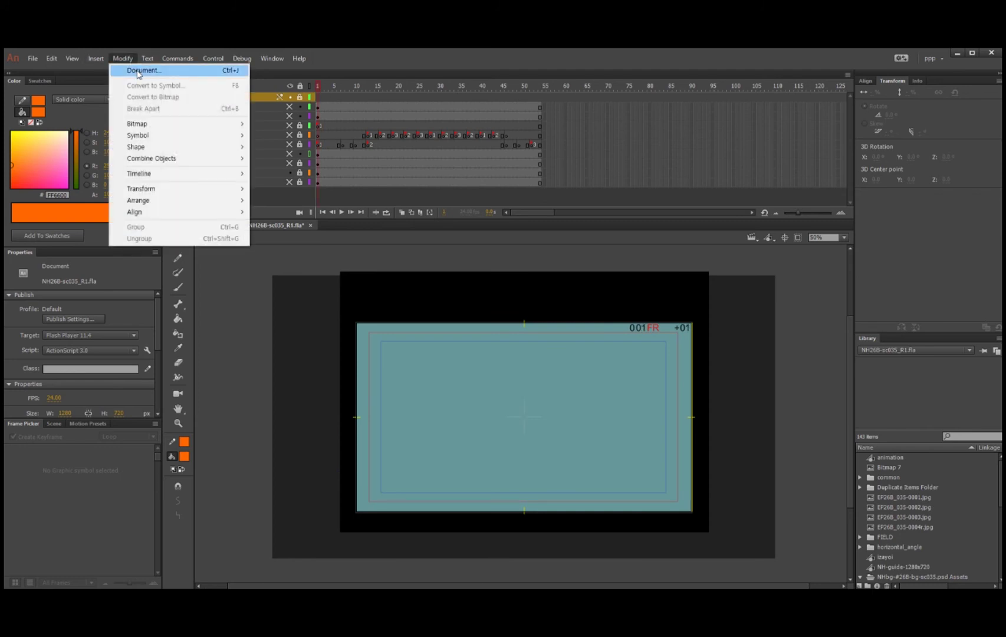
pyautogui.click(126, 61)
pyautogui.click(128, 61)
pyautogui.click(135, 71)
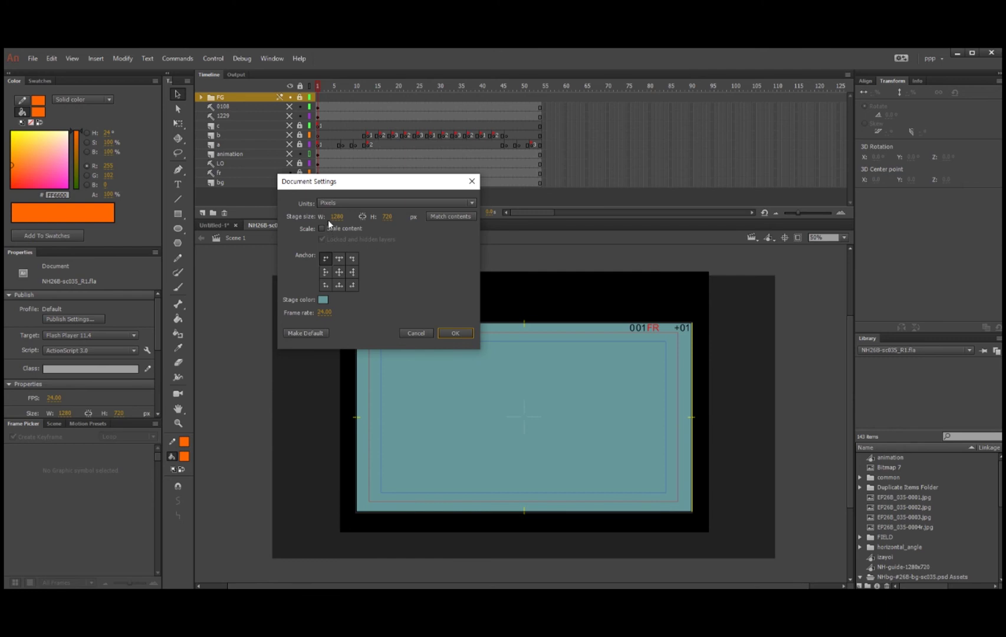
pyautogui.click(472, 183)
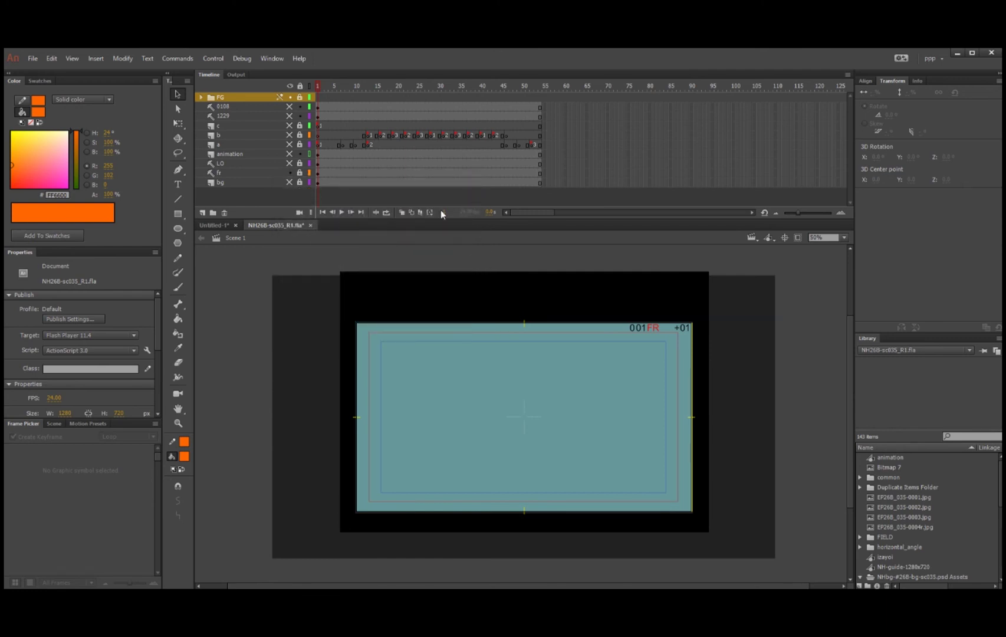
pyautogui.click(216, 226)
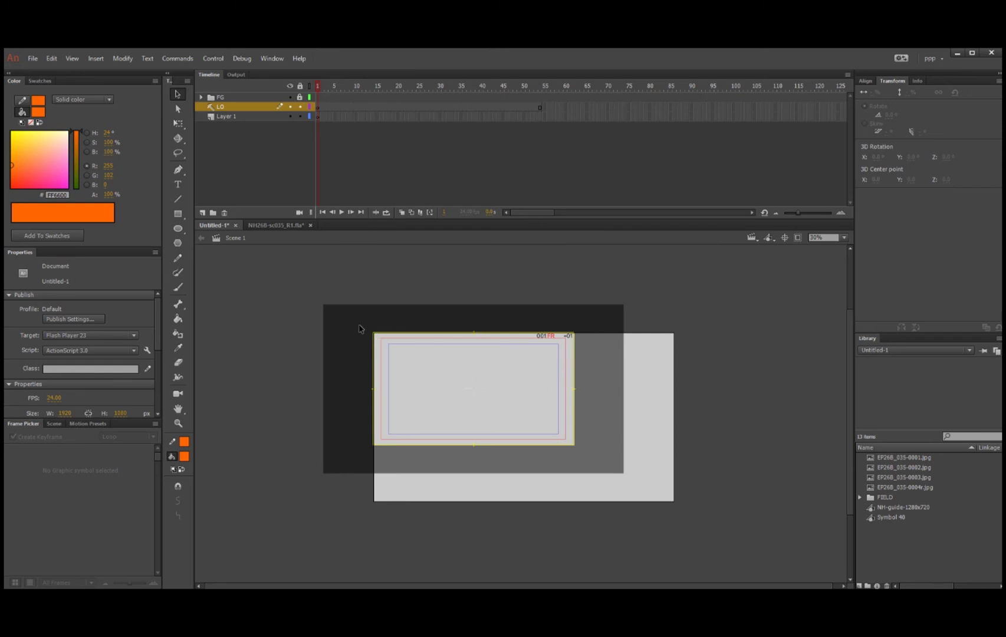
# Try resizing the stage to 1280 by 720 pixels with the top-left anchor, and undo the resize
pyautogui.click(122, 58)
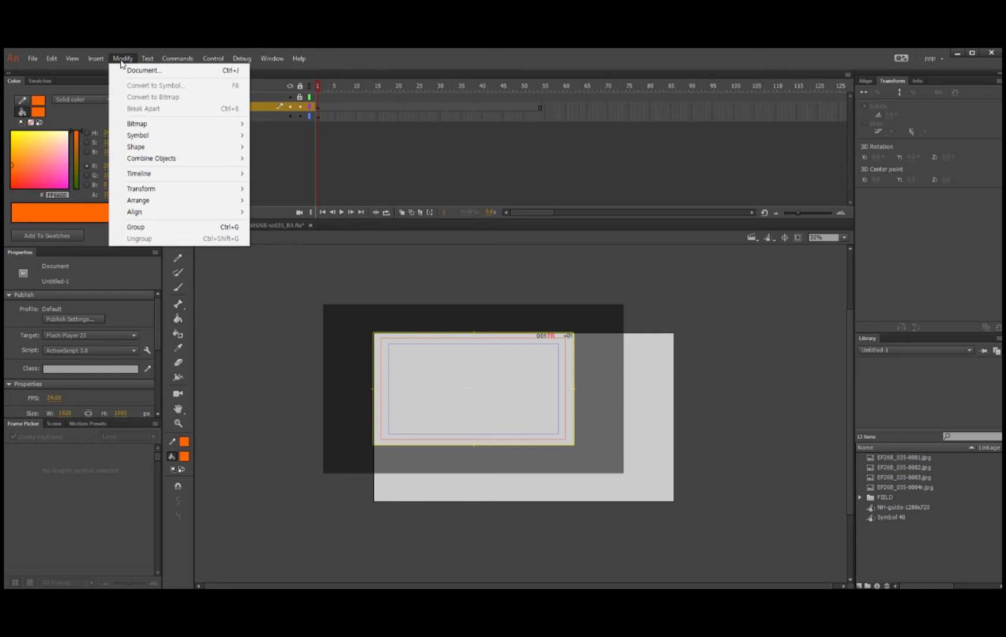
pyautogui.click(143, 70)
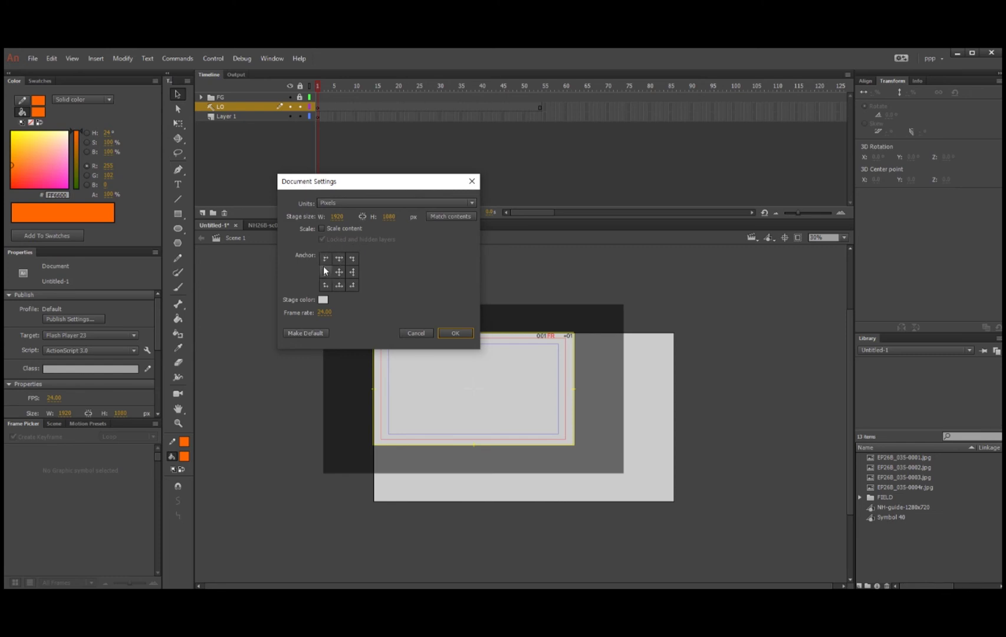
pyautogui.click(341, 217)
pyautogui.write('12')
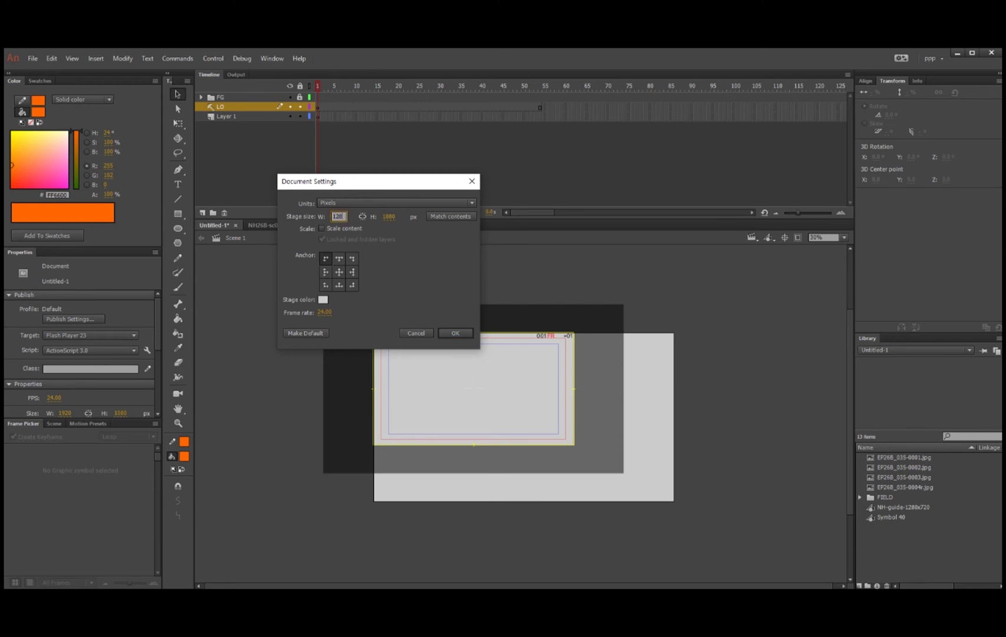
pyautogui.click(388, 217)
pyautogui.click(455, 332)
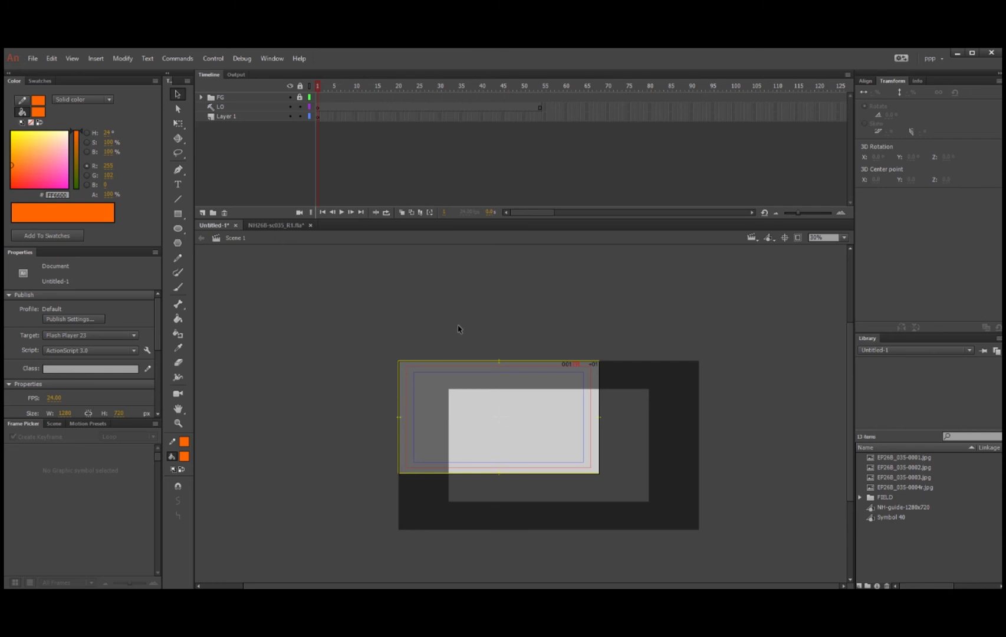
pyautogui.moveTo(723, 341); pyautogui.dragTo(644, 275)
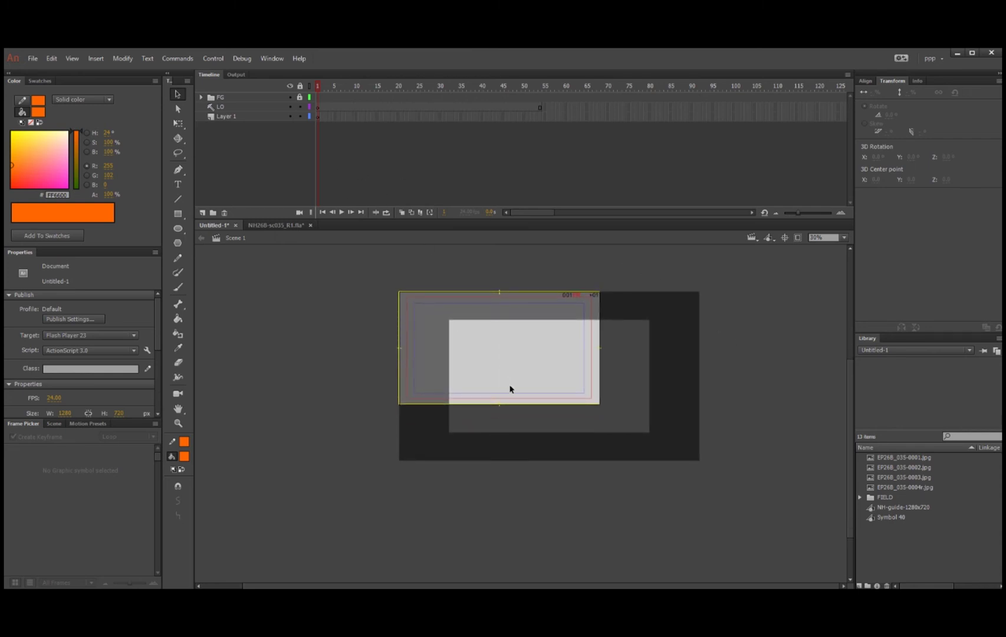
pyautogui.hotkey('ctrl', 'z')
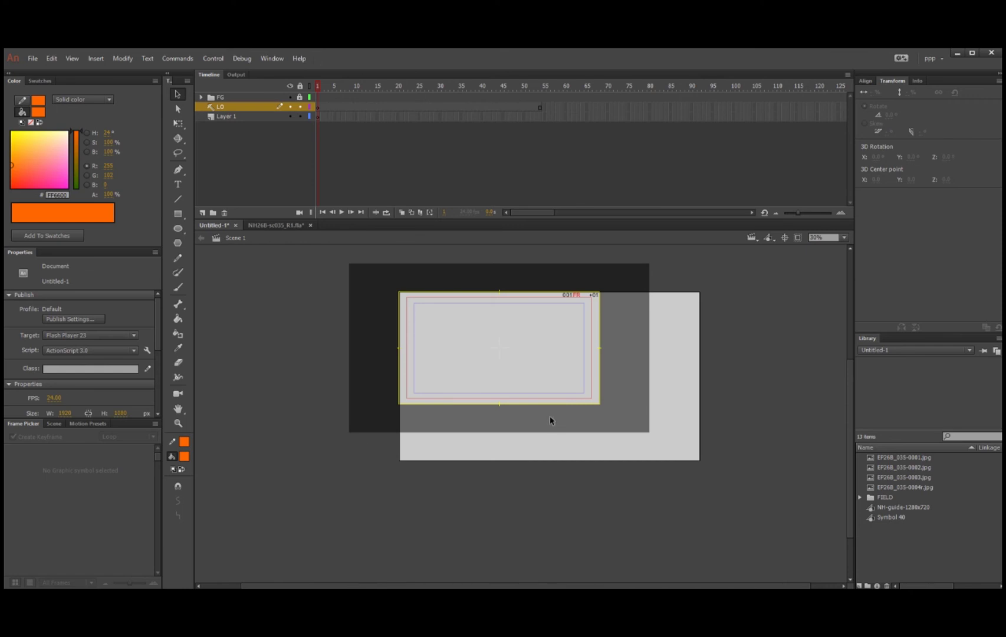
# Set the stage size to 1920 by 720 pixels in the Document Settings
pyautogui.click(119, 61)
pyautogui.click(134, 70)
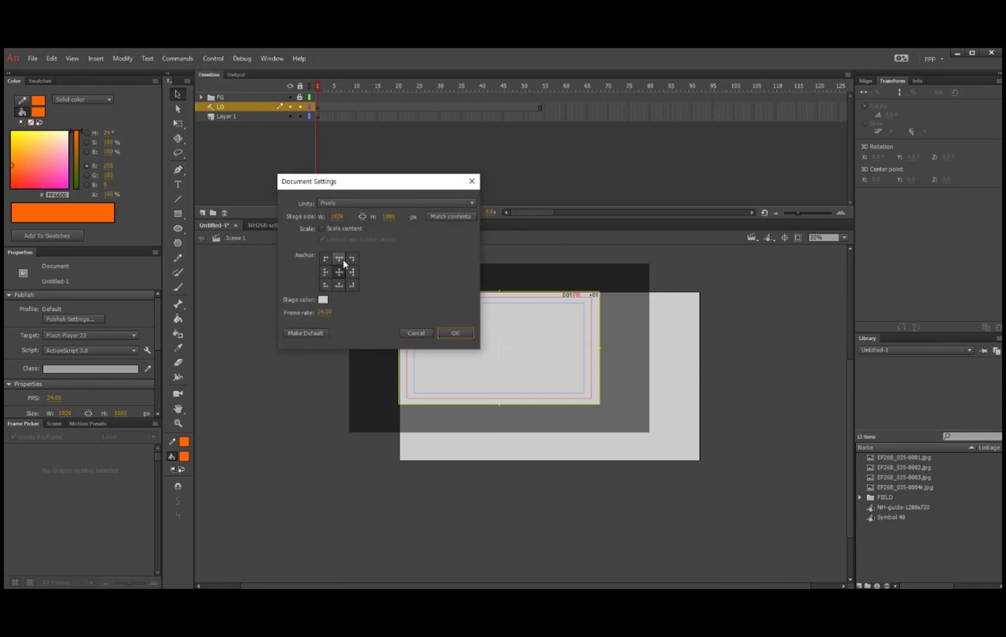
pyautogui.click(338, 216)
pyautogui.write('192')
pyautogui.click(388, 217)
pyautogui.write('720')
pyautogui.click(449, 333)
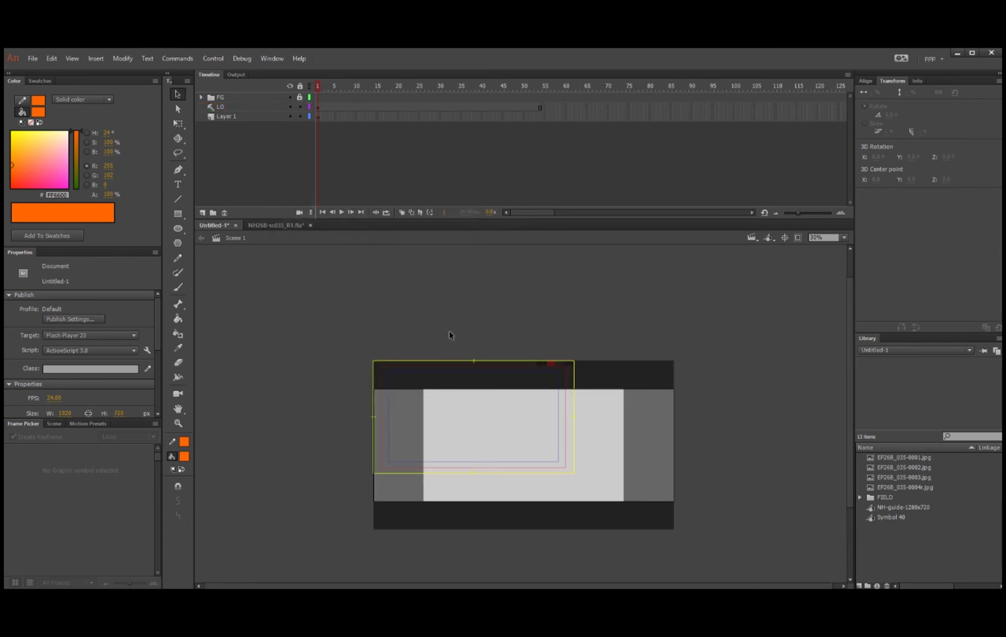
# Unlock the FG folder, select all its artwork and shift it left to an X position of about -320
pyautogui.hotkey('ctrl', 'a')
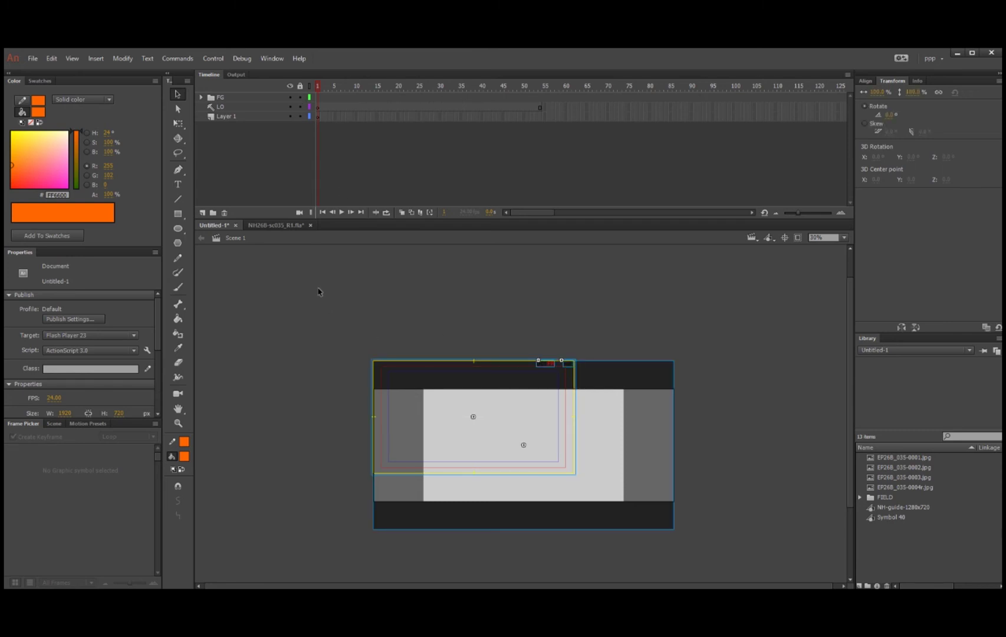
pyautogui.moveTo(318, 291); pyautogui.dragTo(759, 567)
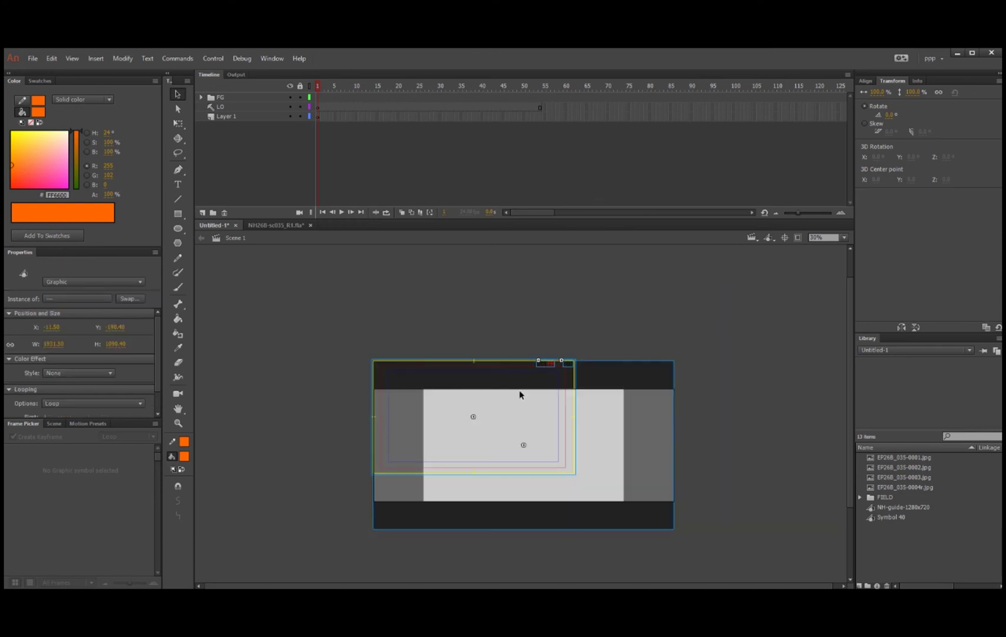
pyautogui.moveTo(519, 380); pyautogui.dragTo(470, 382)
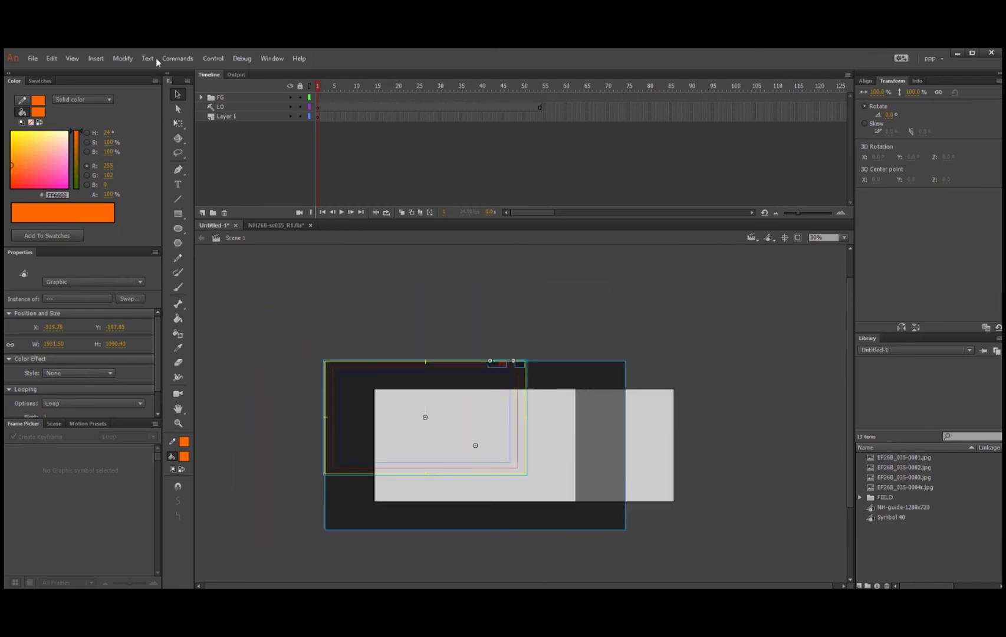
# Set the stage width to 1280 pixels with the middle-left anchor in the Document Settings
pyautogui.click(121, 59)
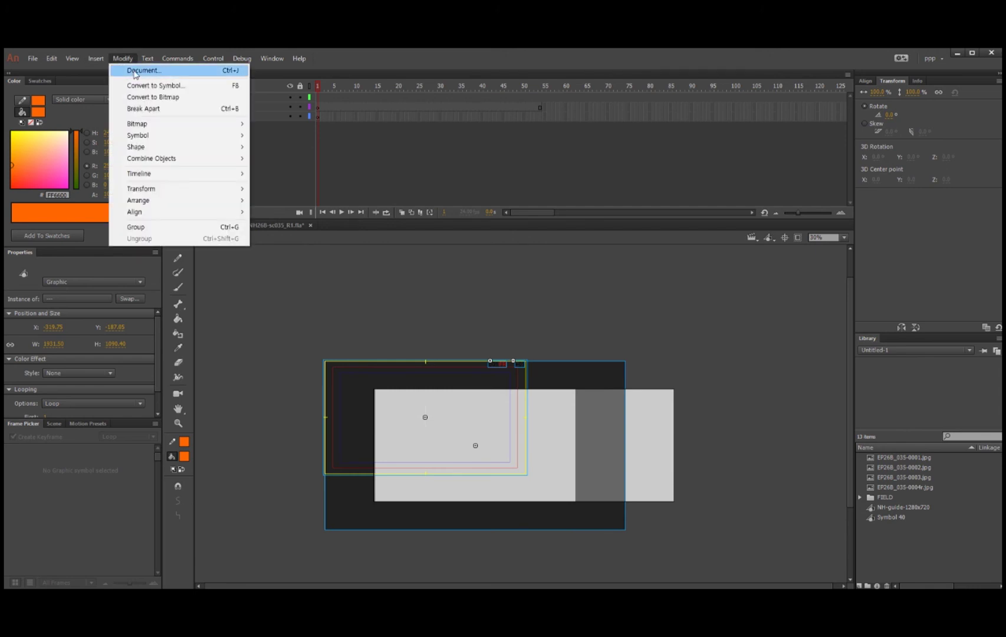
pyautogui.click(141, 70)
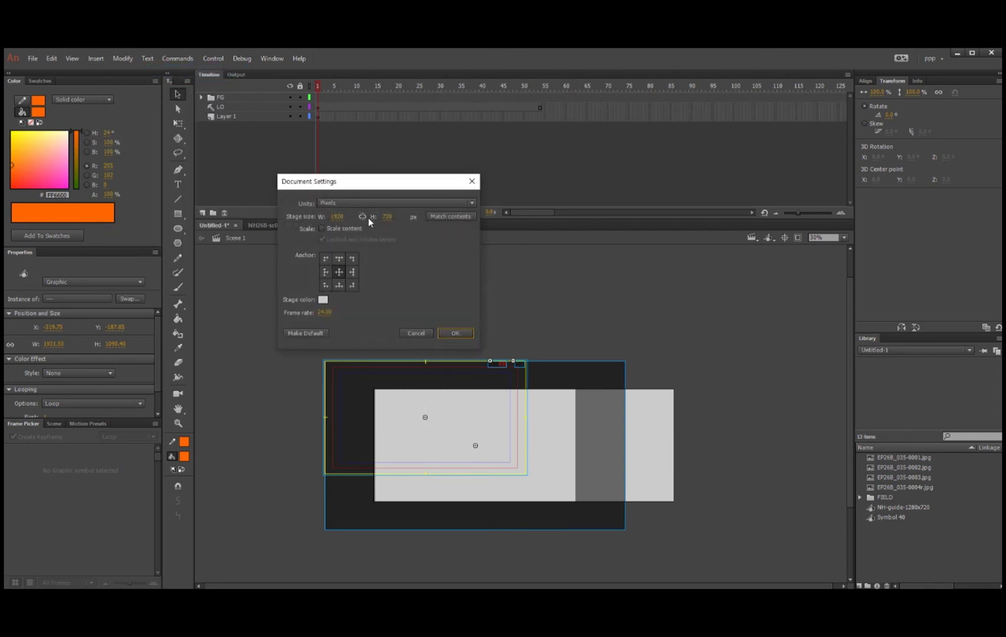
pyautogui.click(337, 216)
pyautogui.write('1280')
pyautogui.click(325, 271)
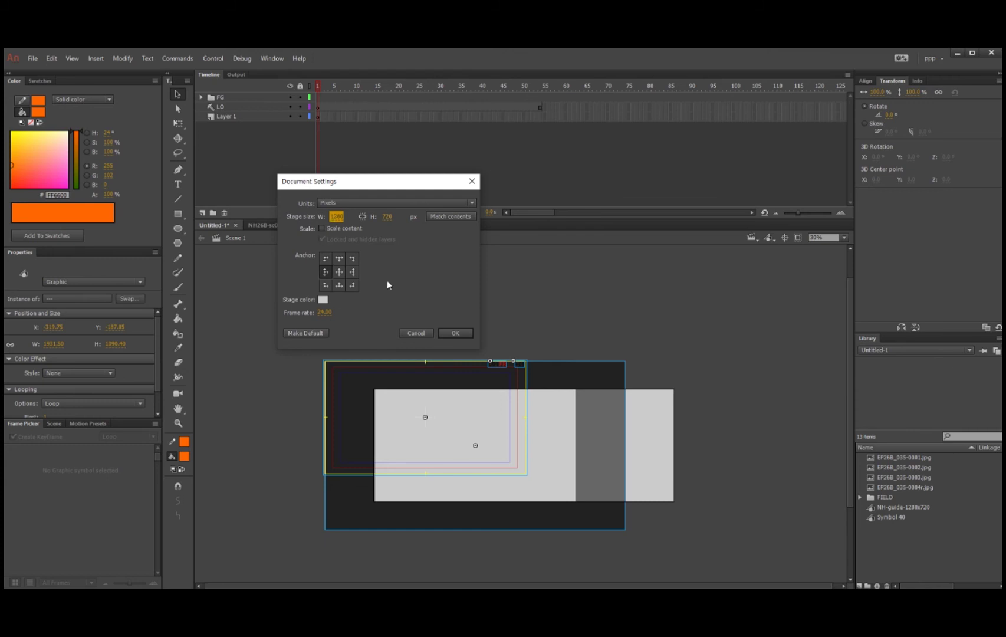
pyautogui.click(450, 335)
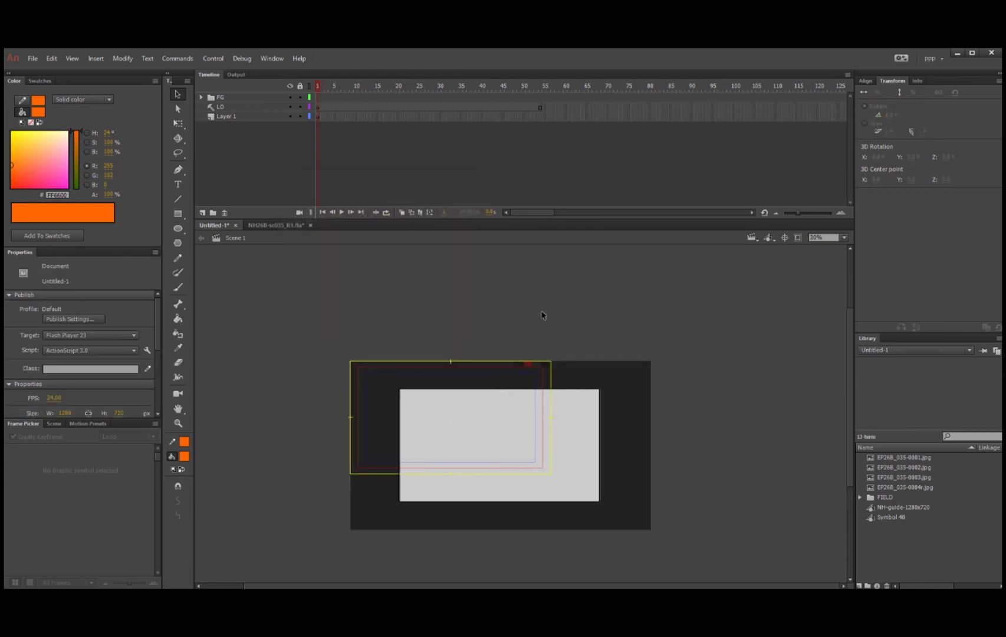
pyautogui.scroll(-3, 710, 382)
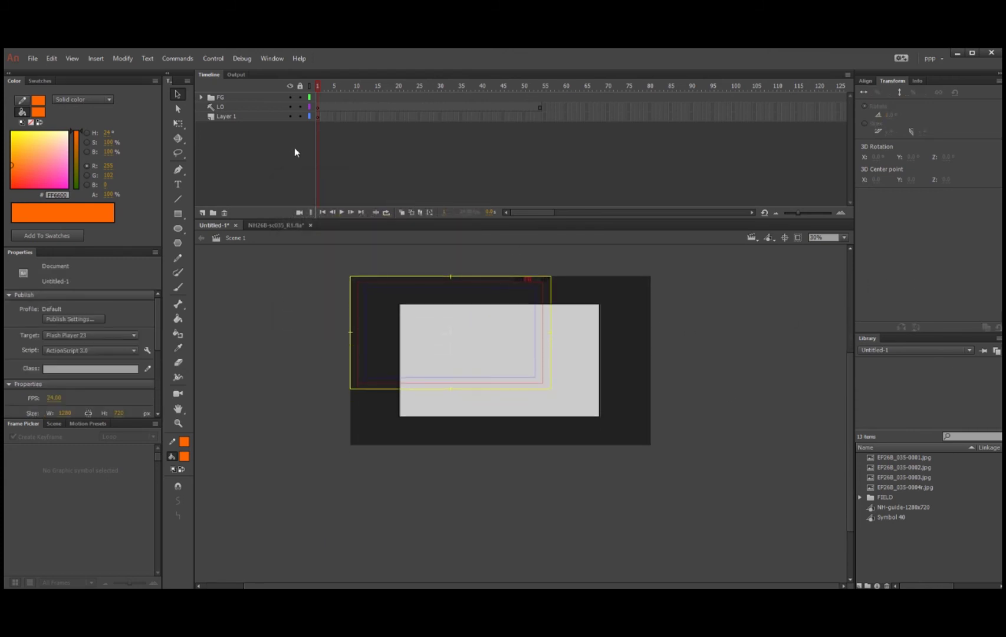
# Expand the FG folder and select the first frames of its layers from Counter Frame to guide
pyautogui.click(202, 98)
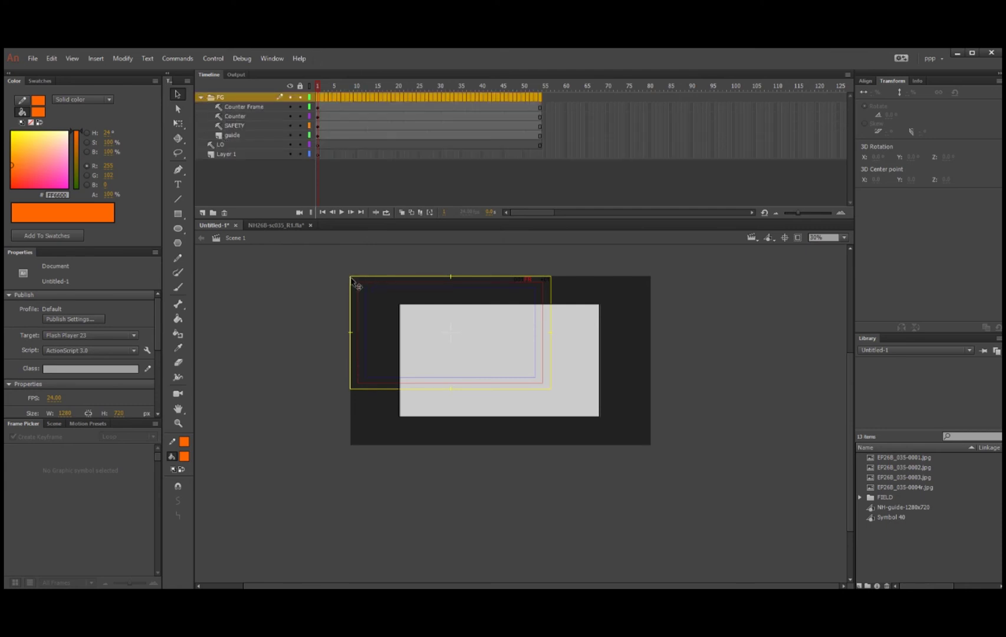
pyautogui.moveTo(352, 281); pyautogui.dragTo(328, 272)
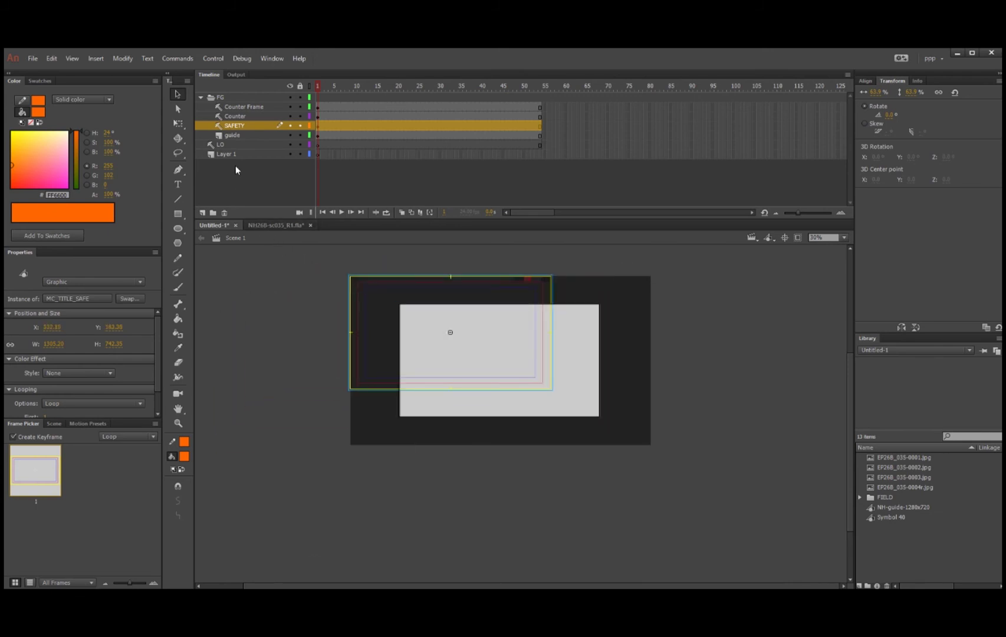
pyautogui.click(322, 264)
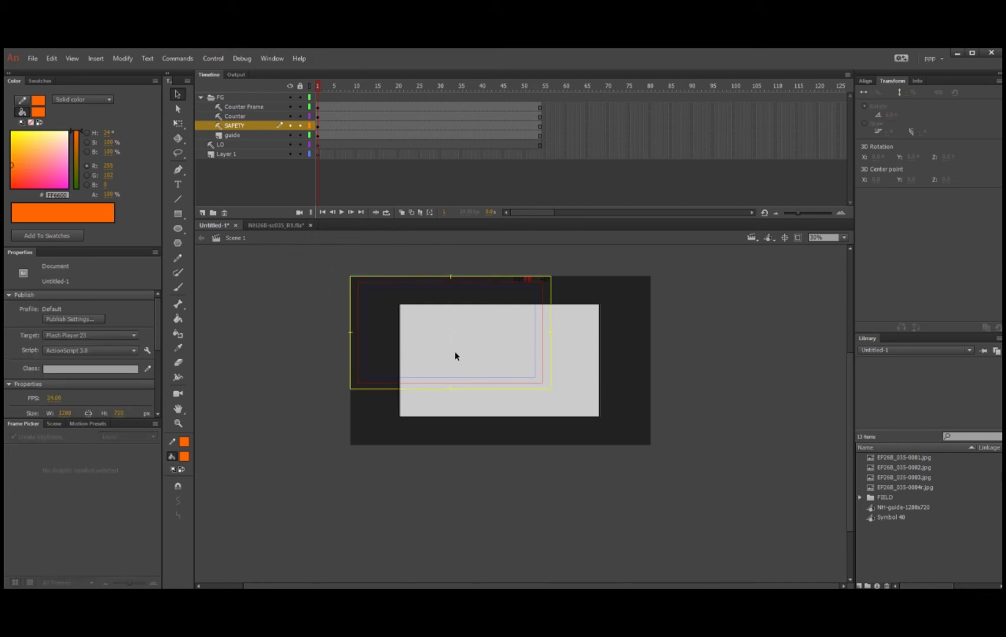
pyautogui.click(319, 107)
pyautogui.click(319, 135)
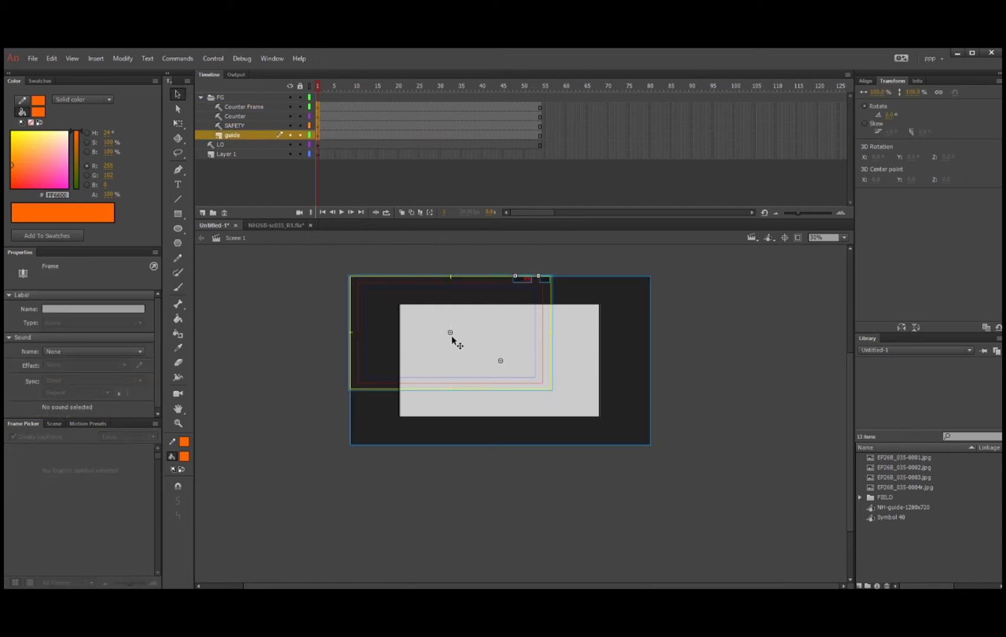
pyautogui.moveTo(453, 340)
pyautogui.mouseDown()
pyautogui.moveTo(481, 360)
pyautogui.moveTo(462, 337)
pyautogui.moveTo(453, 340)
pyautogui.mouseUp()
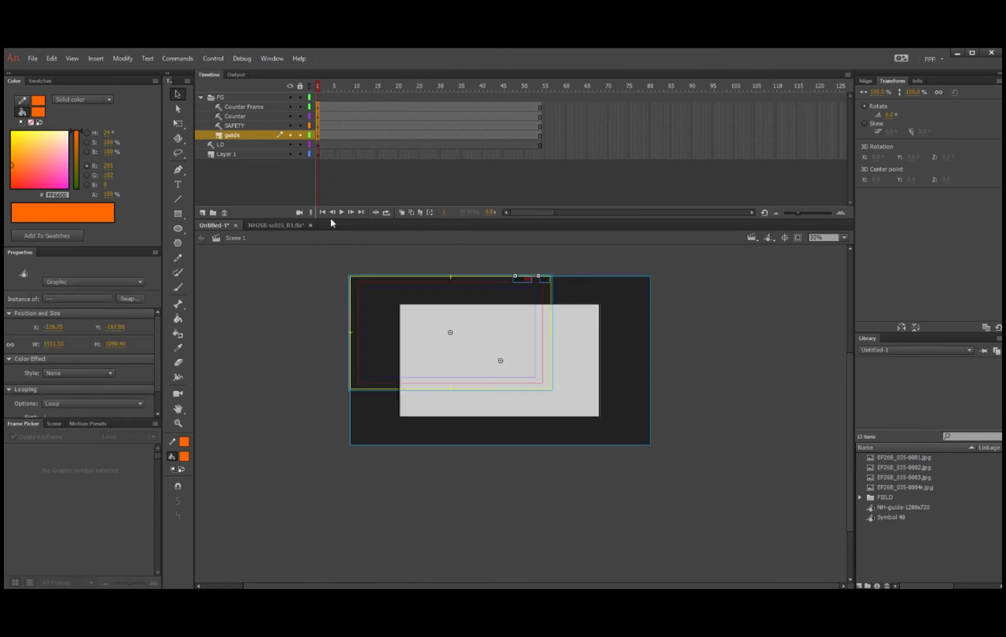
# Hide the guide layer in the FG folder, keeping Counter Frame, Counter and SAFETY visible and unlocked
pyautogui.click(299, 107)
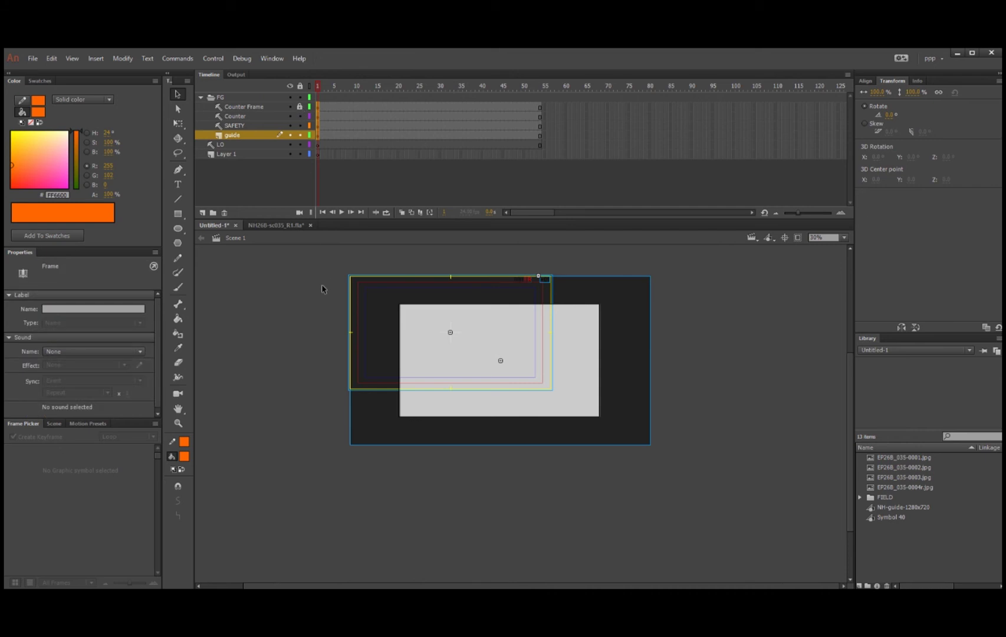
pyautogui.click(290, 116)
pyautogui.click(291, 135)
pyautogui.click(291, 135)
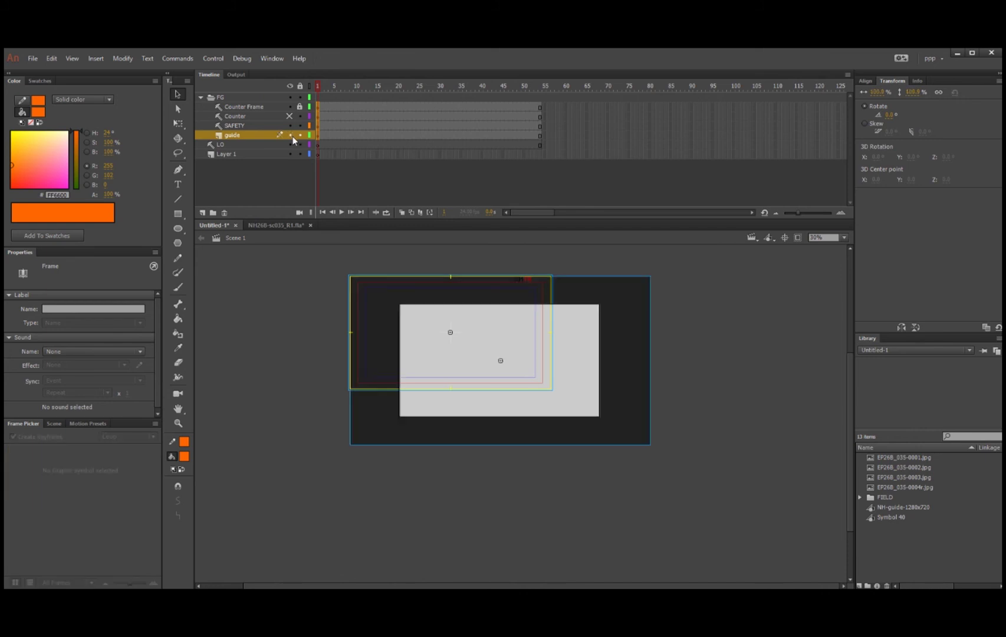
pyautogui.click(290, 135)
pyautogui.click(290, 116)
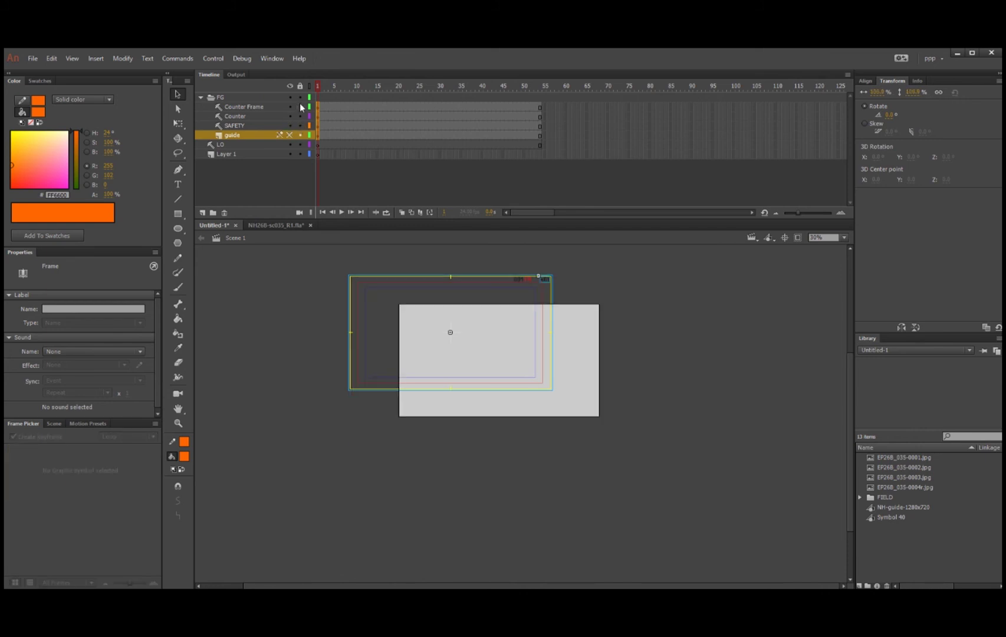
# Select the counter and safety frame artwork and align it with the stage, at about X -7 and Y -6
pyautogui.moveTo(328, 251); pyautogui.dragTo(608, 450)
pyautogui.moveTo(551, 383); pyautogui.dragTo(600, 414)
pyautogui.press('Up')
pyautogui.press('Left')
pyautogui.press('Left')
pyautogui.press('Right')
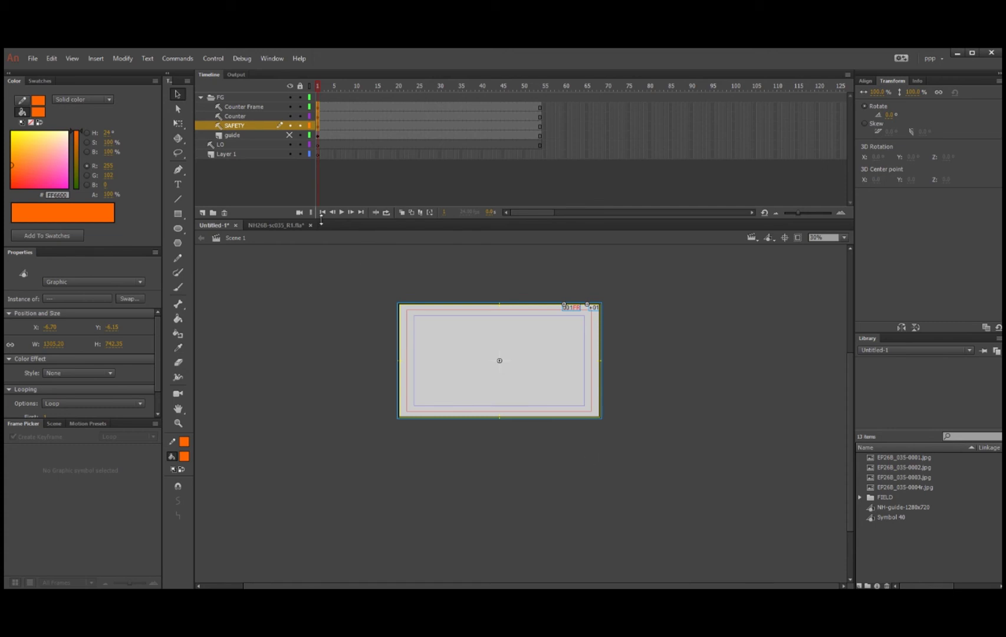
# Show the guide layer again, lock all layers and collapse the FG folder
pyautogui.click(297, 206)
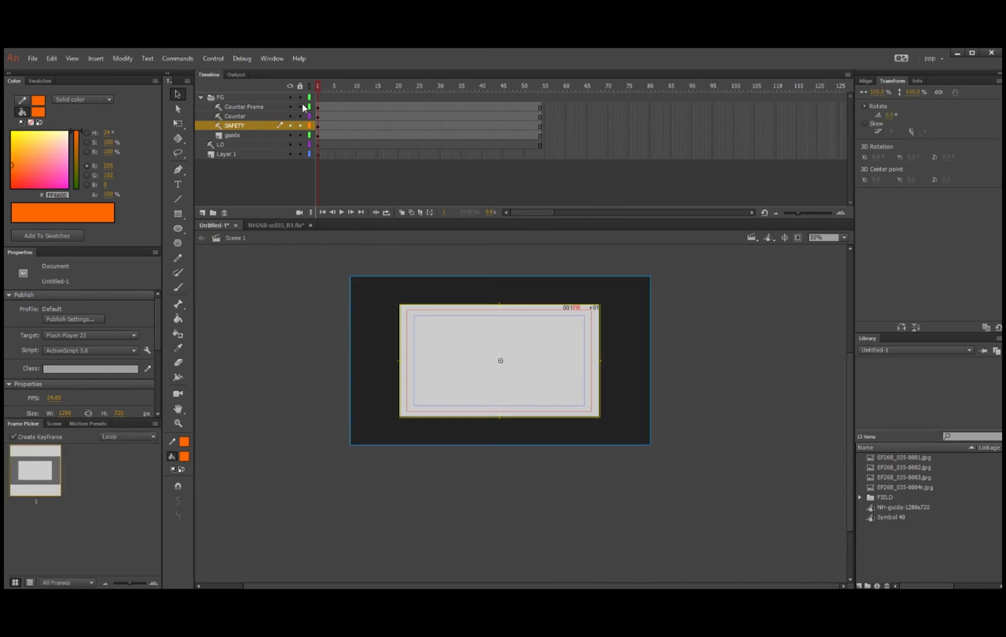
pyautogui.moveTo(300, 97); pyautogui.dragTo(300, 154)
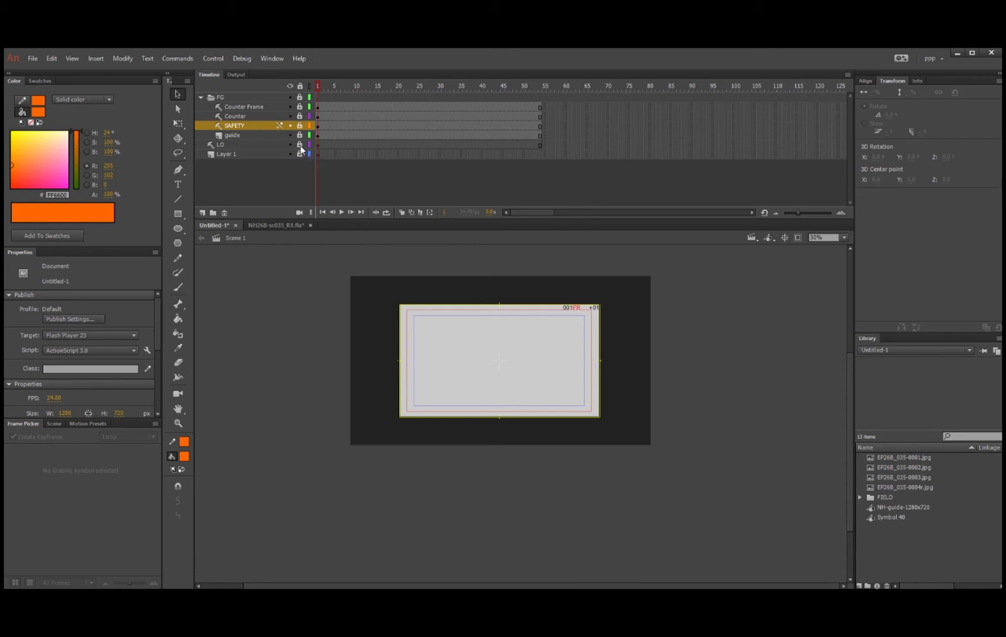
pyautogui.click(201, 98)
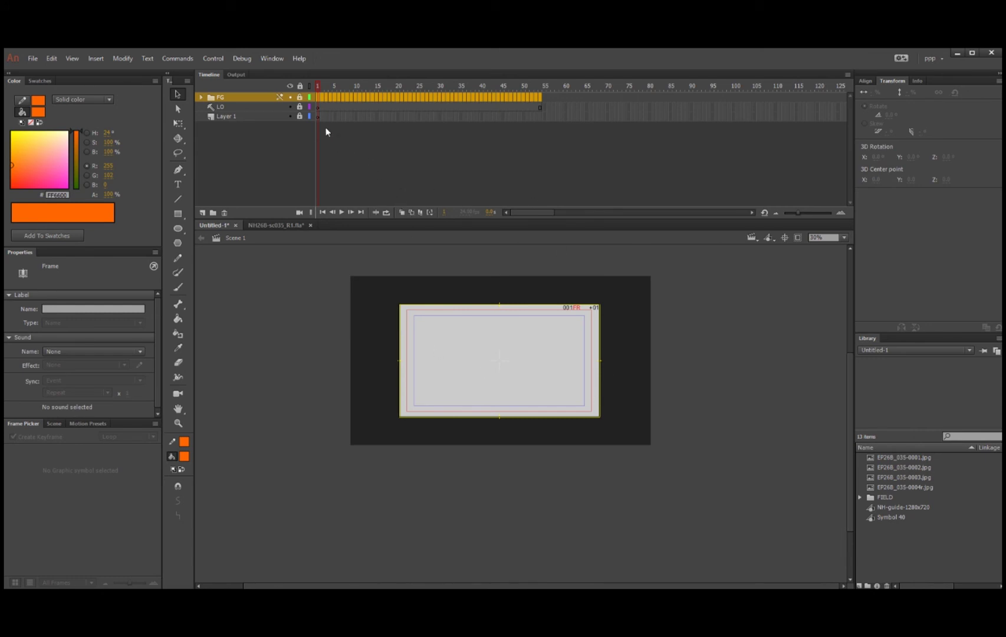
# Unlock the LO layer and make it the active layer
pyautogui.click(299, 107)
pyautogui.click(259, 108)
pyautogui.click(340, 149)
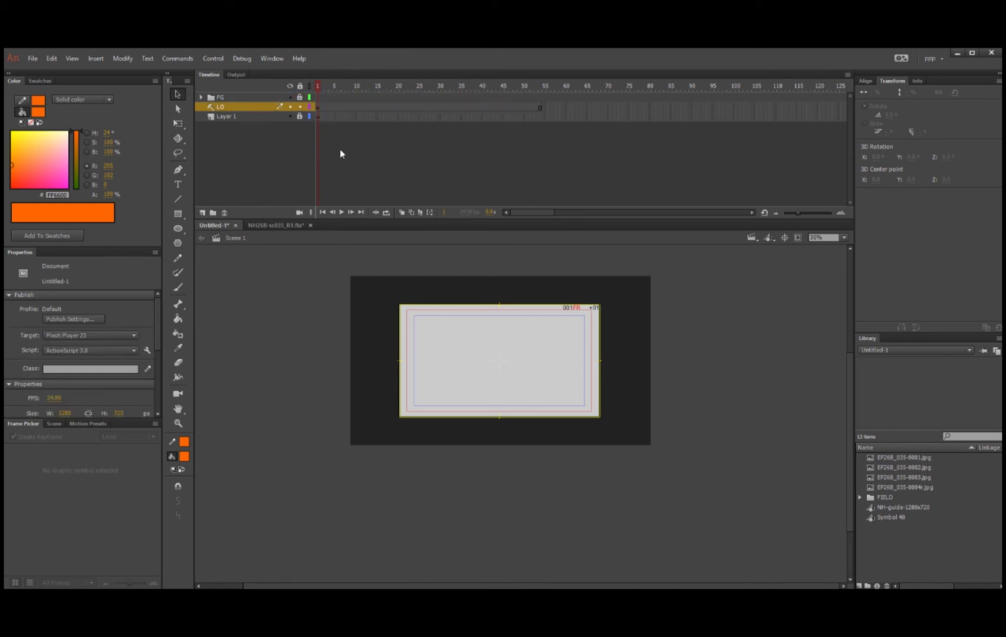
pyautogui.click(317, 106)
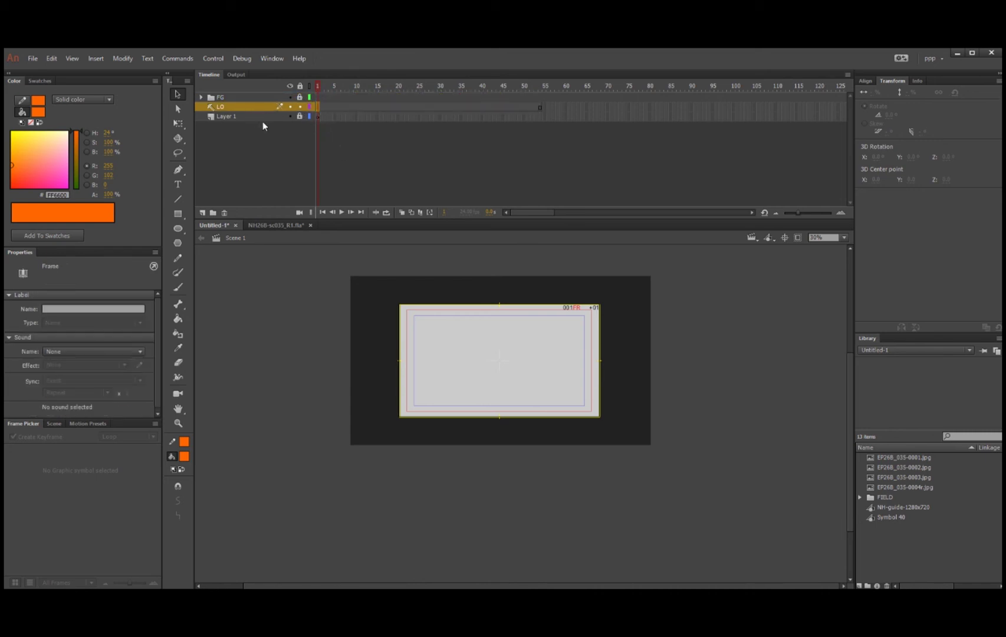
pyautogui.click(338, 169)
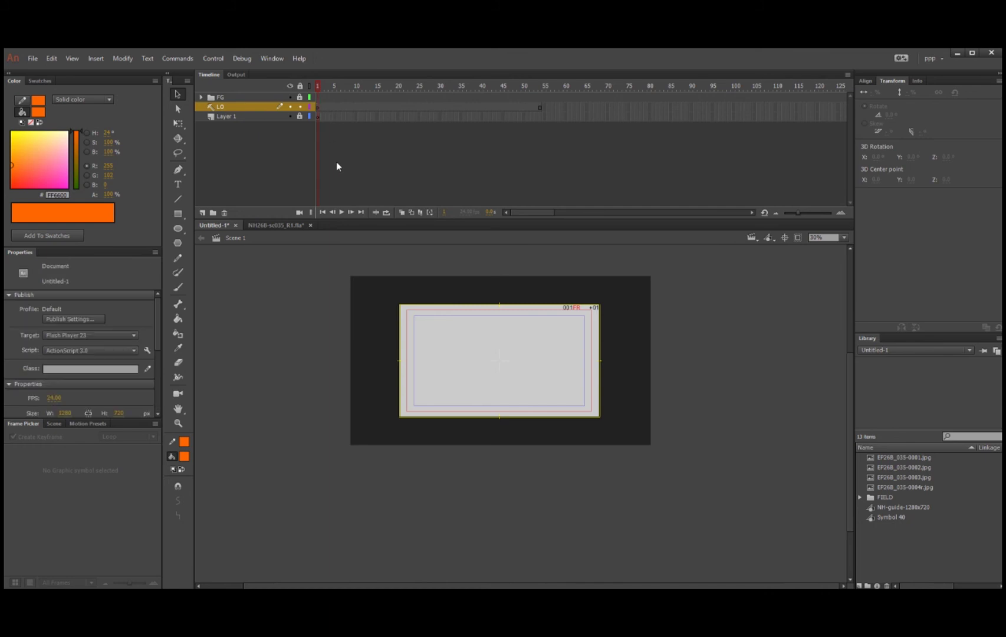
# Move Layer 1 directly above the LO layer and rename it ani
pyautogui.click(247, 122)
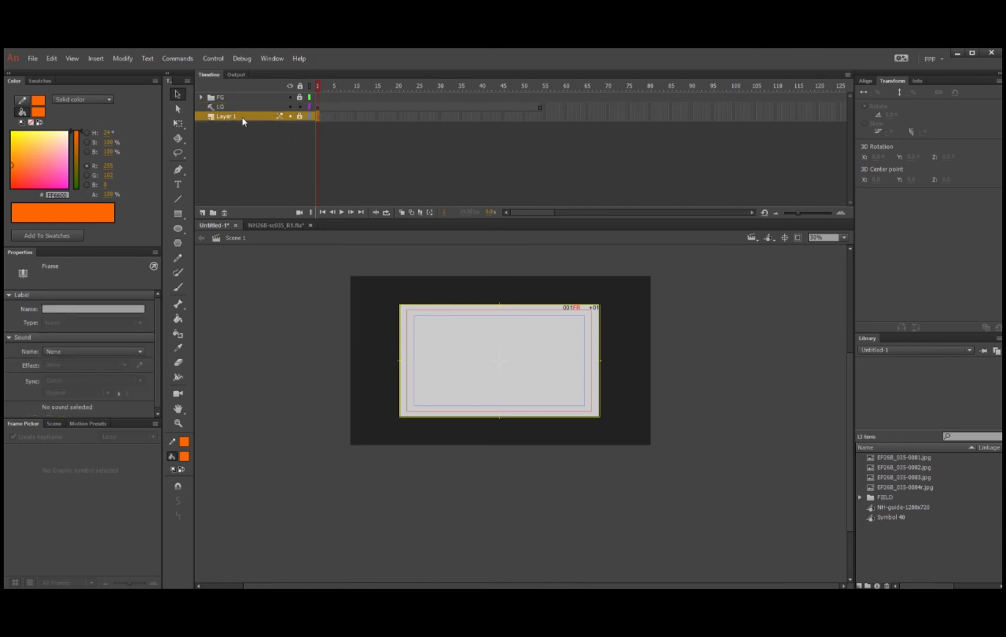
pyautogui.moveTo(242, 120); pyautogui.dragTo(198, 104)
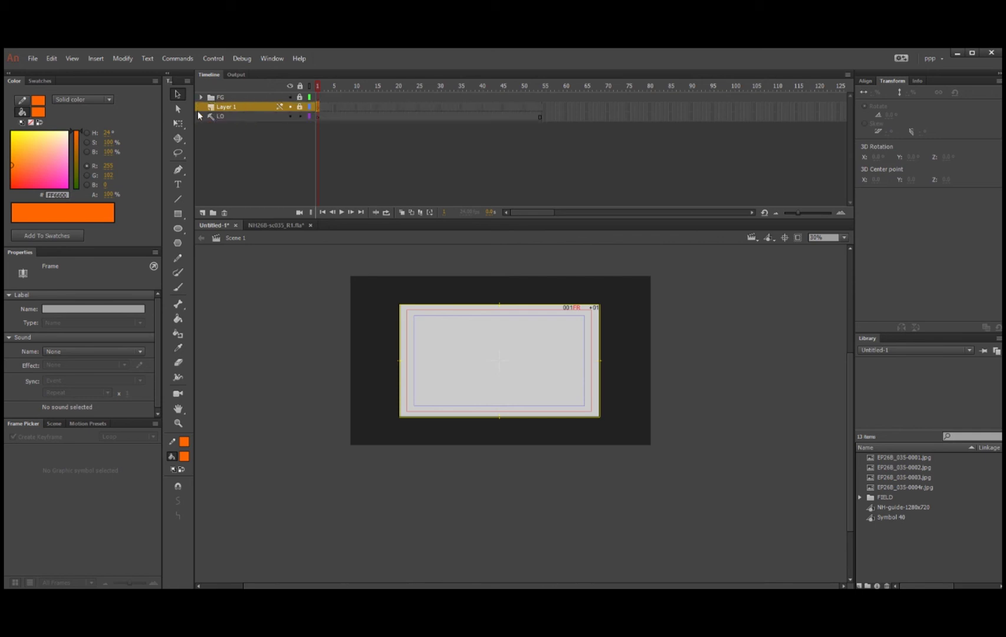
pyautogui.doubleClick(240, 108)
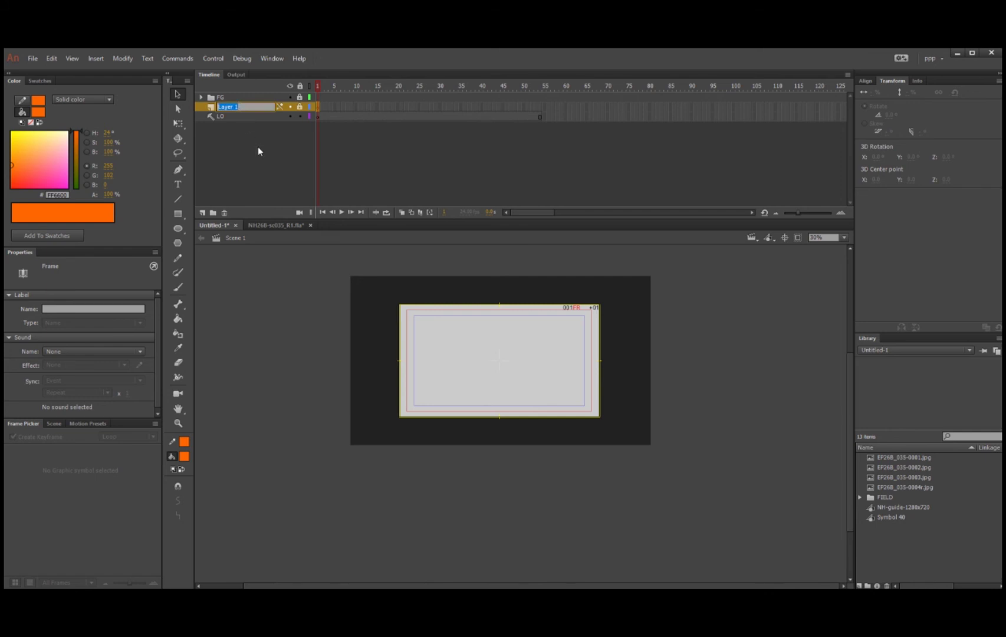
pyautogui.write('ani')
pyautogui.doubleClick(218, 106)
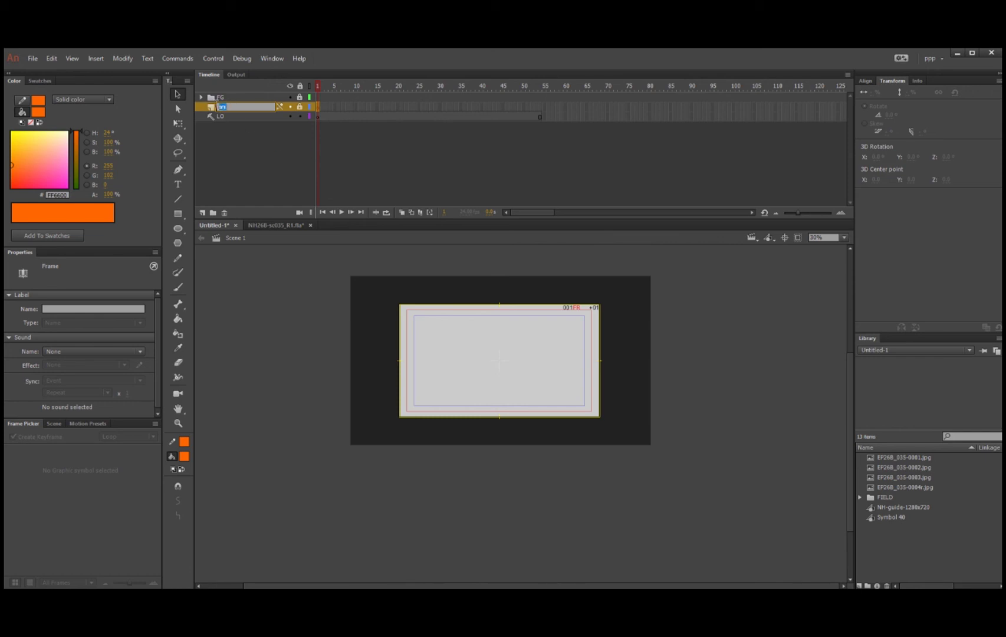
pyautogui.click(249, 171)
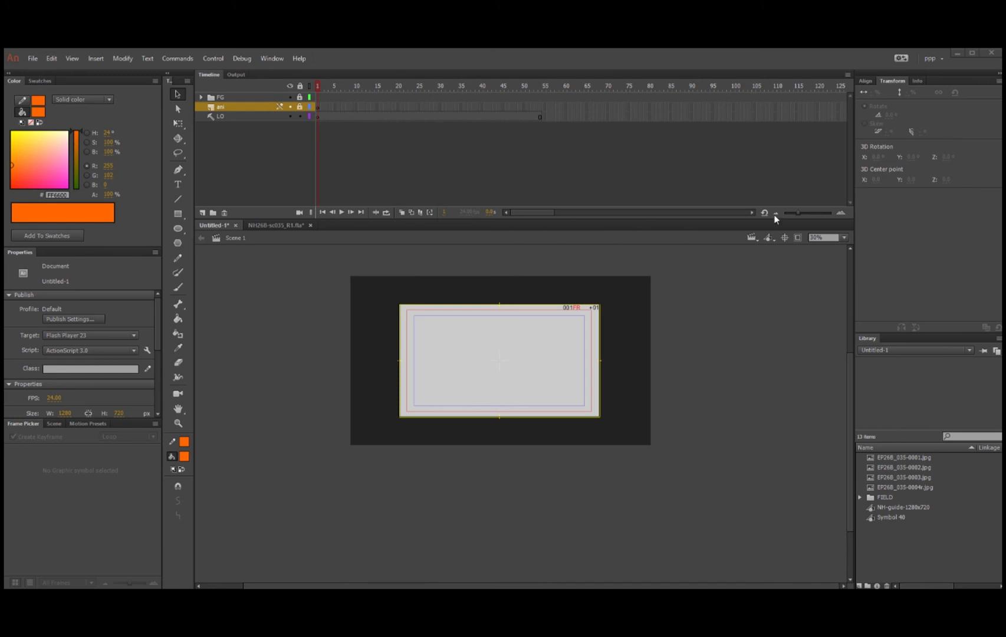
pyautogui.click(691, 341)
pyautogui.hotkey('ctrl', '2')
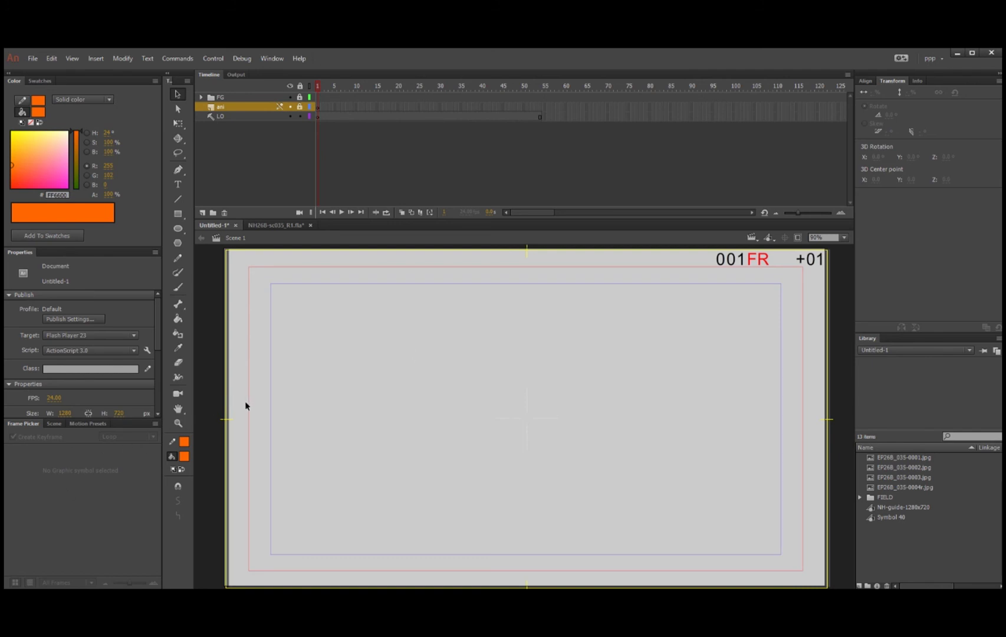
pyautogui.hotkey('ctrl', '-')
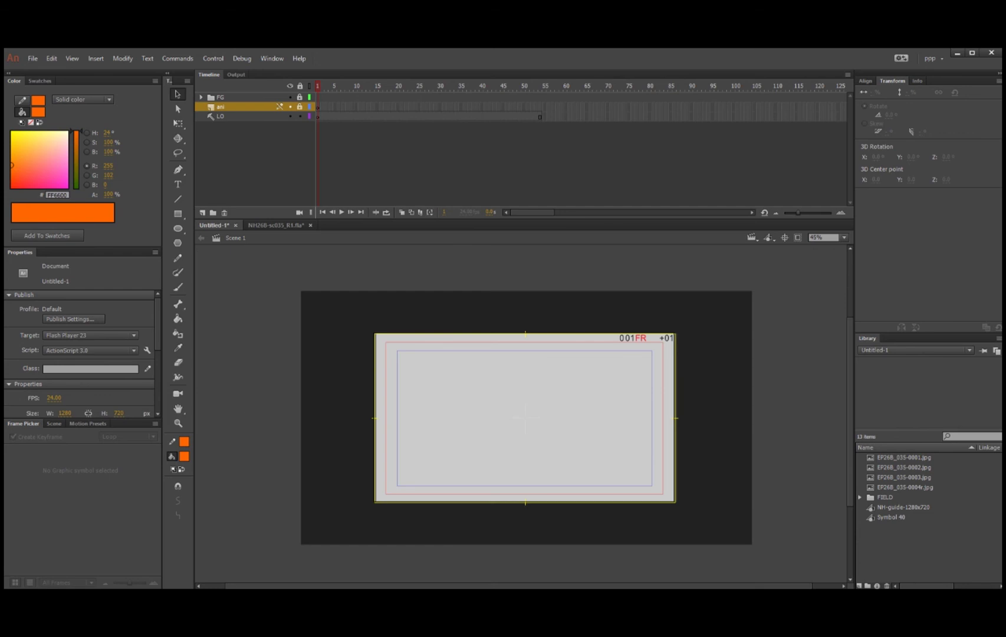
# Switch to the image viewer and examine the cut 36 panels and notes on storyboard page img819.jpg, checking the following page too
pyautogui.hotkey('alt', 'Tab')
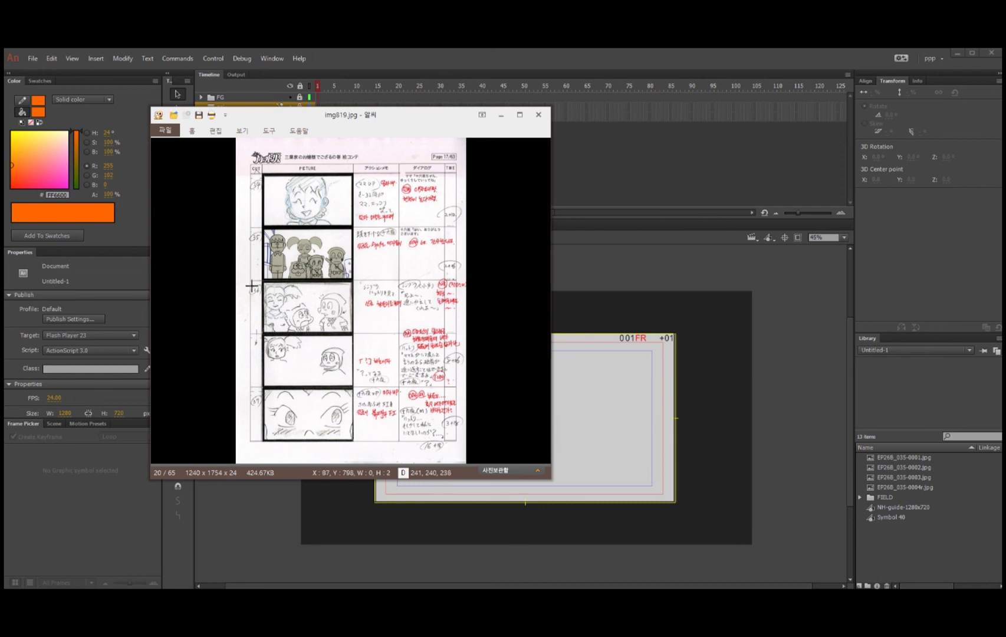
pyautogui.moveTo(245, 275); pyautogui.dragTo(467, 390)
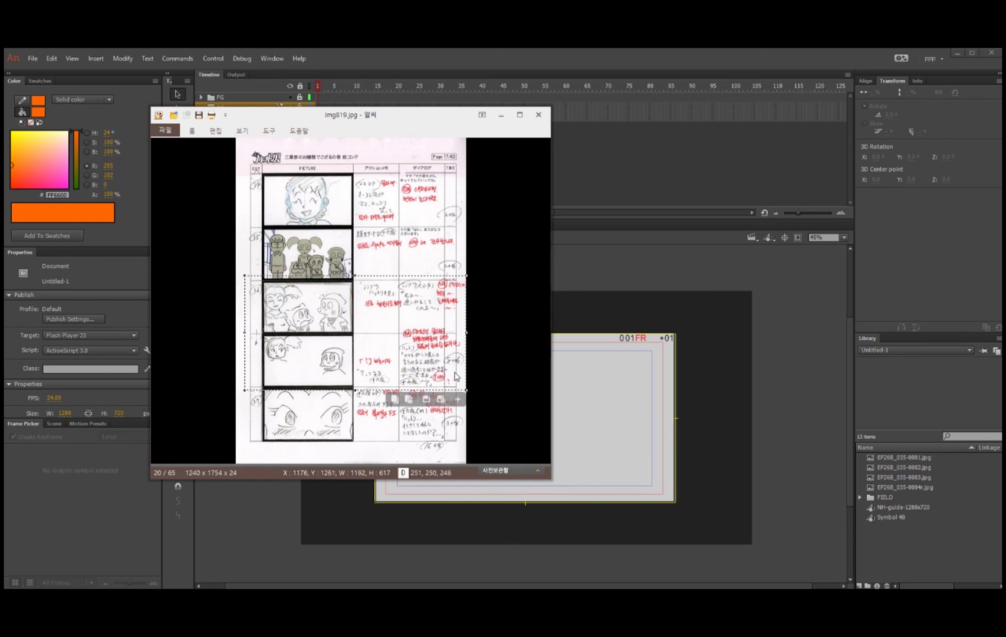
pyautogui.click(496, 384)
pyautogui.moveTo(553, 483); pyautogui.dragTo(676, 568)
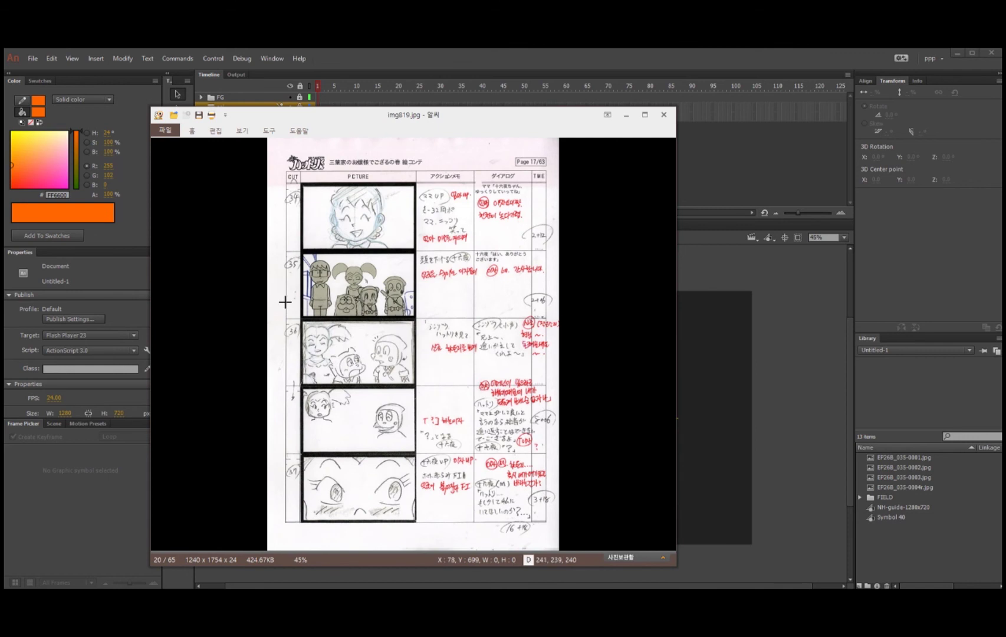
pyautogui.scroll(3, 569, 485)
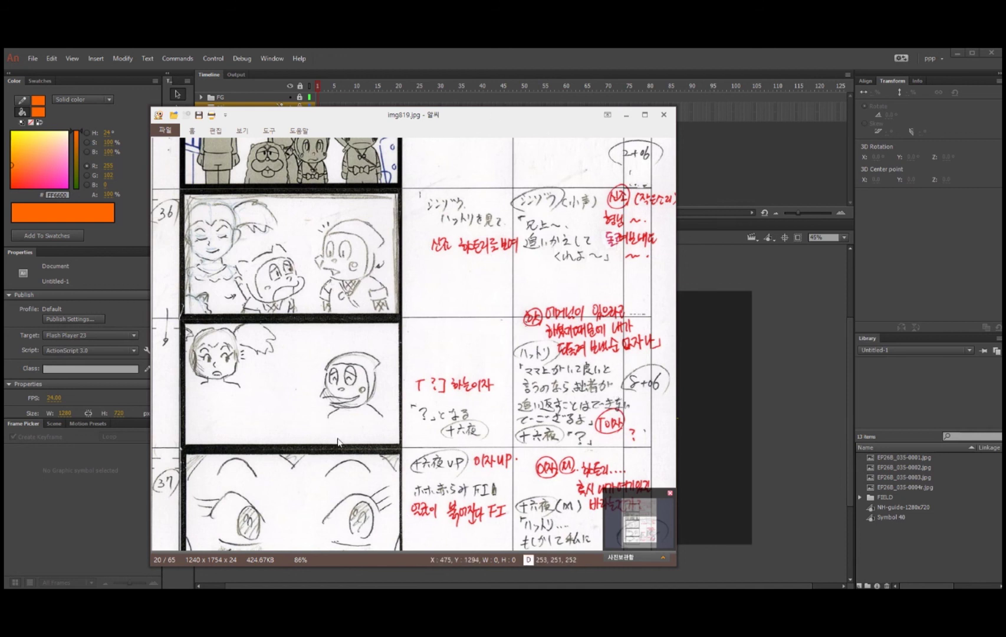
pyautogui.click(637, 530)
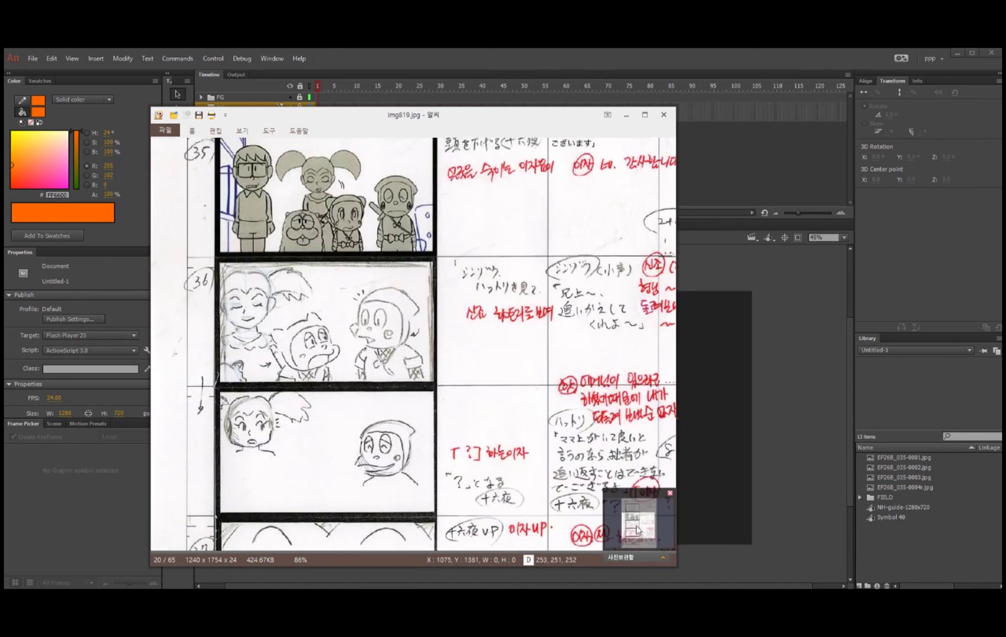
pyautogui.moveTo(554, 416); pyautogui.dragTo(518, 391)
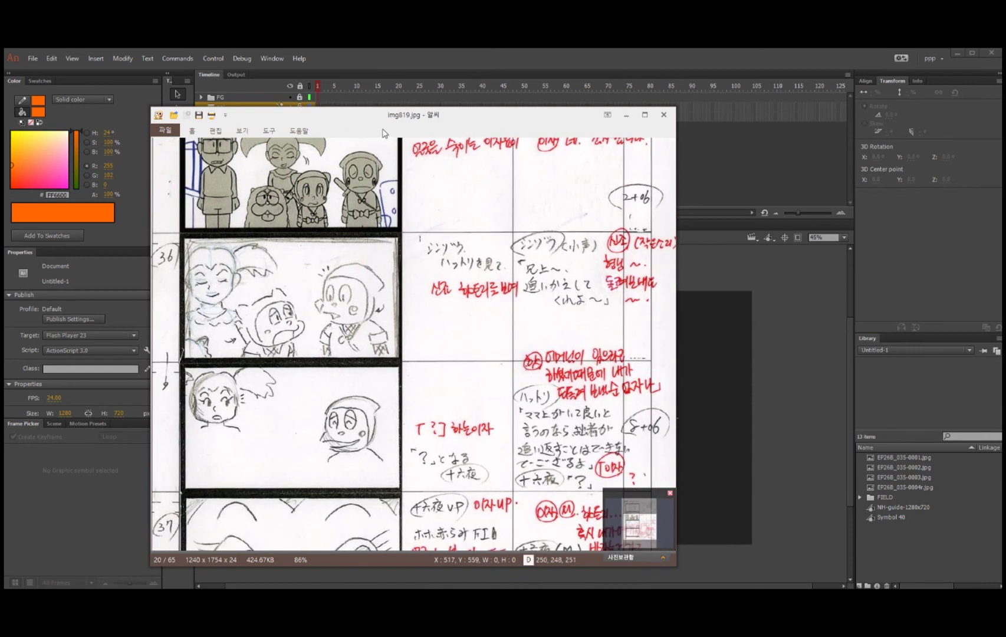
pyautogui.moveTo(383, 134); pyautogui.dragTo(407, 107)
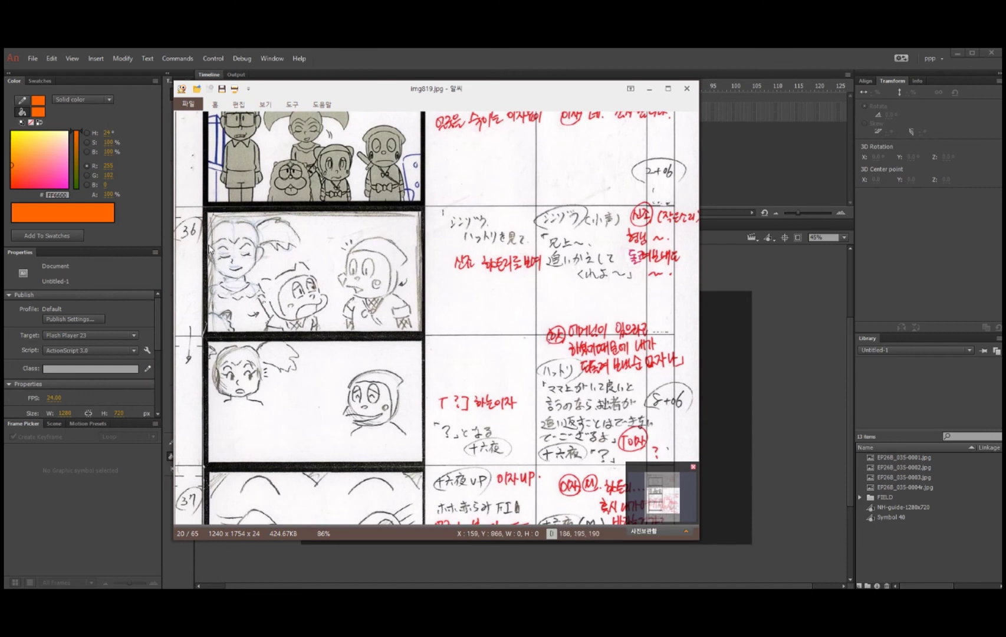
pyautogui.moveTo(257, 233); pyautogui.dragTo(292, 249)
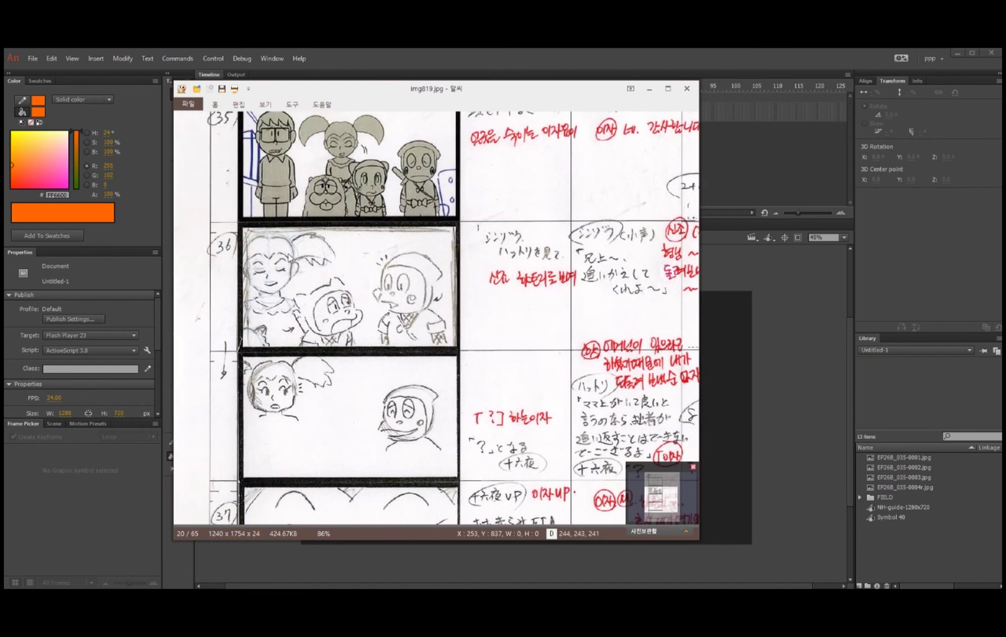
pyautogui.scroll(-1, 581, 423)
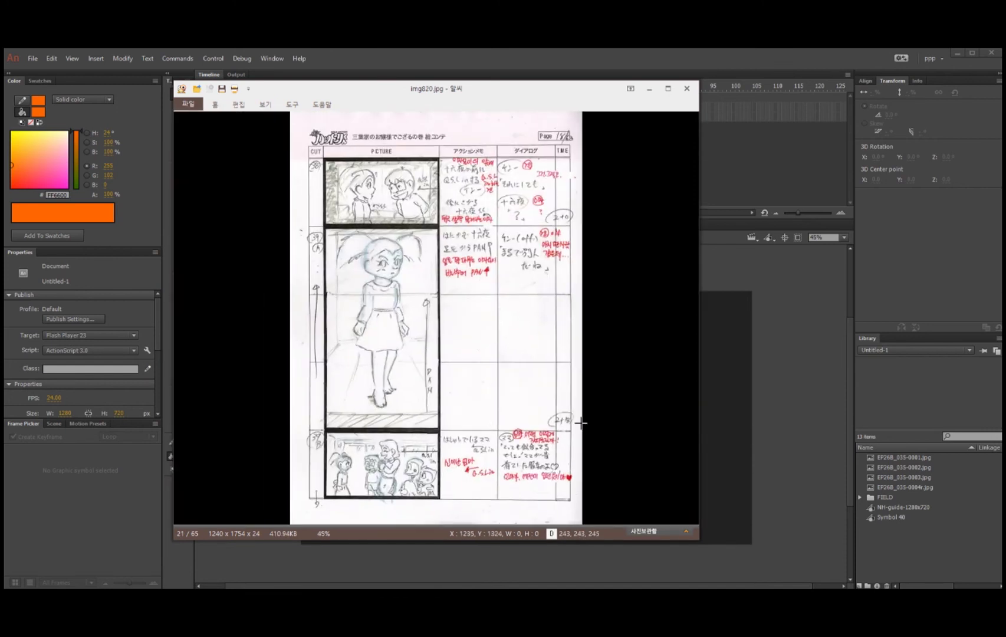
pyautogui.scroll(1, 581, 423)
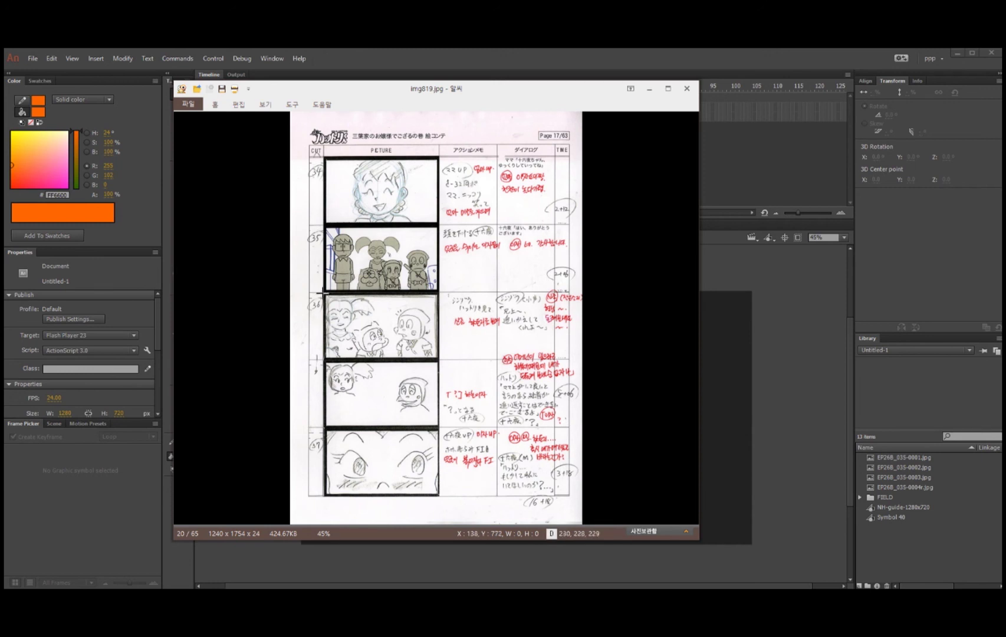
# Copy the first cut 36 panel from the storyboard page and return to Adobe Animate
pyautogui.moveTo(323, 291); pyautogui.dragTo(440, 428)
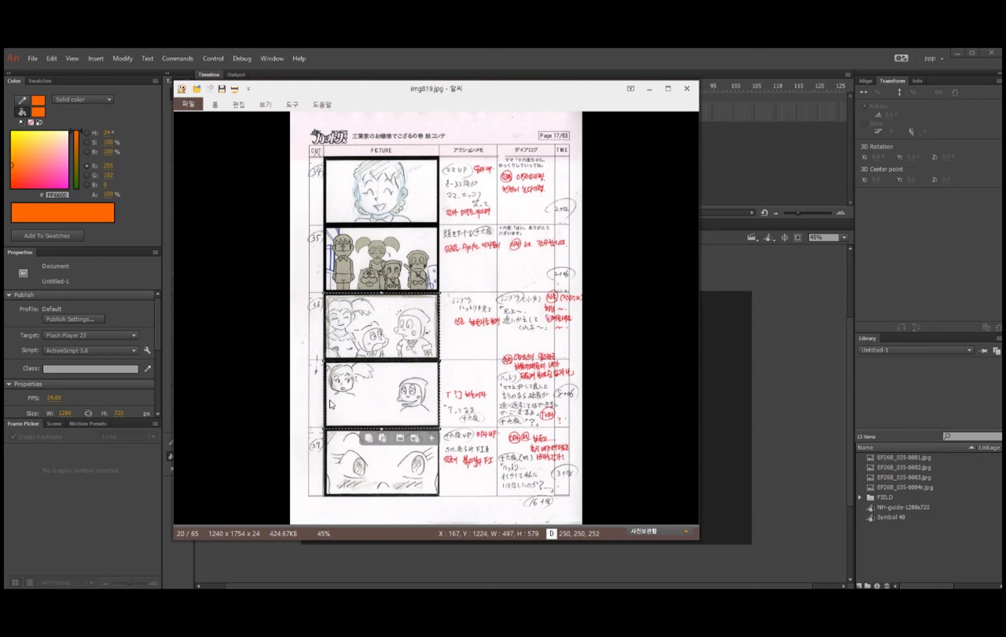
pyautogui.click(320, 294)
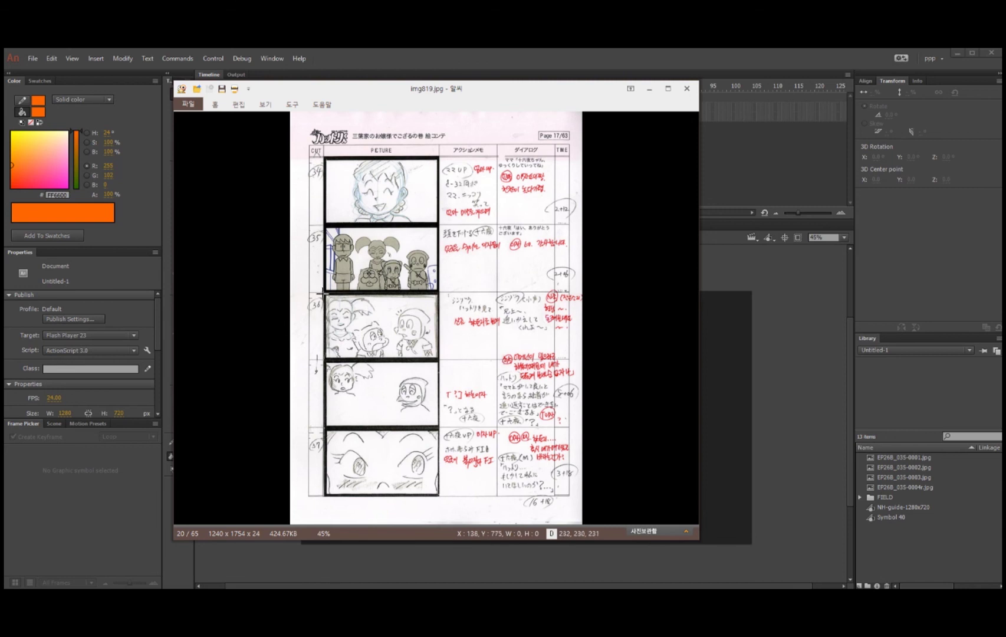
pyautogui.moveTo(323, 293); pyautogui.dragTo(437, 362)
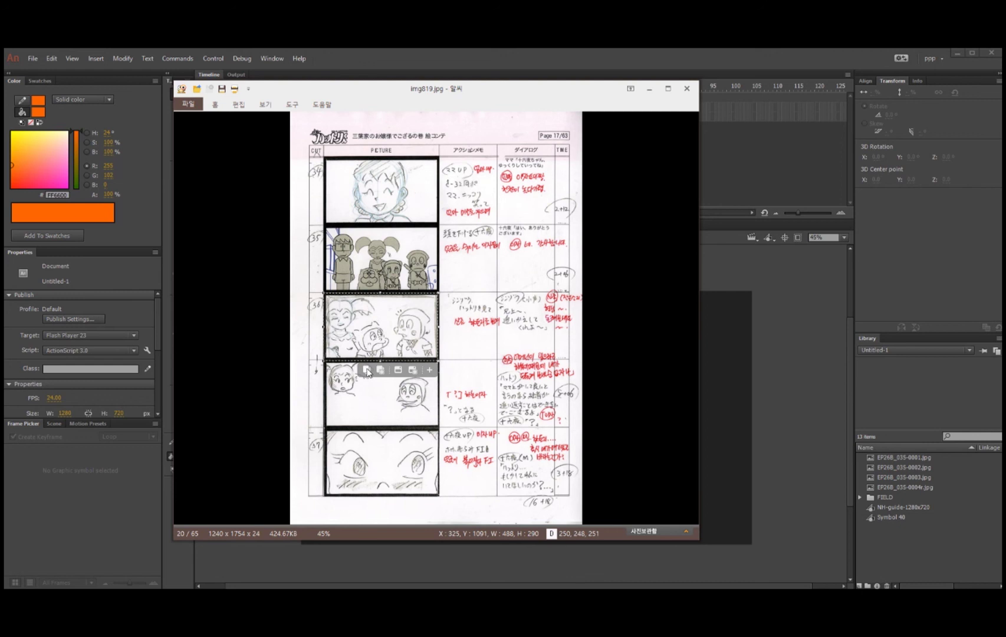
pyautogui.click(776, 192)
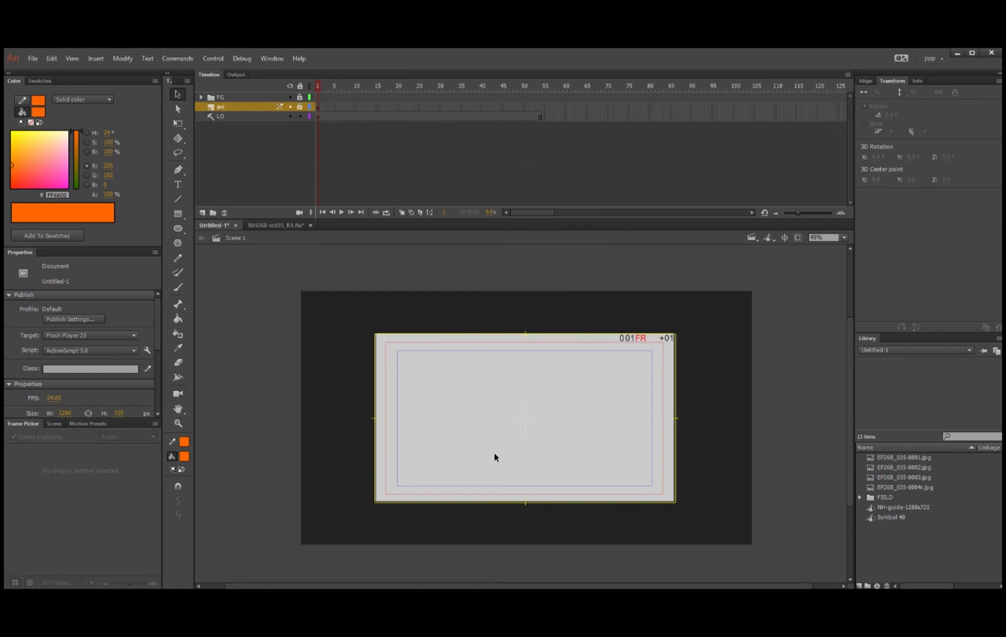
# Paste the copied storyboard panel into frame 1 of the LO layer
pyautogui.click(318, 116)
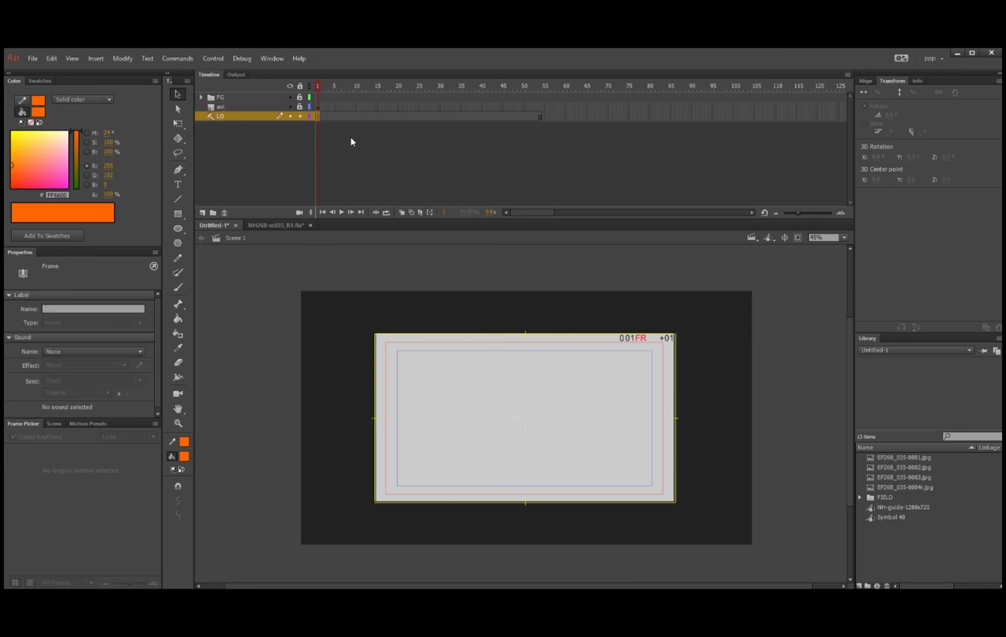
pyautogui.rightClick(318, 116)
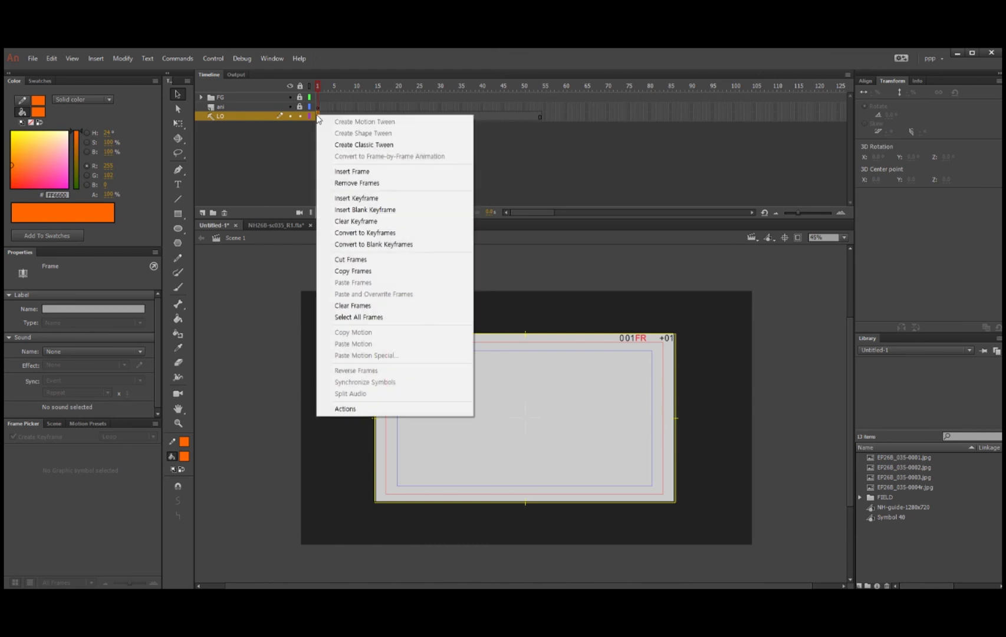
pyautogui.click(375, 261)
pyautogui.hotkey('ctrl', 'v')
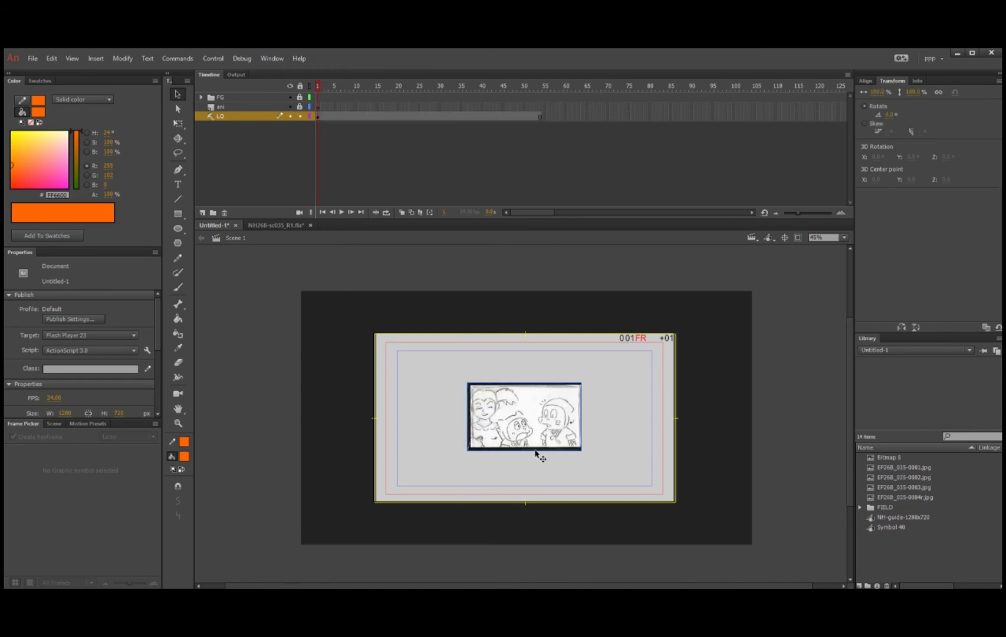
pyautogui.click(567, 429)
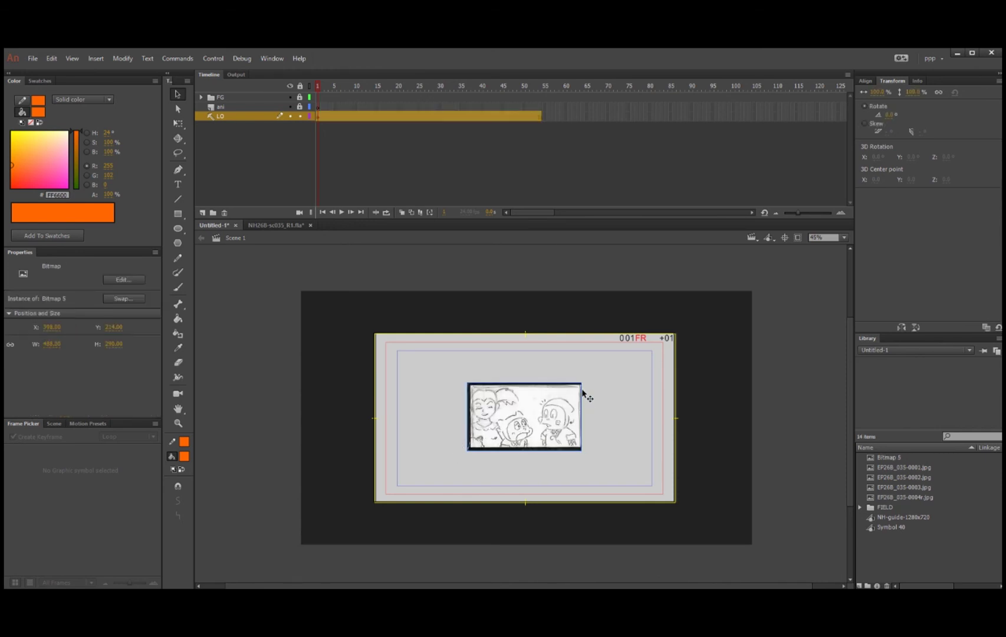
pyautogui.click(319, 116)
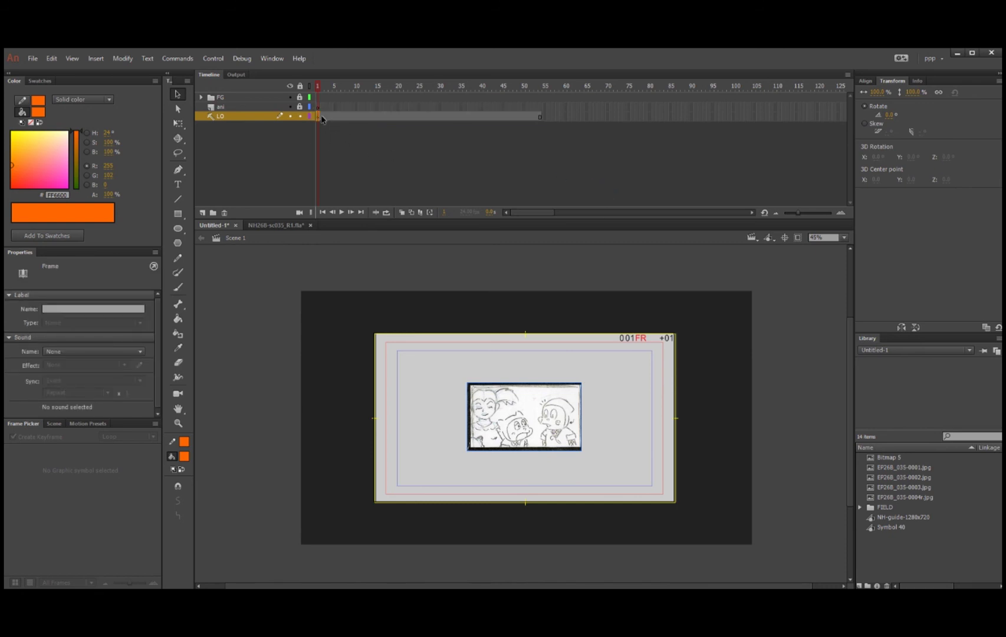
# Rename the LO layer as sb
pyautogui.doubleClick(227, 117)
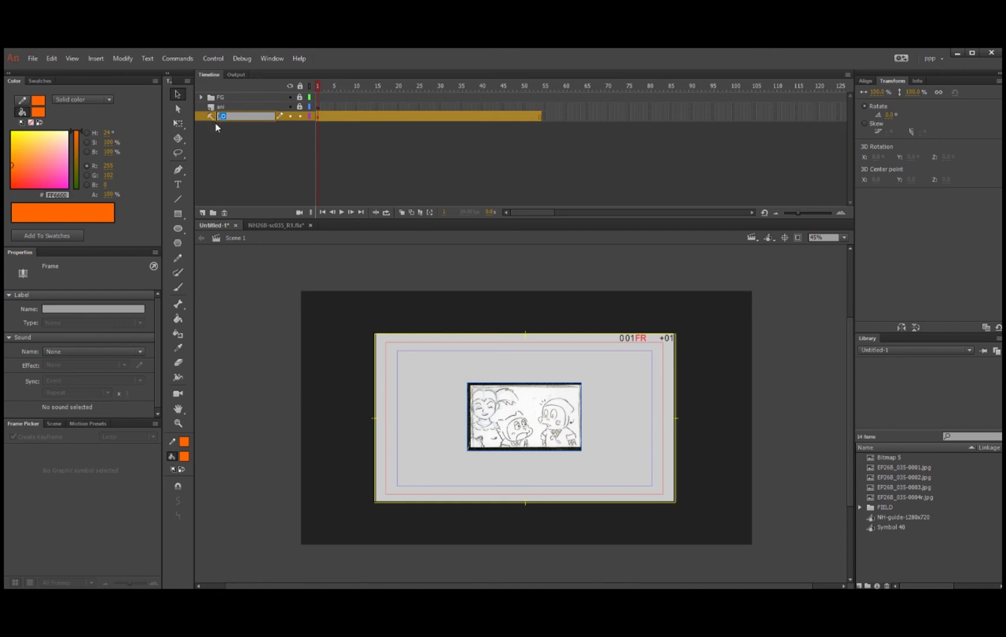
pyautogui.write('d')
pyautogui.write('b')
pyautogui.click(234, 139)
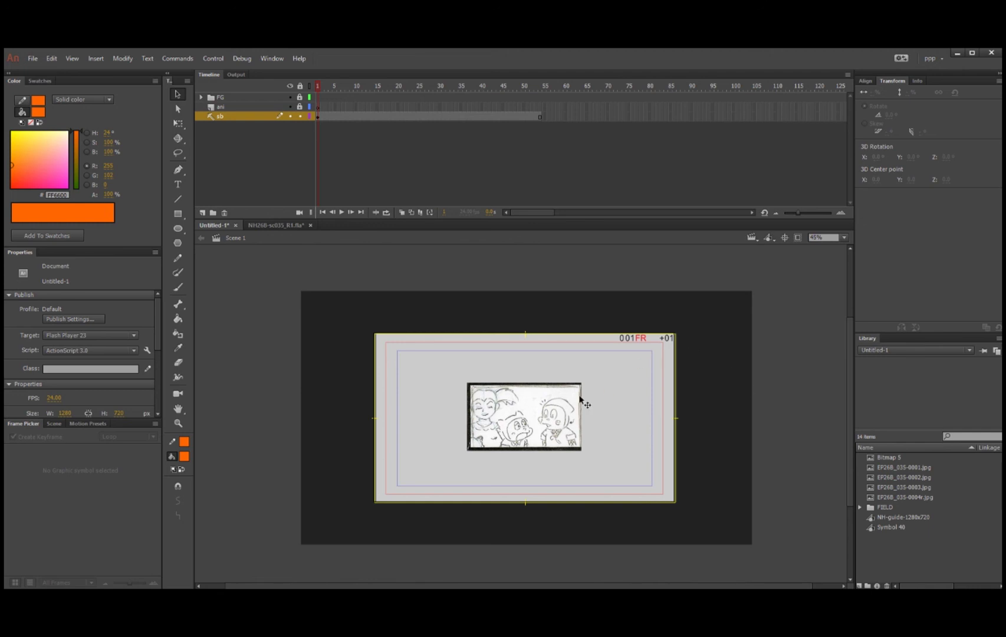
# Select the pasted storyboard panel with the Free Transform tool, then deselect it without resizing
pyautogui.click(570, 414)
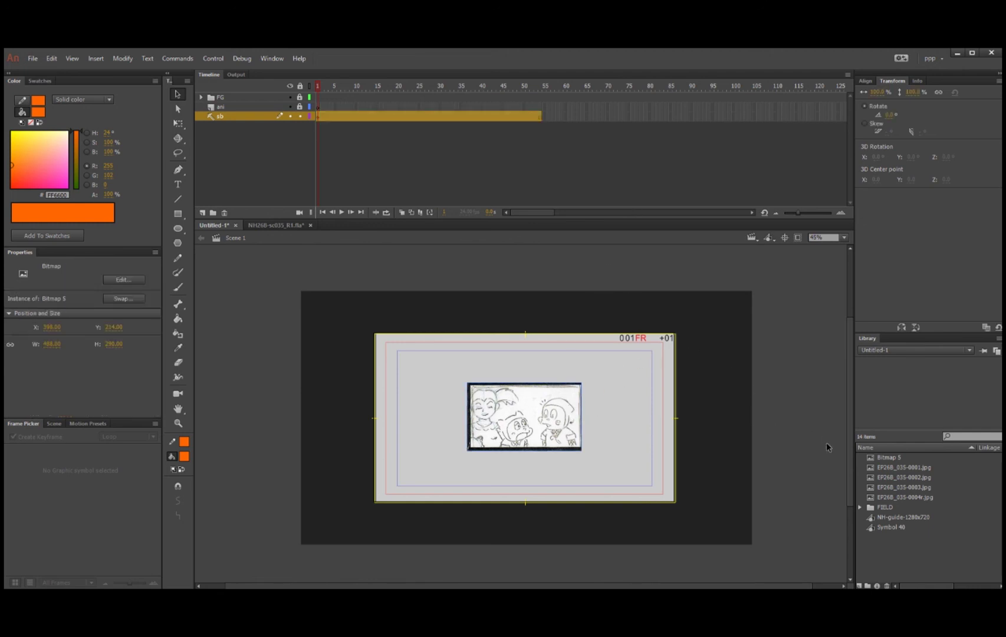
pyautogui.scroll(-2, 820, 448)
pyautogui.hscroll(1, 819, 448)
pyautogui.press('q')
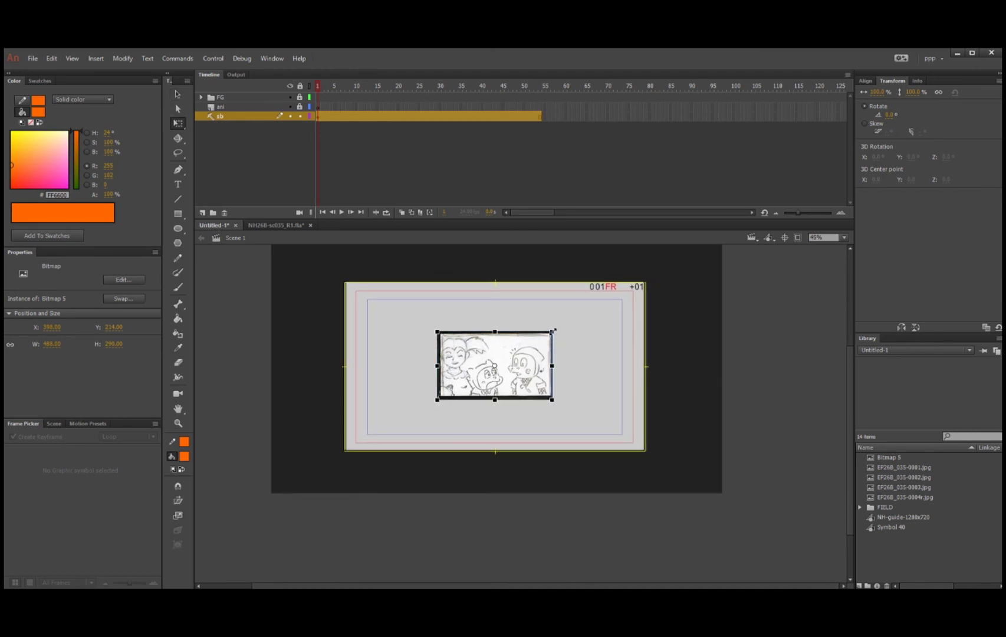
pyautogui.click(515, 519)
pyautogui.click(523, 398)
pyautogui.click(328, 131)
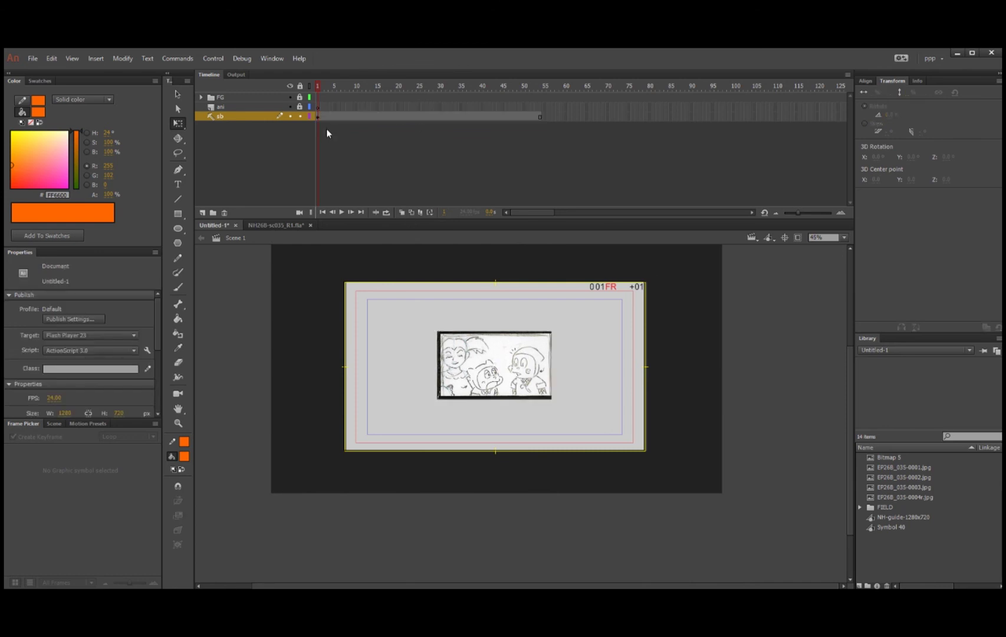
# Insert a blank keyframe at frame 10 of the sb layer
pyautogui.click(317, 117)
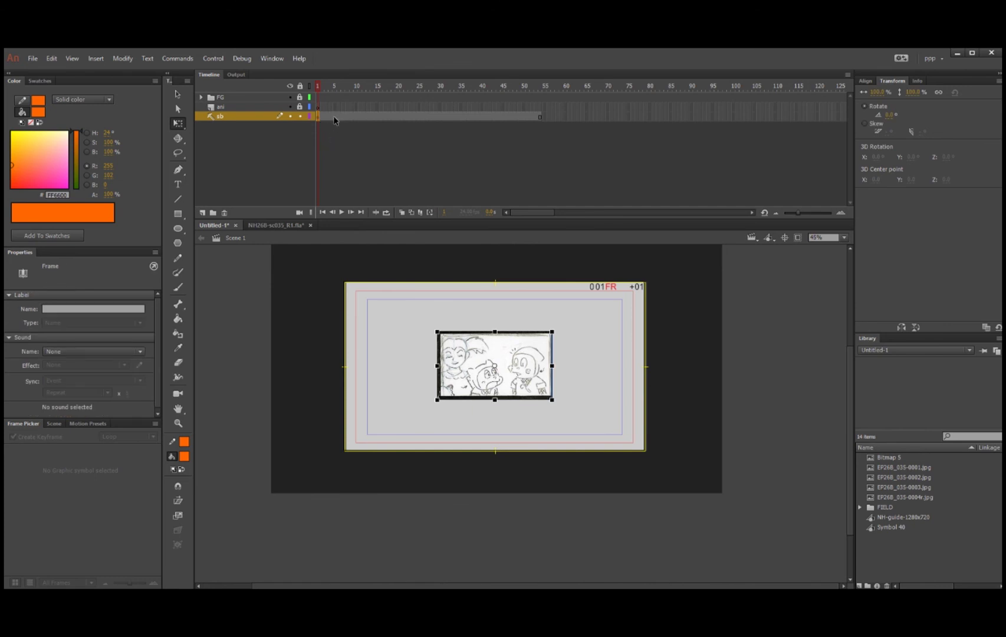
pyautogui.click(334, 120)
pyautogui.click(356, 118)
pyautogui.press('F7')
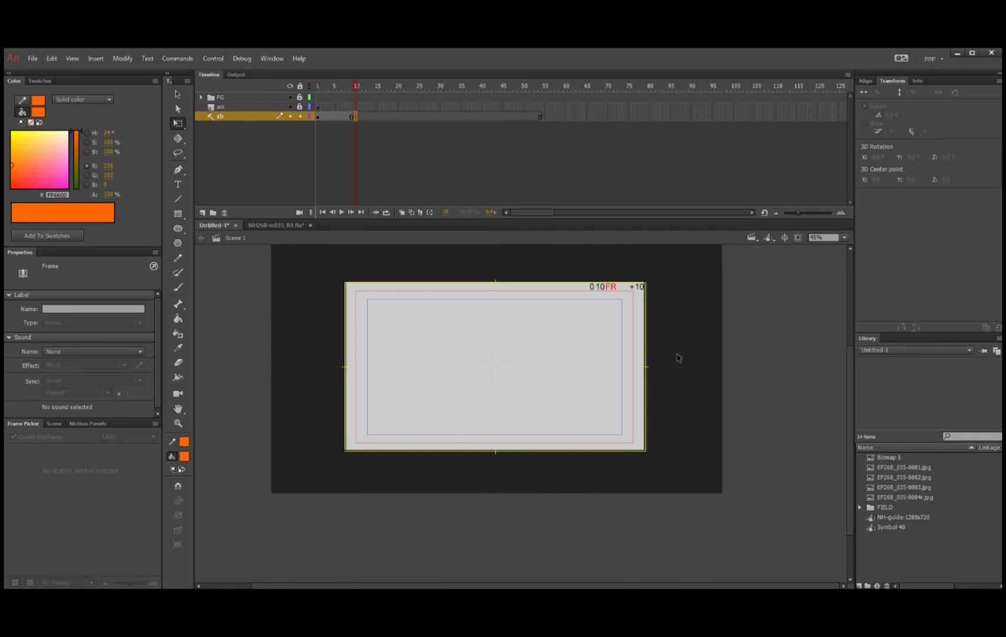
# Copy cut 36's second panel from the img819.jpg storyboard page and paste it into frame 10 of the sb layer
pyautogui.moveTo(664, 592)
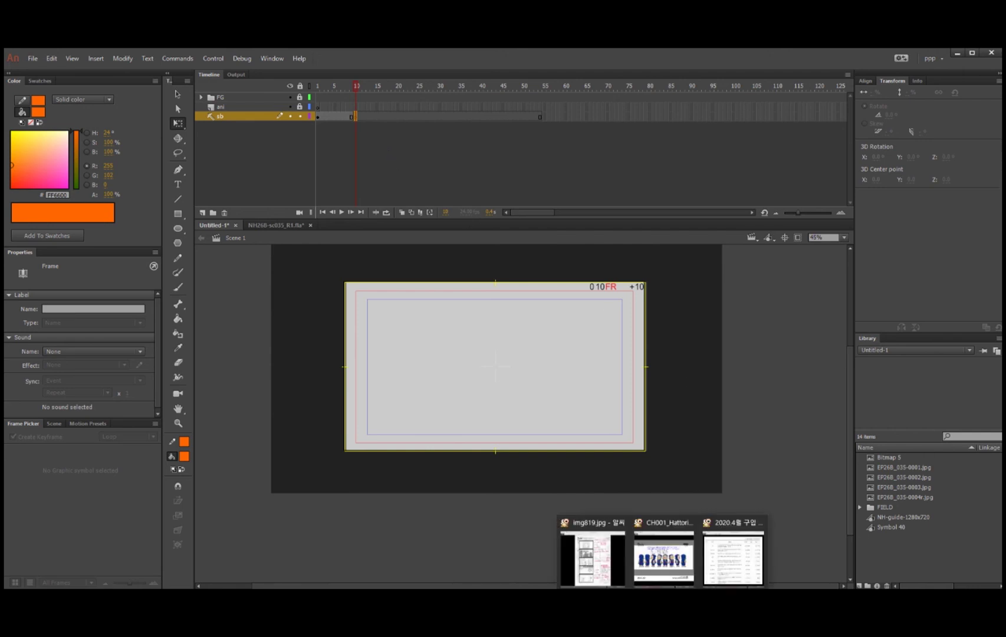
pyautogui.click(603, 566)
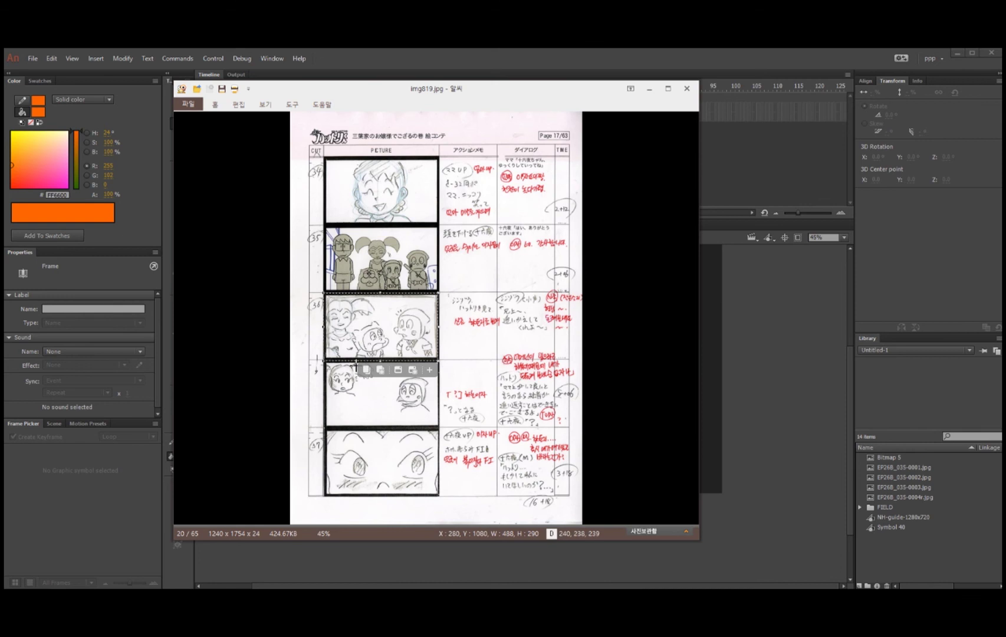
pyautogui.click(349, 390)
pyautogui.moveTo(324, 361); pyautogui.dragTo(441, 430)
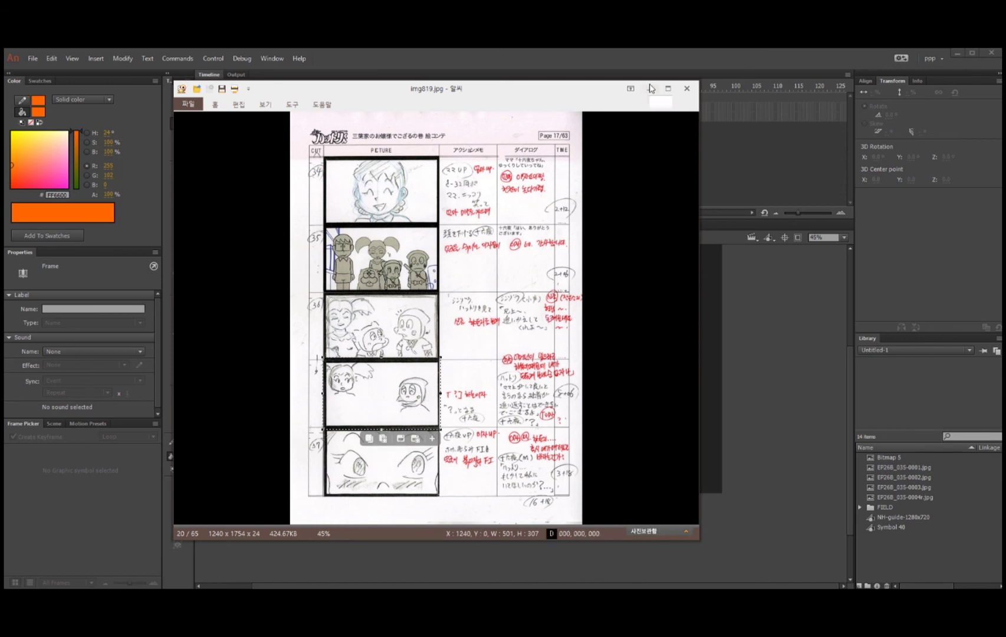
pyautogui.click(687, 88)
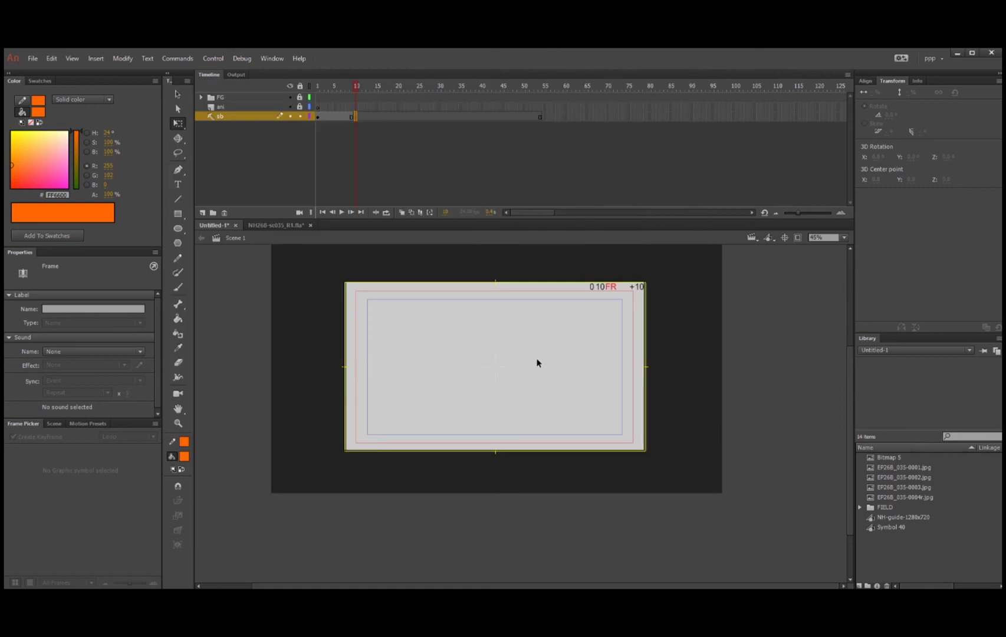
pyautogui.click(538, 362)
pyautogui.hotkey('ctrl', 'v')
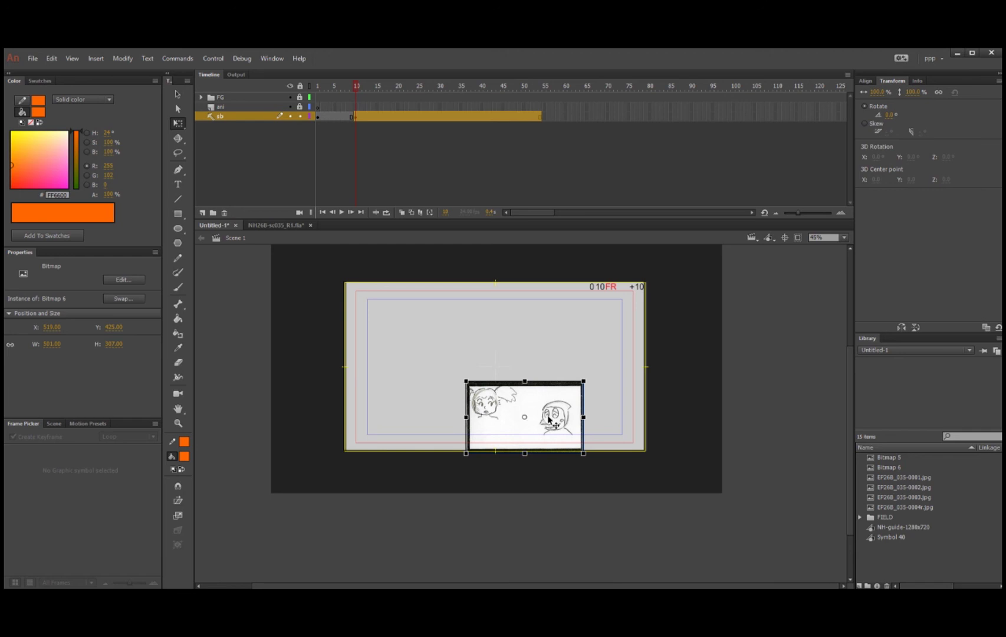
# Centre the storyboard panel at frame 10 of the sb layer horizontally and vertically on the stage
pyautogui.moveTo(357, 89)
pyautogui.mouseDown()
pyautogui.moveTo(323, 104)
pyautogui.moveTo(377, 99)
pyautogui.moveTo(311, 117)
pyautogui.mouseUp()
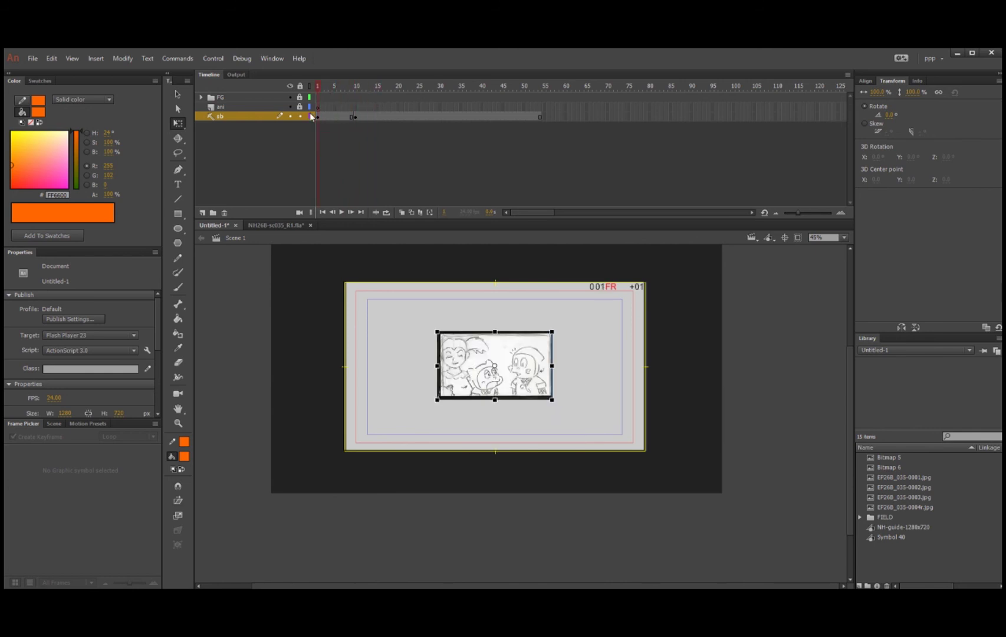
pyautogui.click(320, 115)
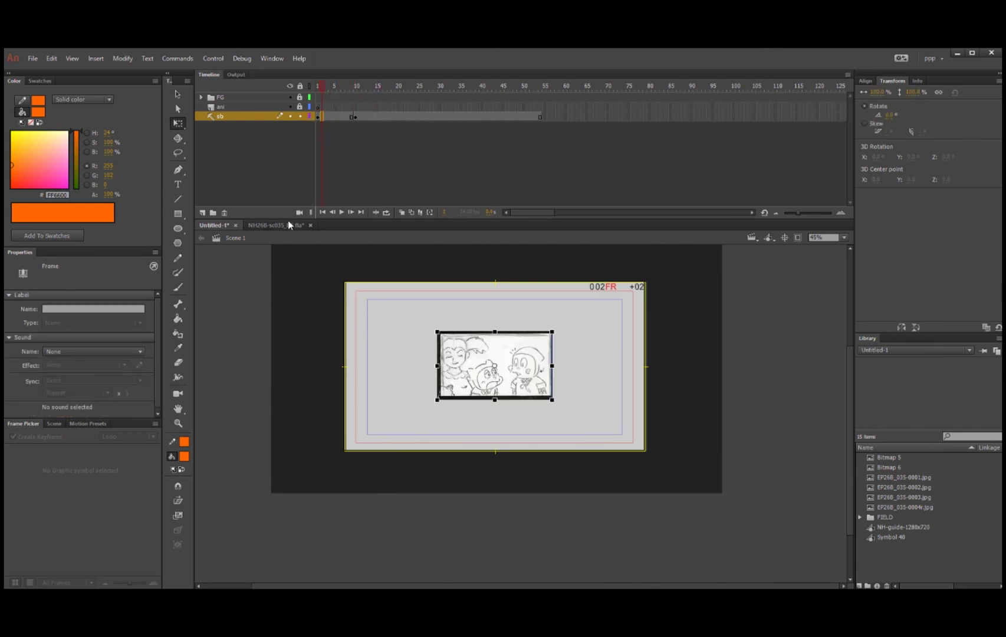
pyautogui.click(359, 116)
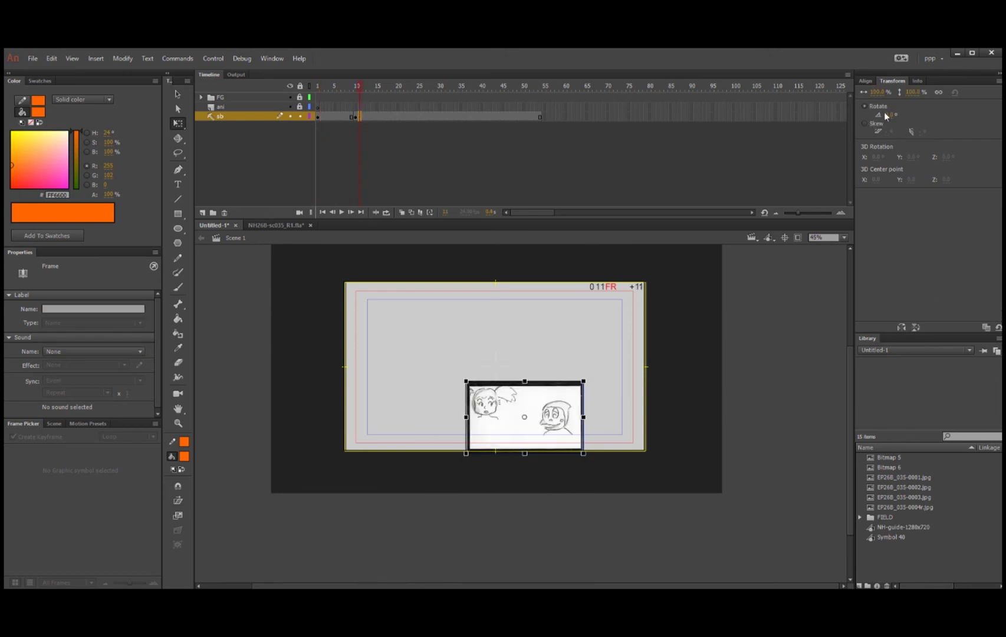
pyautogui.click(865, 82)
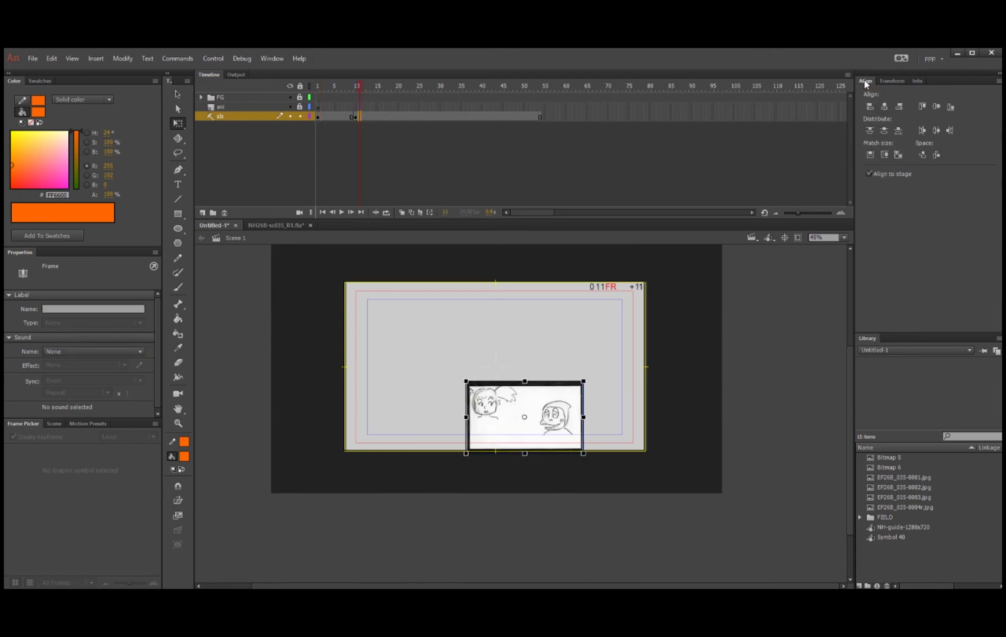
pyautogui.click(884, 108)
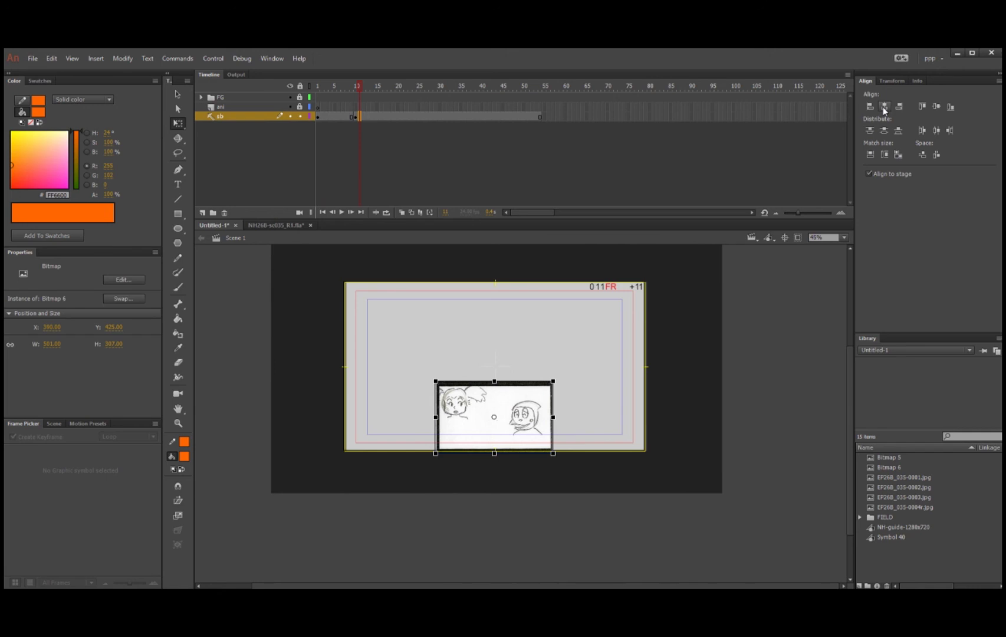
pyautogui.click(884, 131)
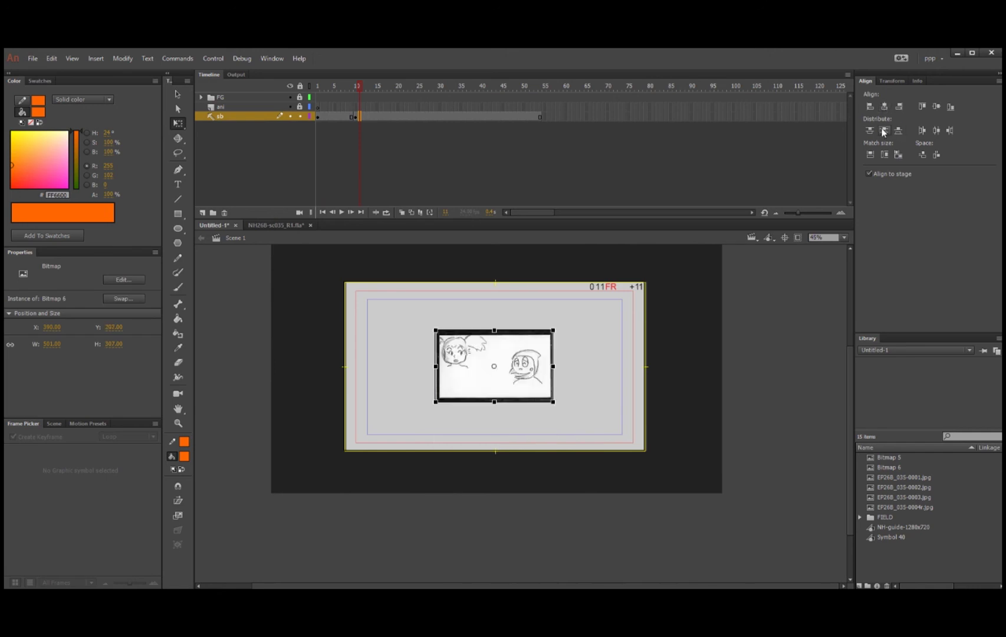
# Enlarge the frame 1 storyboard panel to about 1334 px wide and shift it so its drawing fills the stage
pyautogui.moveTo(354, 89); pyautogui.dragTo(281, 100)
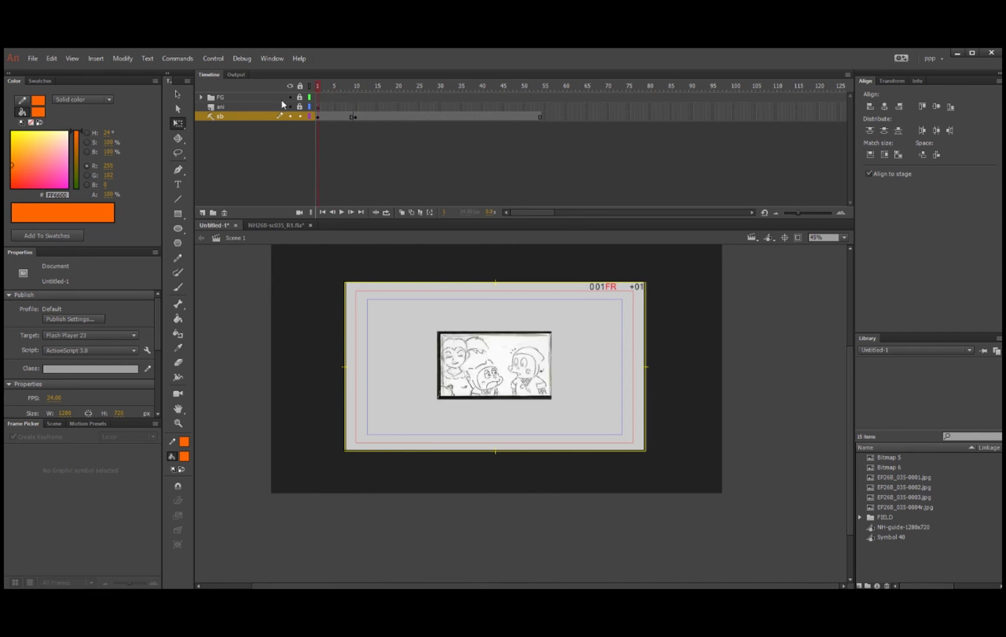
pyautogui.click(317, 116)
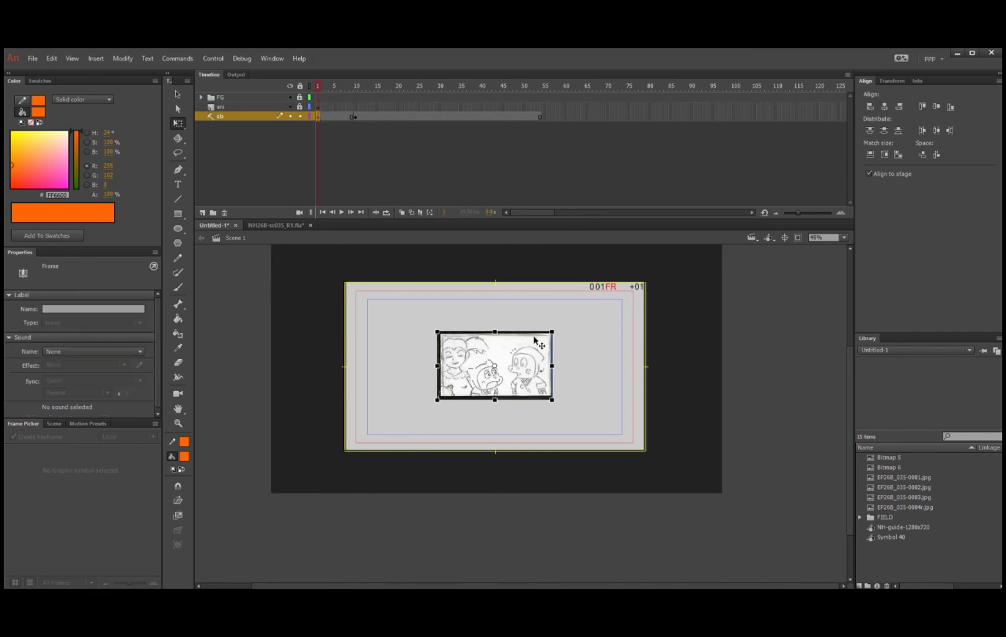
pyautogui.moveTo(553, 332); pyautogui.dragTo(715, 274)
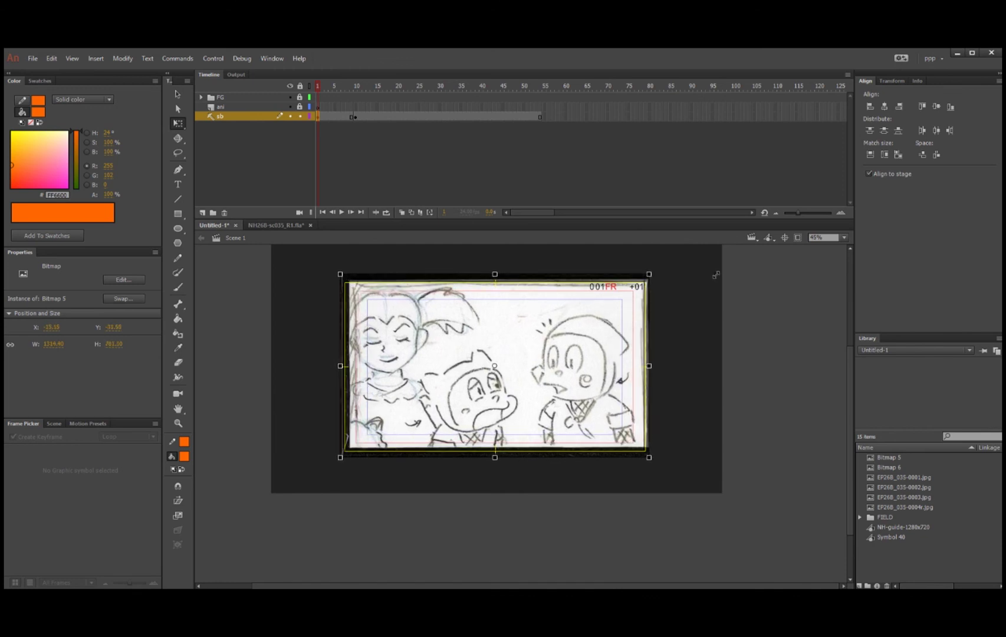
pyautogui.moveTo(619, 318); pyautogui.dragTo(614, 320)
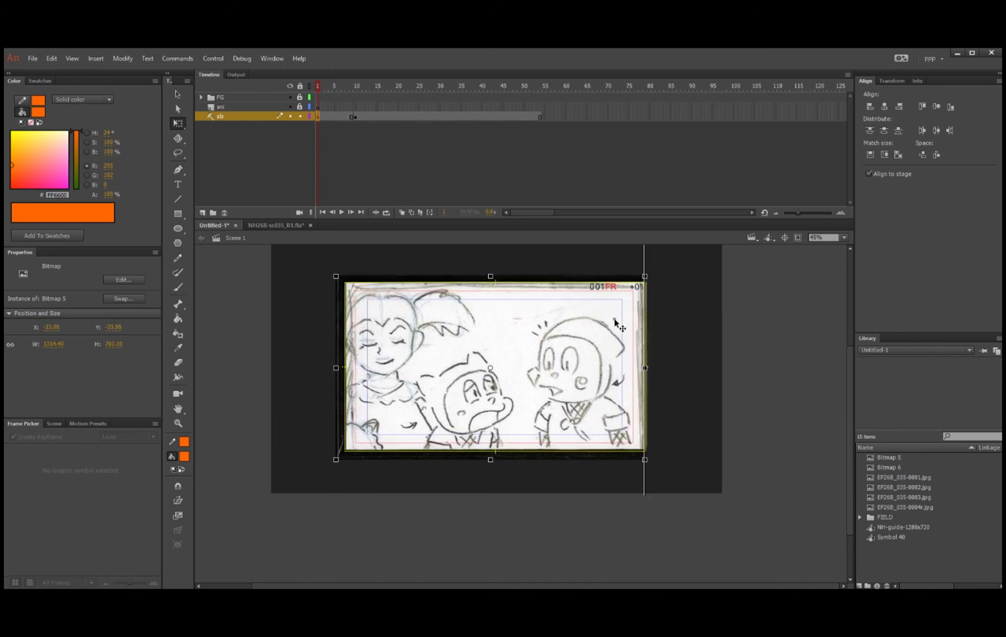
# Enlarge the frame 10 storyboard panel to about 1353 px wide to cover the stage, then return to frame 1
pyautogui.click(357, 117)
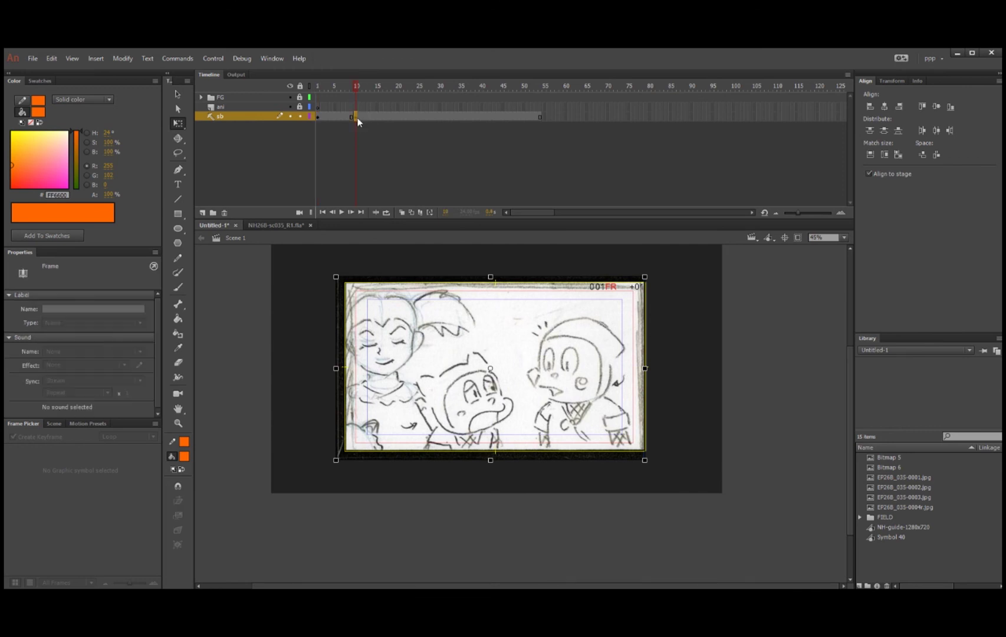
pyautogui.moveTo(614, 305); pyautogui.dragTo(690, 268)
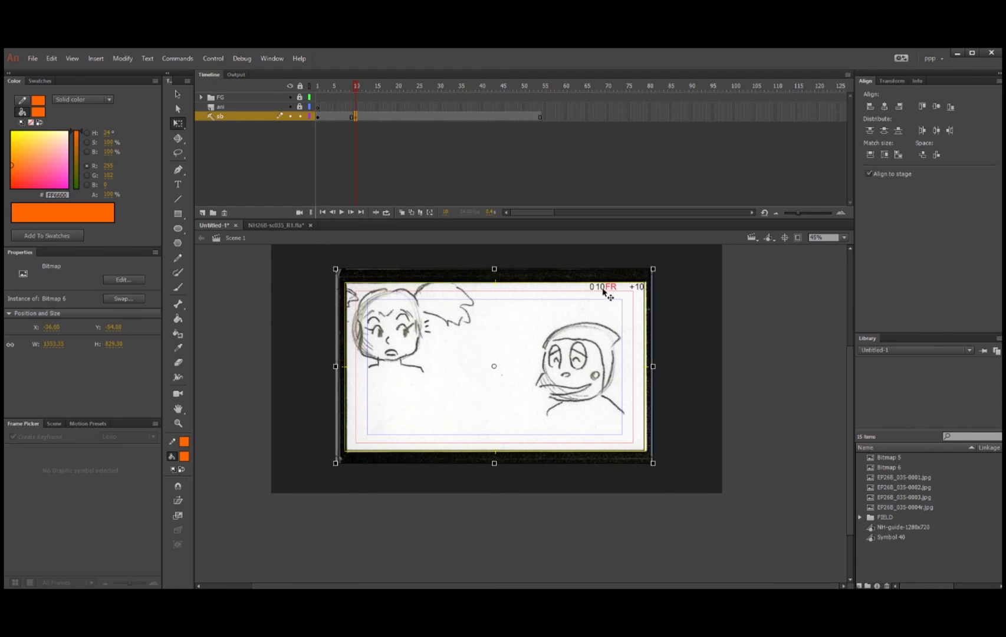
pyautogui.click(347, 92)
pyautogui.moveTo(346, 92)
pyautogui.mouseDown()
pyautogui.moveTo(321, 101)
pyautogui.moveTo(363, 92)
pyautogui.moveTo(302, 116)
pyautogui.mouseUp()
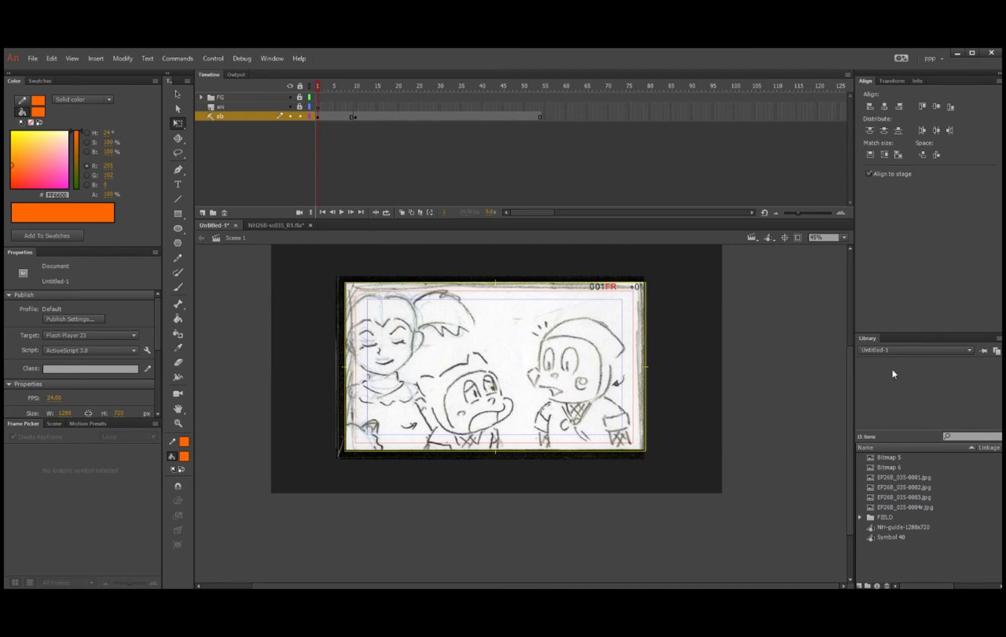
# Check the running time written for cut 36 on the img819.jpg storyboard page
pyautogui.moveTo(664, 590)
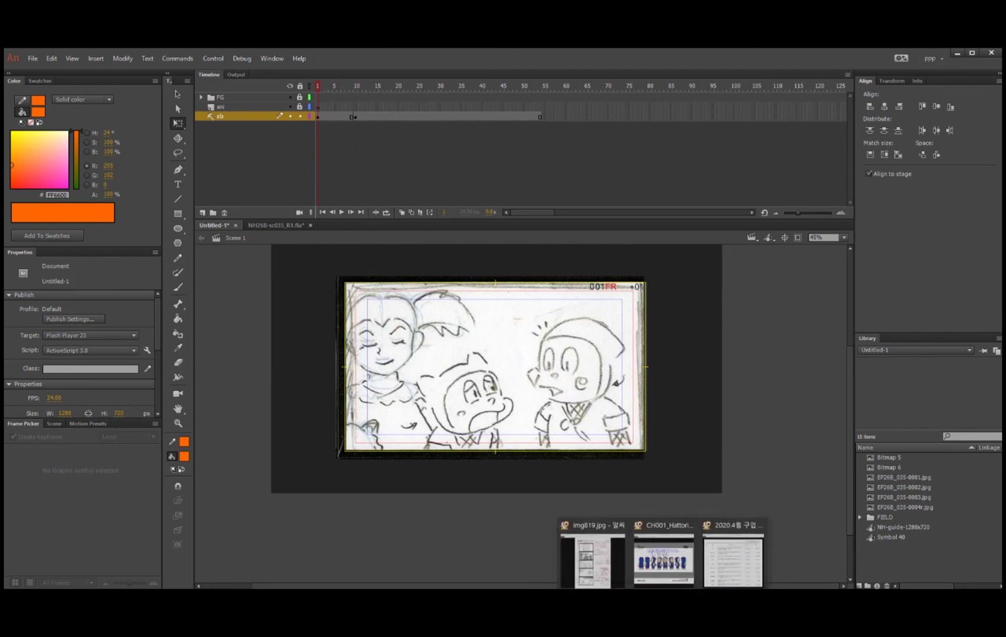
pyautogui.click(601, 571)
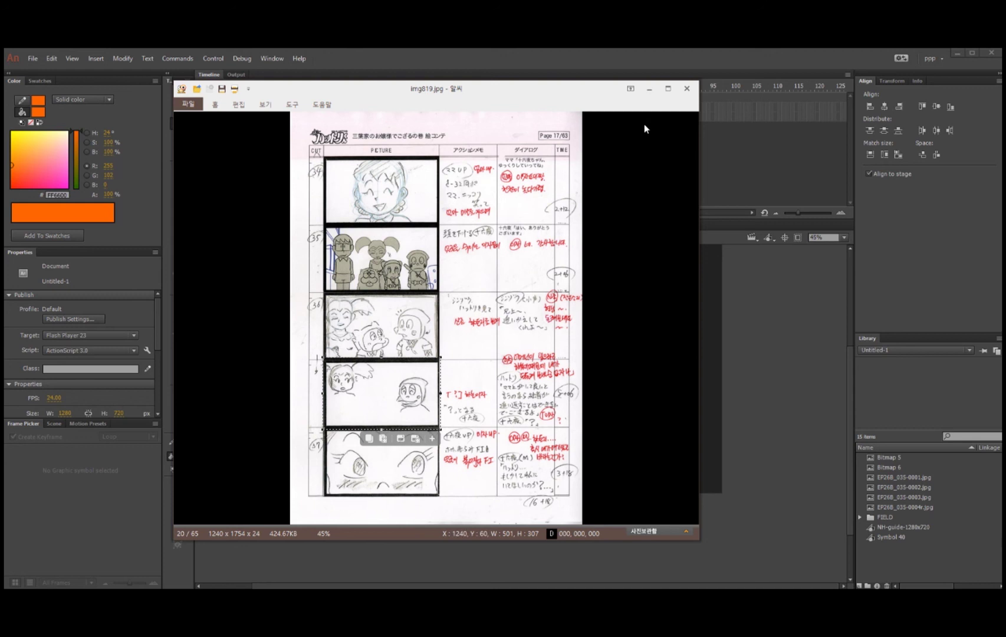
pyautogui.click(649, 90)
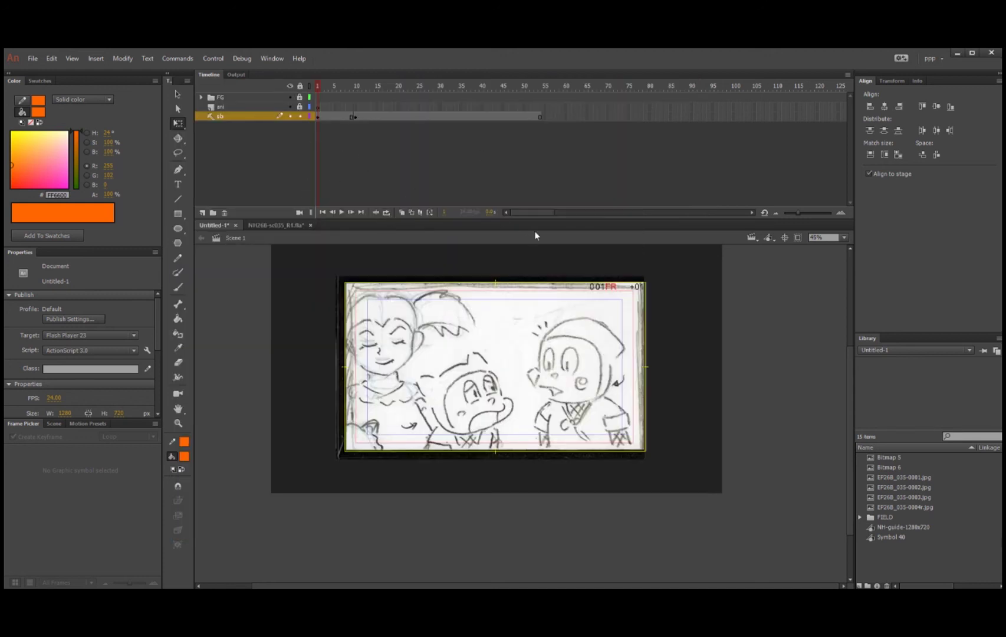
# Calculate the cut's frame count in the calculator as 24 × 8 + 6
pyautogui.moveTo(540, 213); pyautogui.dragTo(593, 219)
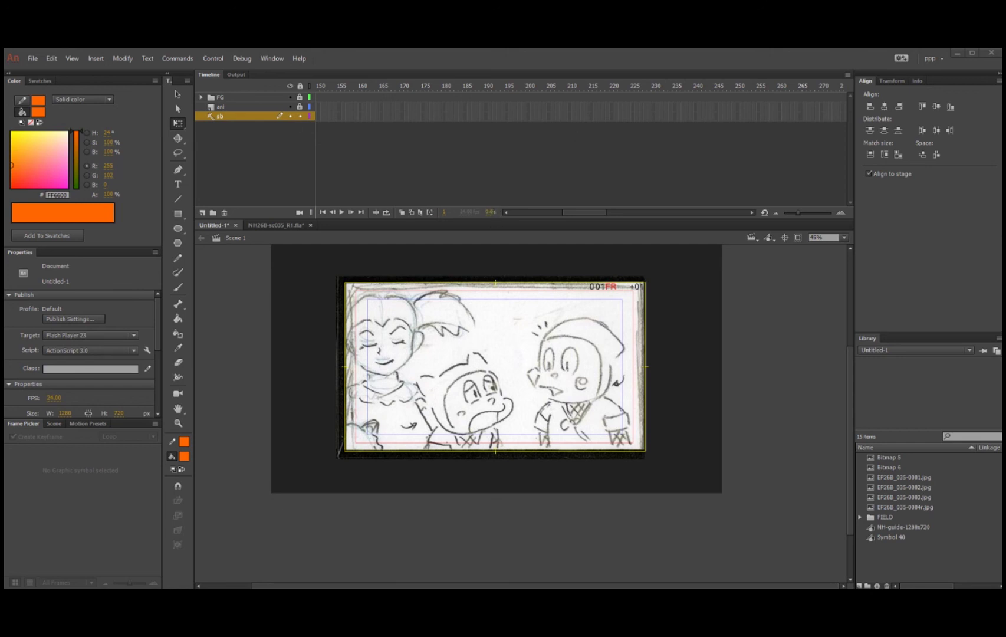
pyautogui.moveTo(175, 341); pyautogui.dragTo(391, 163)
pyautogui.click(384, 379)
pyautogui.click(344, 352)
pyautogui.click(466, 329)
pyautogui.click(395, 335)
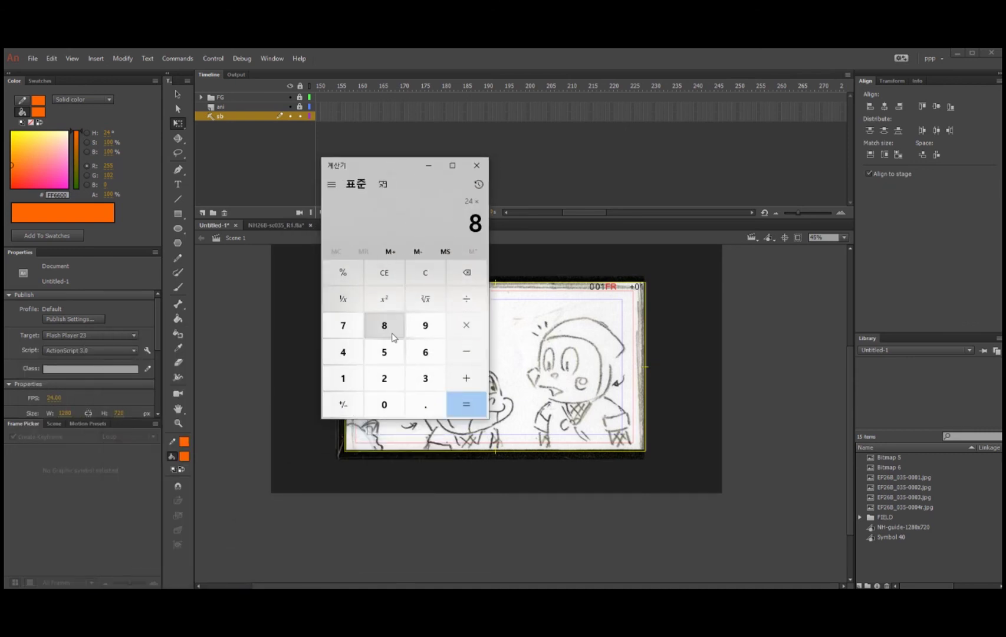
pyautogui.click(466, 379)
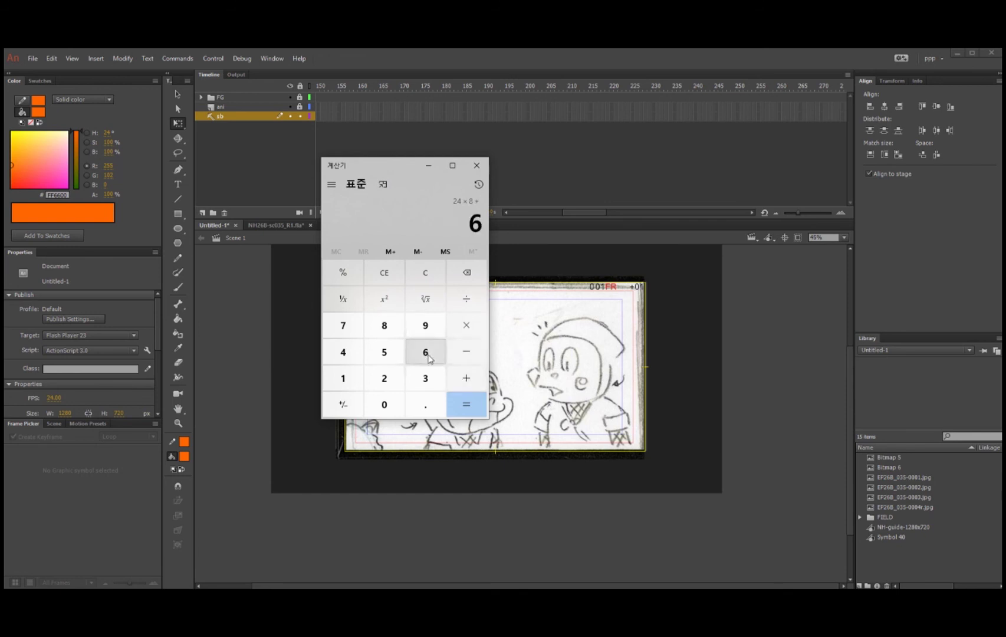
pyautogui.click(424, 352)
pyautogui.click(466, 404)
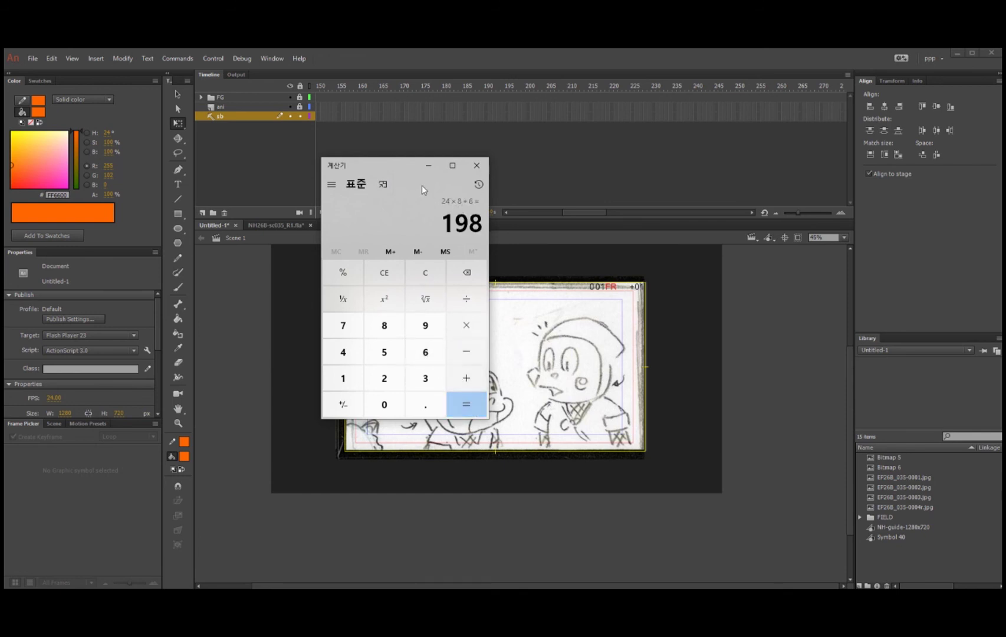
pyautogui.click(428, 166)
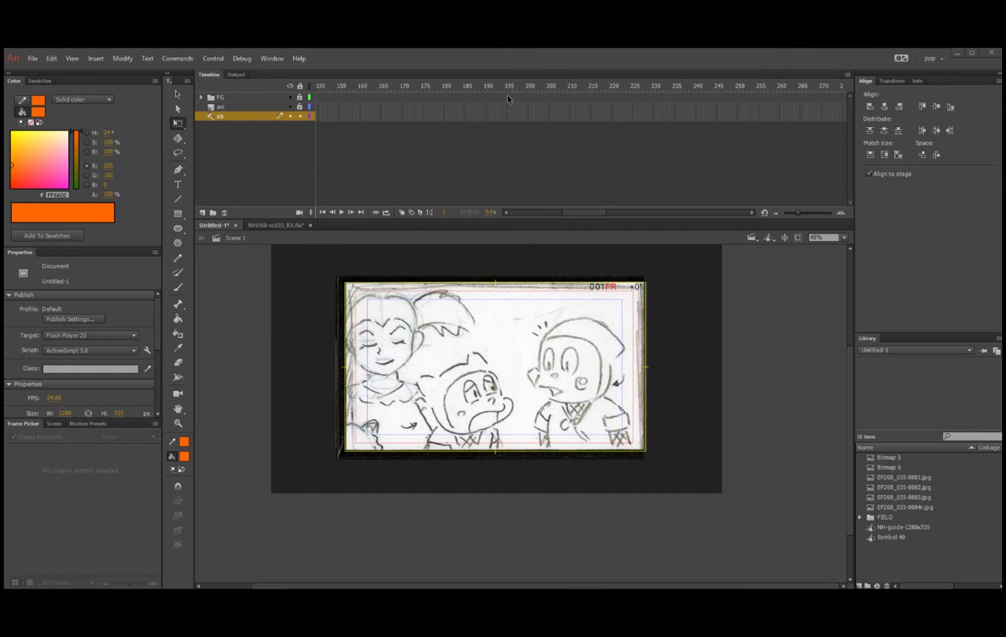
# Expand the FG folder and extend every layer from Counter Frame down to sb to frame 198
pyautogui.hscroll(-5, 520, 84)
pyautogui.click(521, 86)
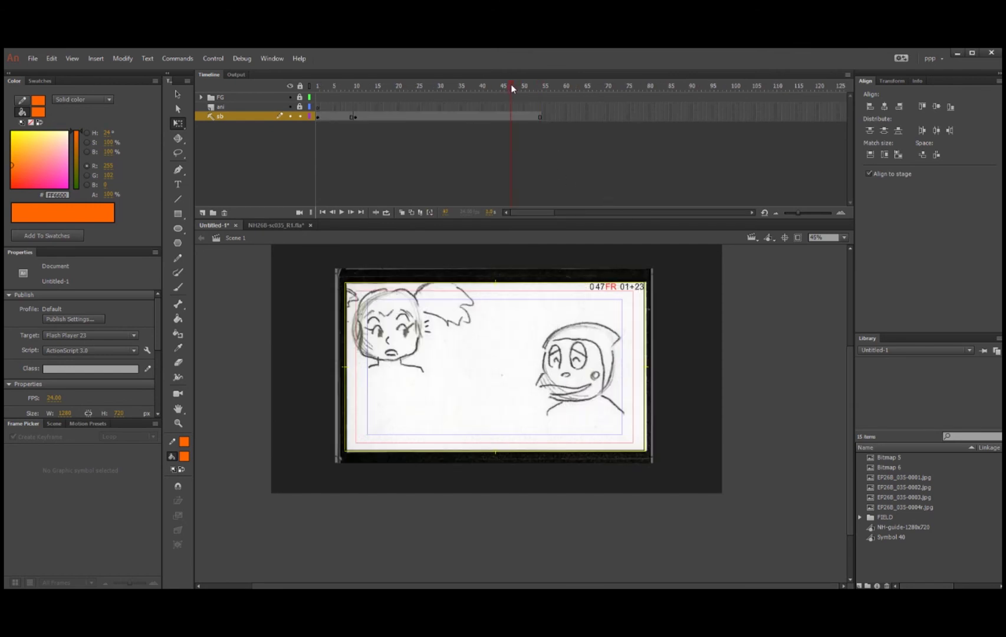
pyautogui.moveTo(536, 211); pyautogui.dragTo(566, 209)
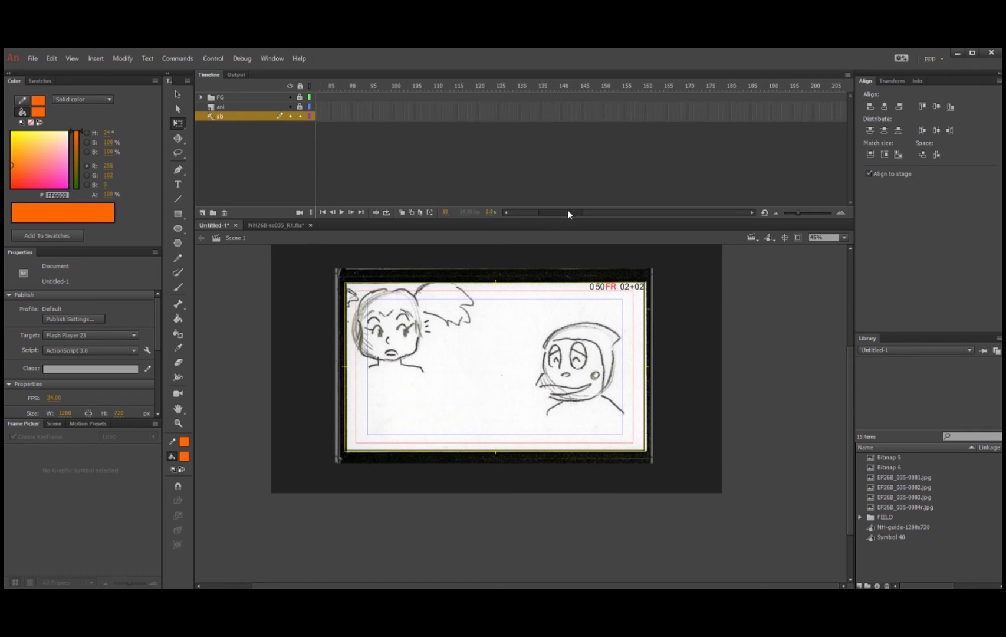
pyautogui.press('Return')
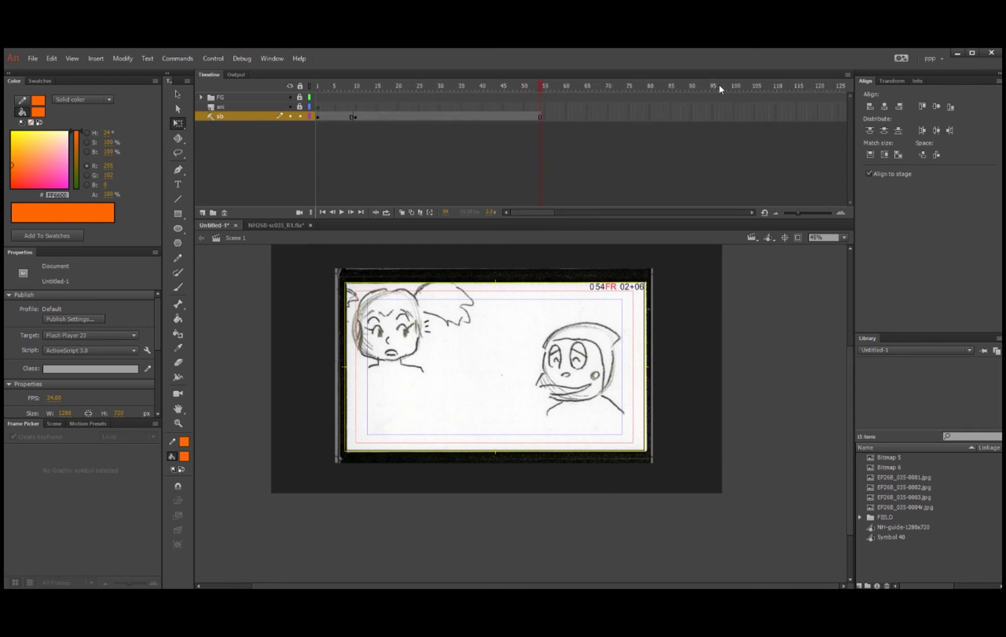
pyautogui.hscroll(3, 730, 84)
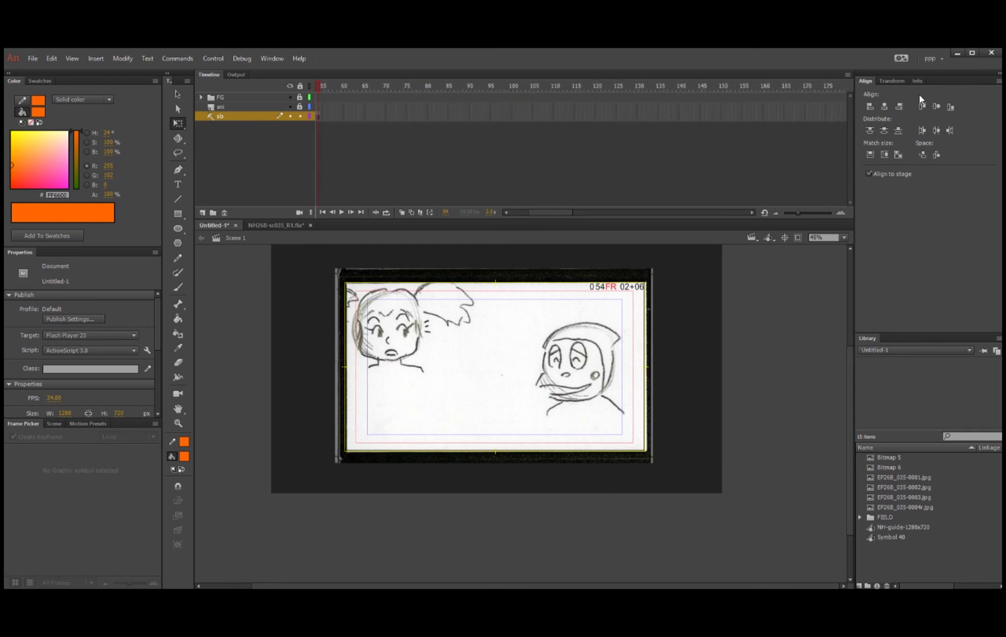
pyautogui.moveTo(553, 211); pyautogui.dragTo(585, 211)
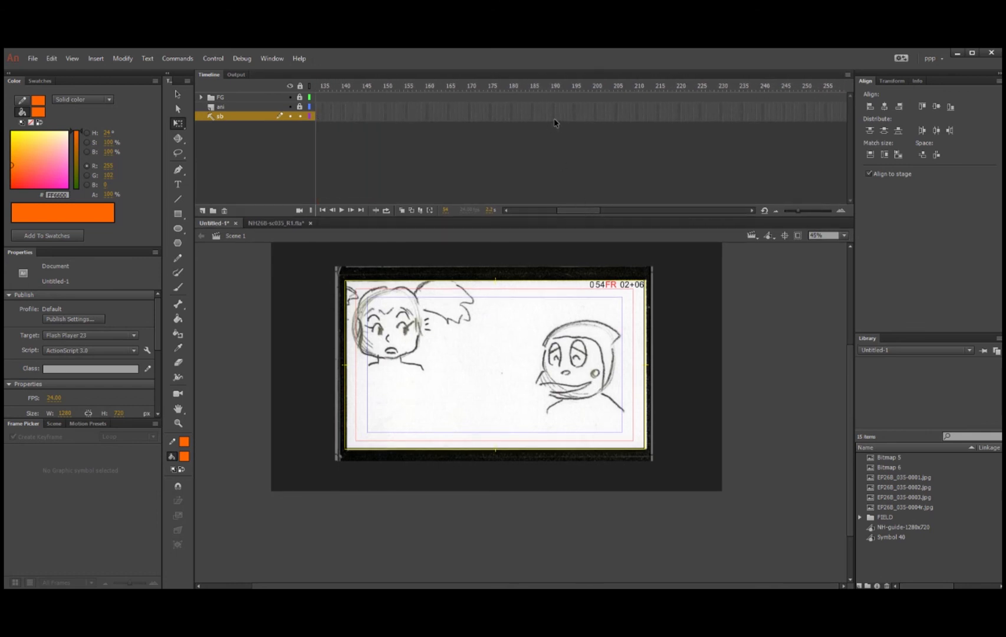
pyautogui.click(587, 117)
pyautogui.click(201, 98)
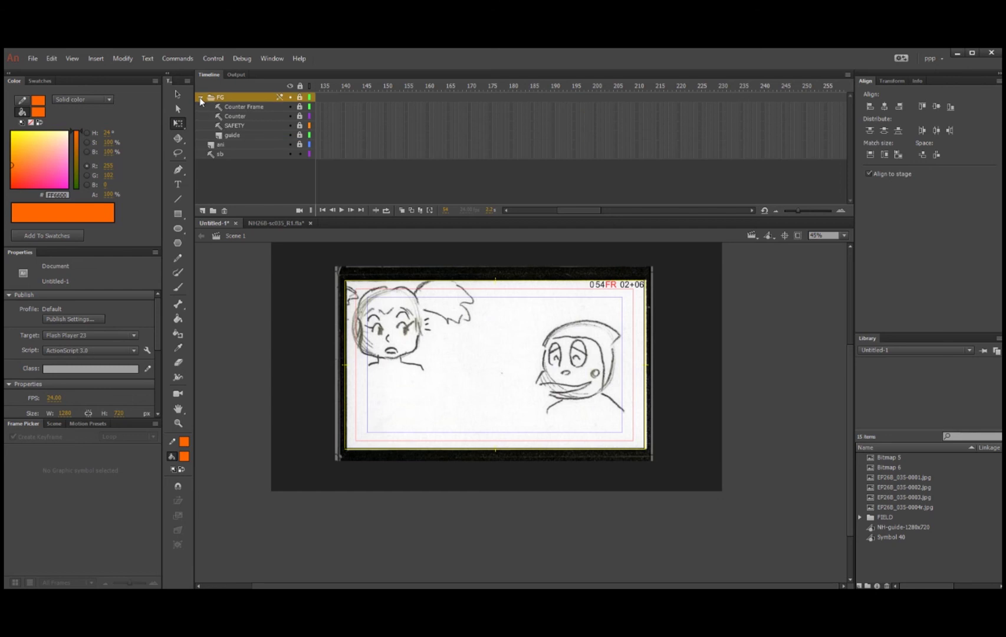
pyautogui.click(586, 106)
pyautogui.keyDown('shift'); pyautogui.click(586, 156); pyautogui.keyUp('shift')
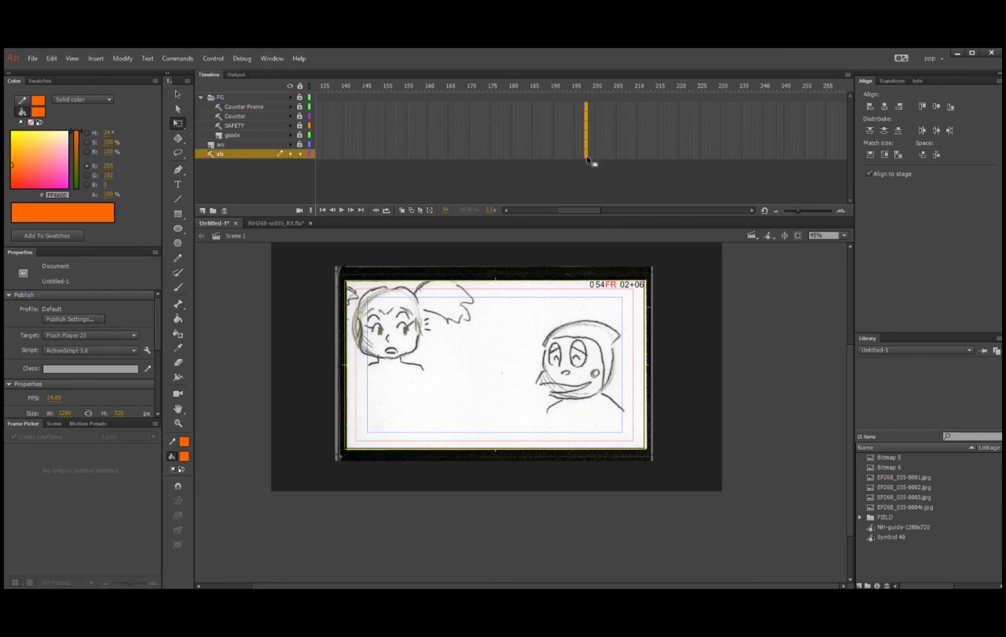
pyautogui.click(591, 174)
pyautogui.keyDown('shift'); pyautogui.click(586, 108); pyautogui.keyUp('shift')
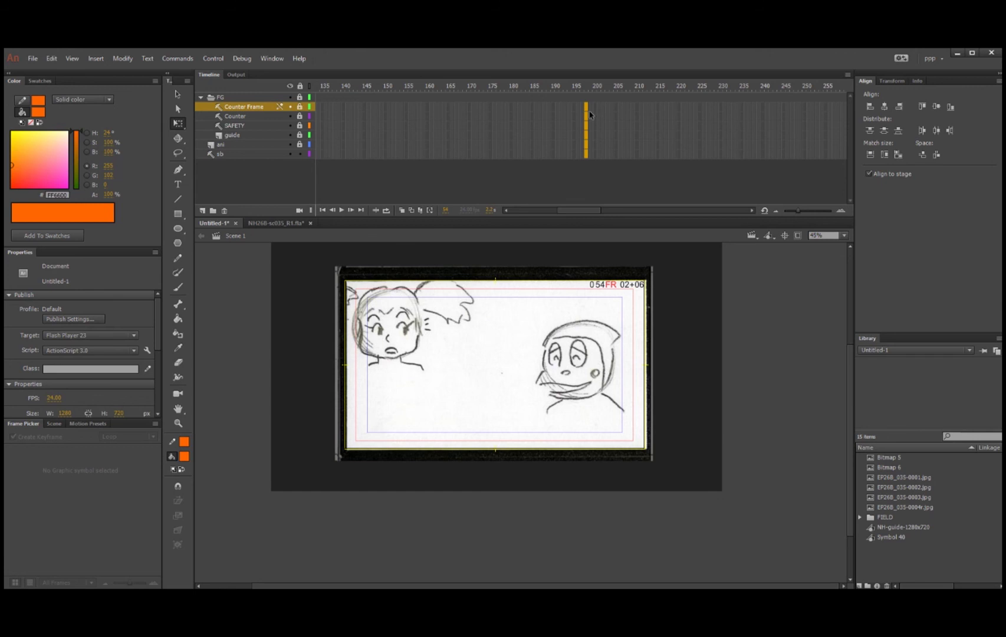
pyautogui.hotkey('ctrl', 'alt', 'a')
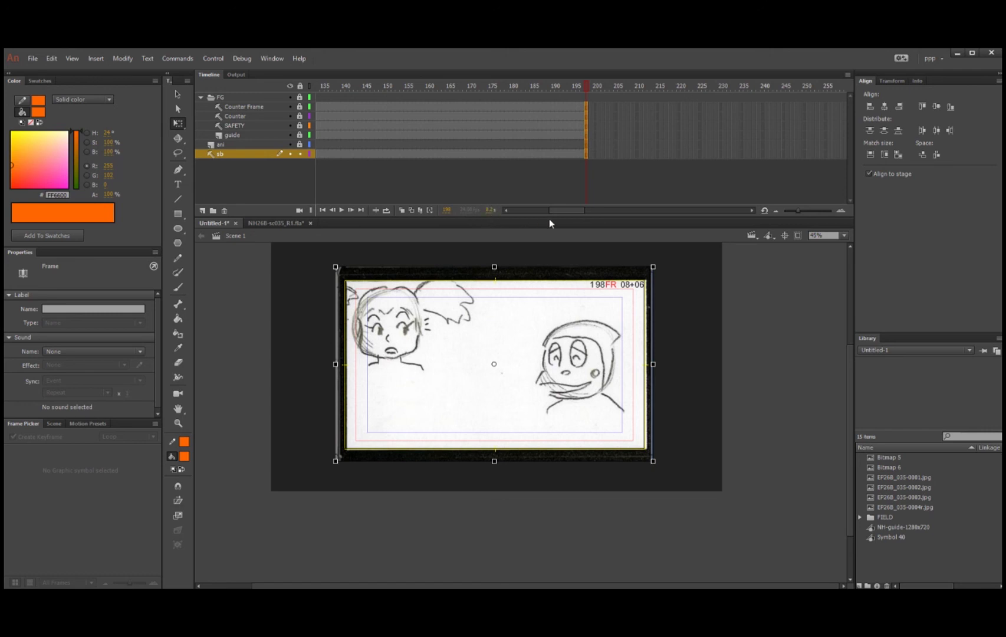
# Examine cut 36's panels, action notes and dialogue on the img819.jpg storyboard page to judge when the second panel should start
pyautogui.moveTo(575, 211); pyautogui.dragTo(512, 218)
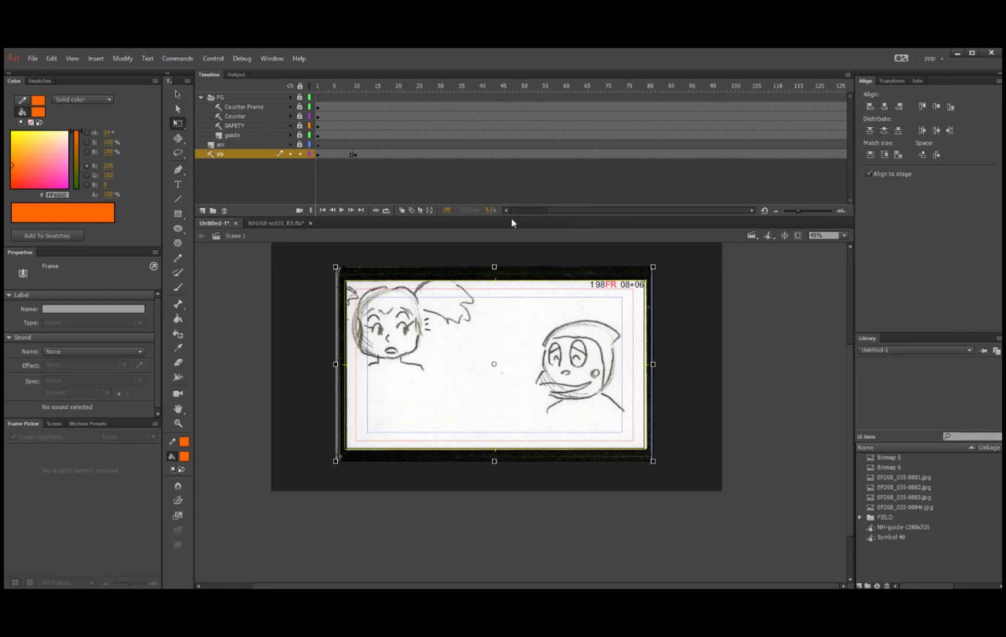
pyautogui.click(318, 155)
pyautogui.click(359, 155)
pyautogui.click(667, 600)
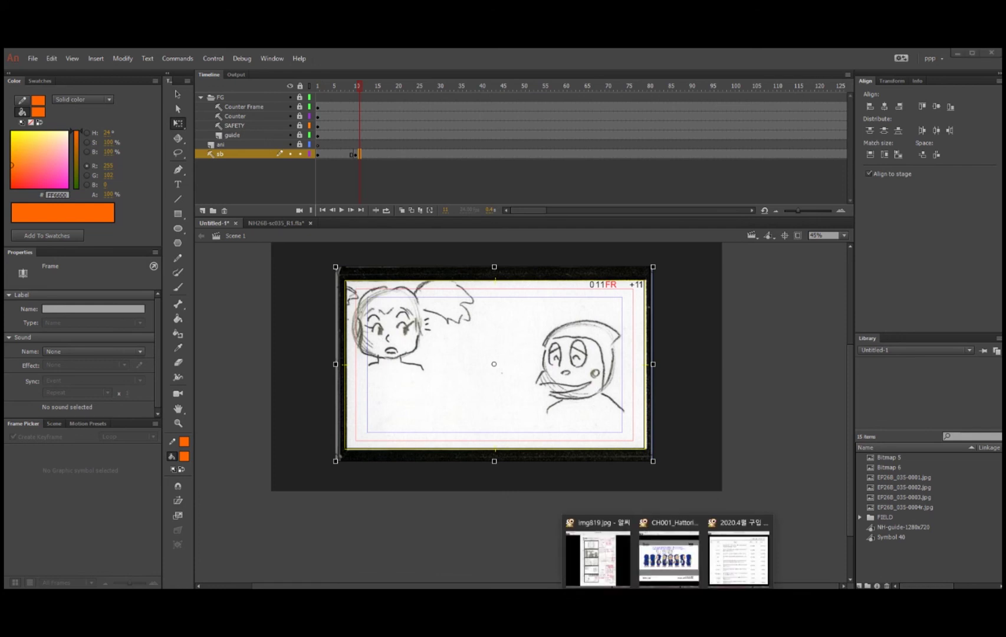
pyautogui.click(598, 555)
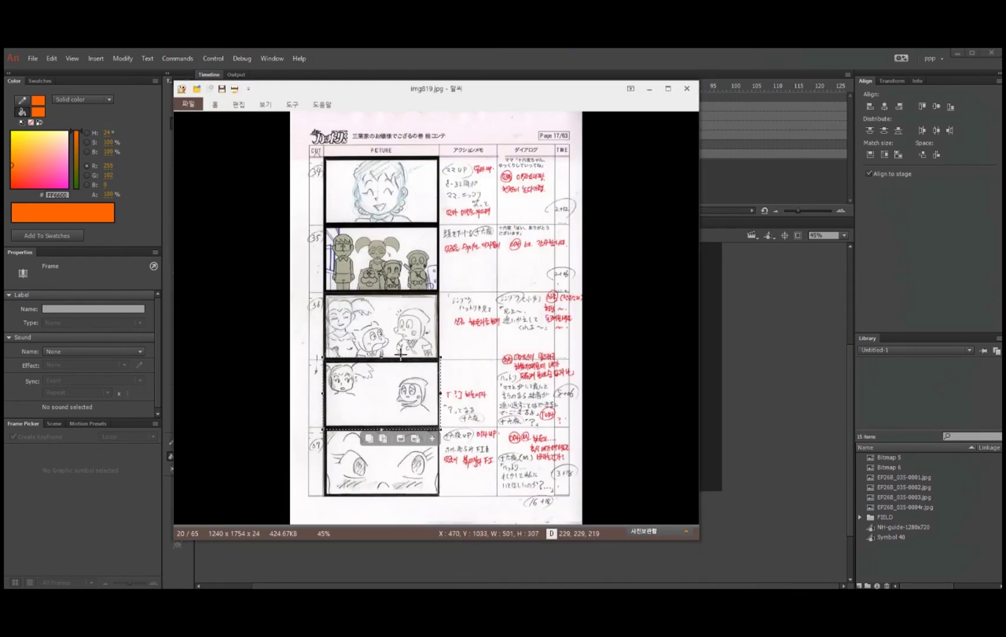
pyautogui.click(532, 338)
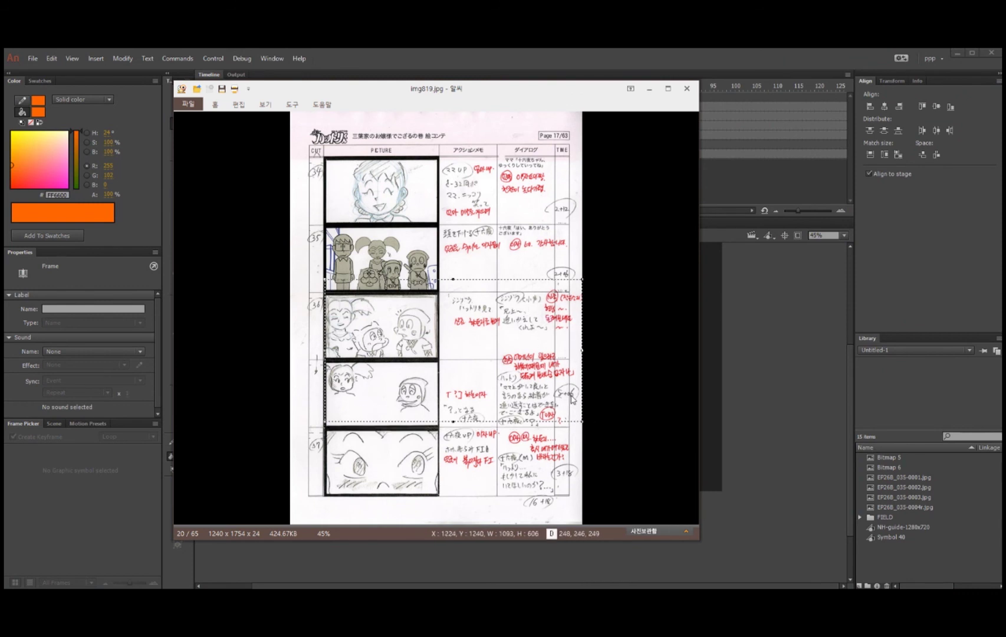
pyautogui.scroll(5, 588, 422)
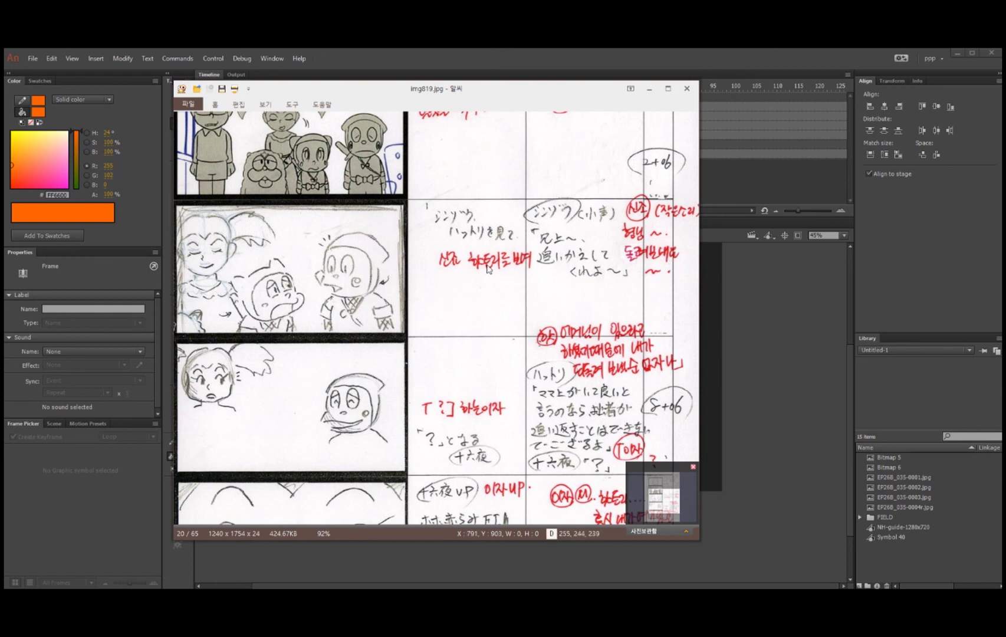
pyautogui.moveTo(439, 295); pyautogui.dragTo(487, 302)
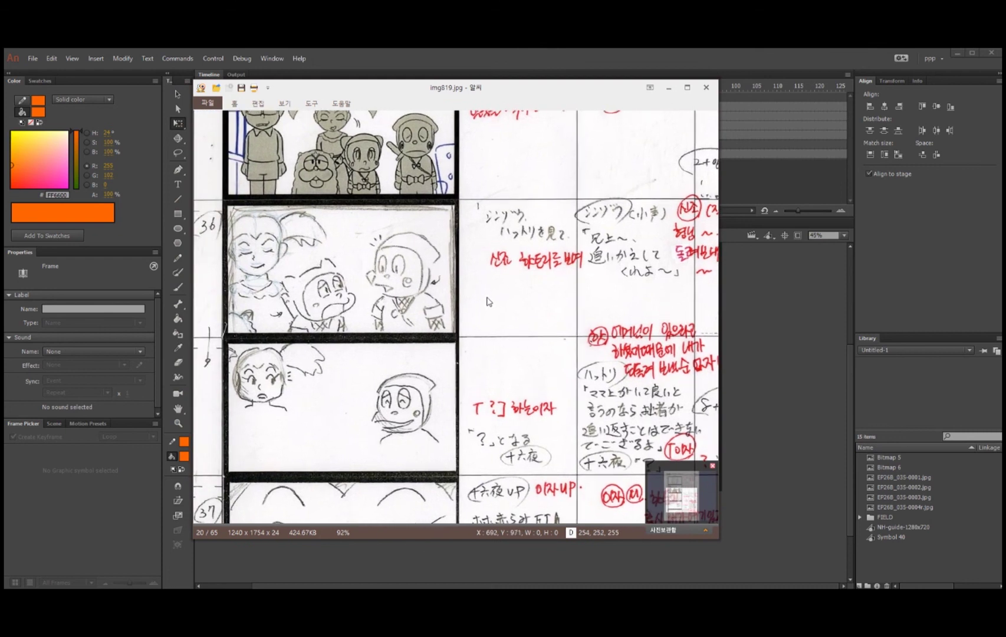
pyautogui.moveTo(508, 302); pyautogui.dragTo(459, 313)
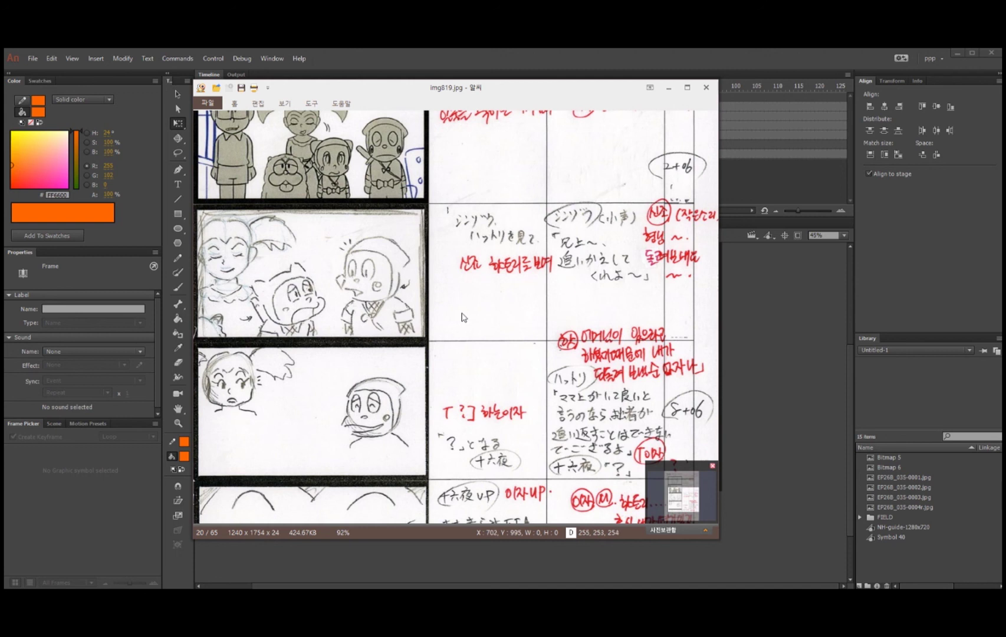
pyautogui.moveTo(466, 283); pyautogui.dragTo(514, 316)
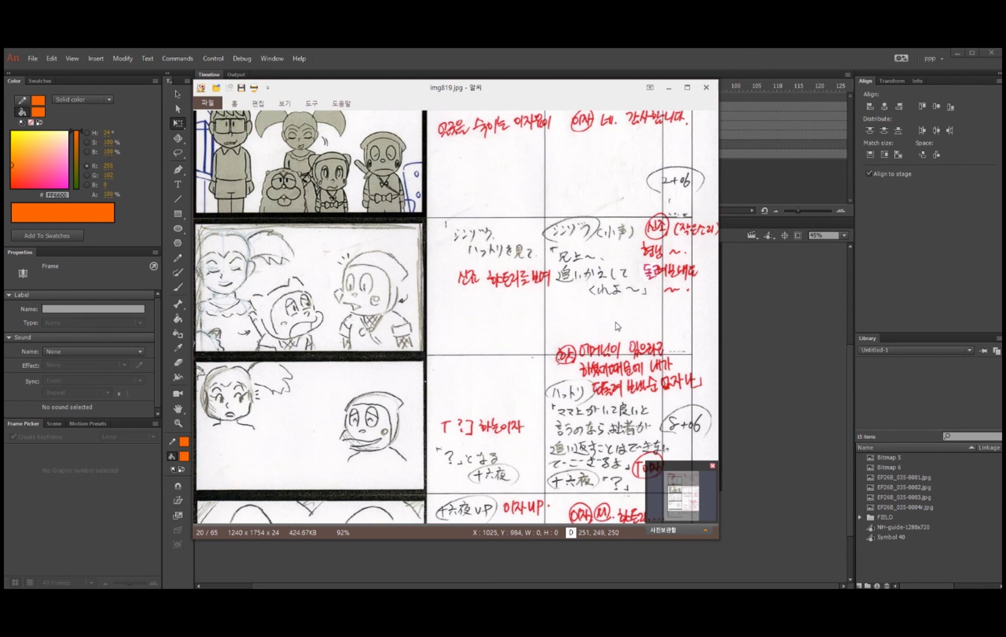
pyautogui.moveTo(508, 98); pyautogui.dragTo(612, 118)
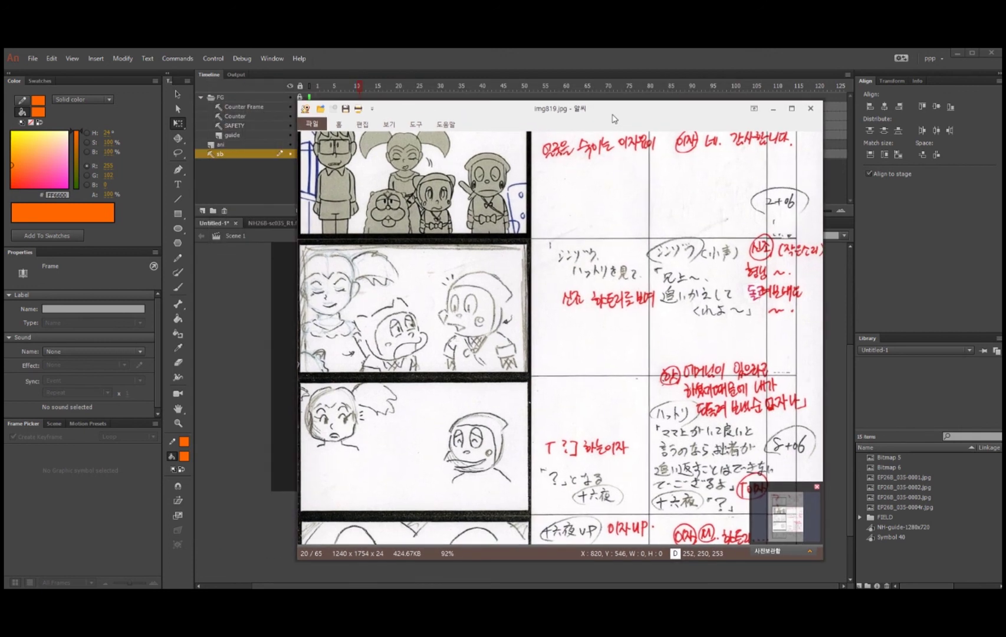
pyautogui.press('Escape')
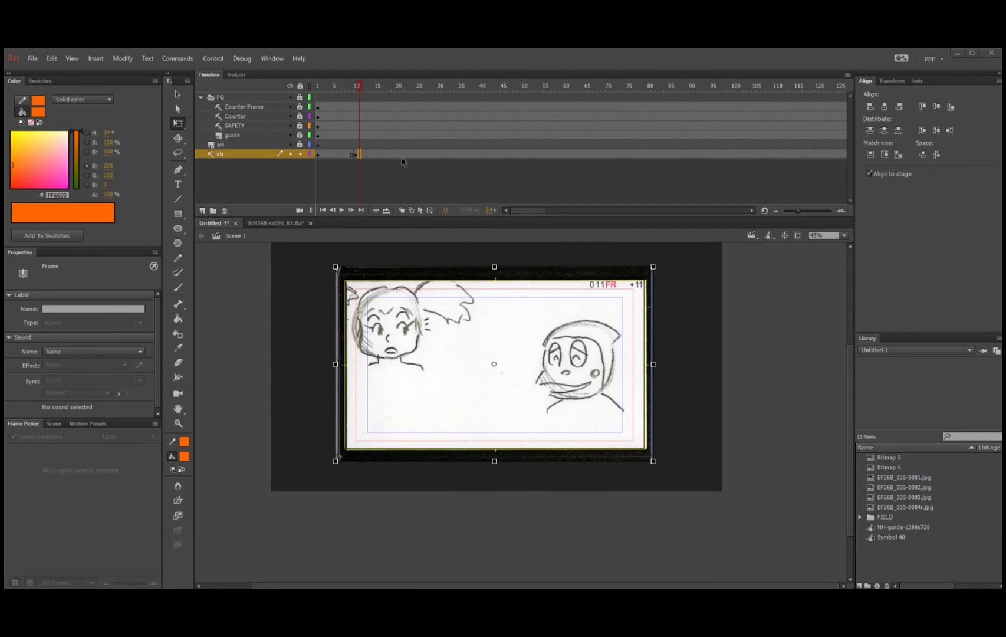
# Move the second storyboard panel's keyframe on the sb layer from frame 10 to frame 60
pyautogui.click(355, 155)
pyautogui.click(567, 88)
pyautogui.click(356, 154)
pyautogui.moveTo(551, 160); pyautogui.dragTo(567, 160)
pyautogui.moveTo(567, 89)
pyautogui.mouseDown()
pyautogui.moveTo(556, 96)
pyautogui.moveTo(566, 97)
pyautogui.mouseUp()
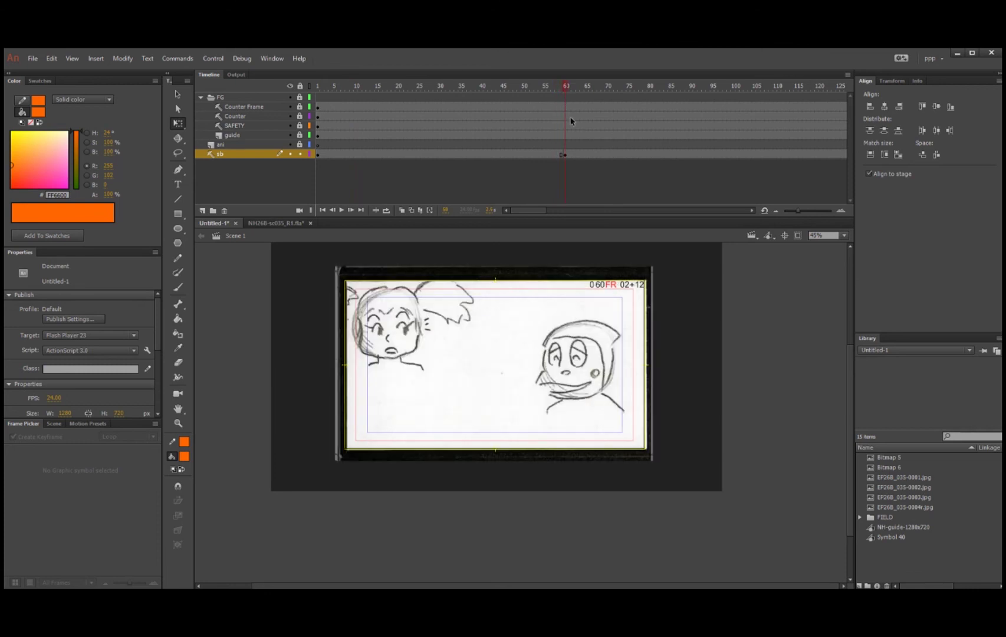
pyautogui.click(565, 155)
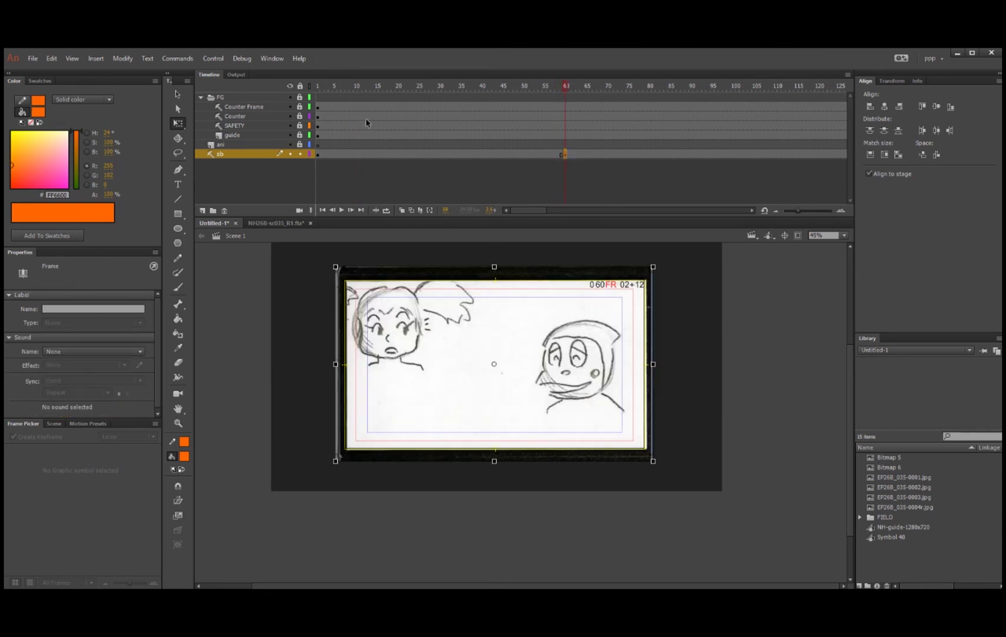
# Review the storyboard panels' timing from frame 1 to the end of the timeline and at the frame 60 keyframe
pyautogui.moveTo(336, 90); pyautogui.dragTo(314, 161)
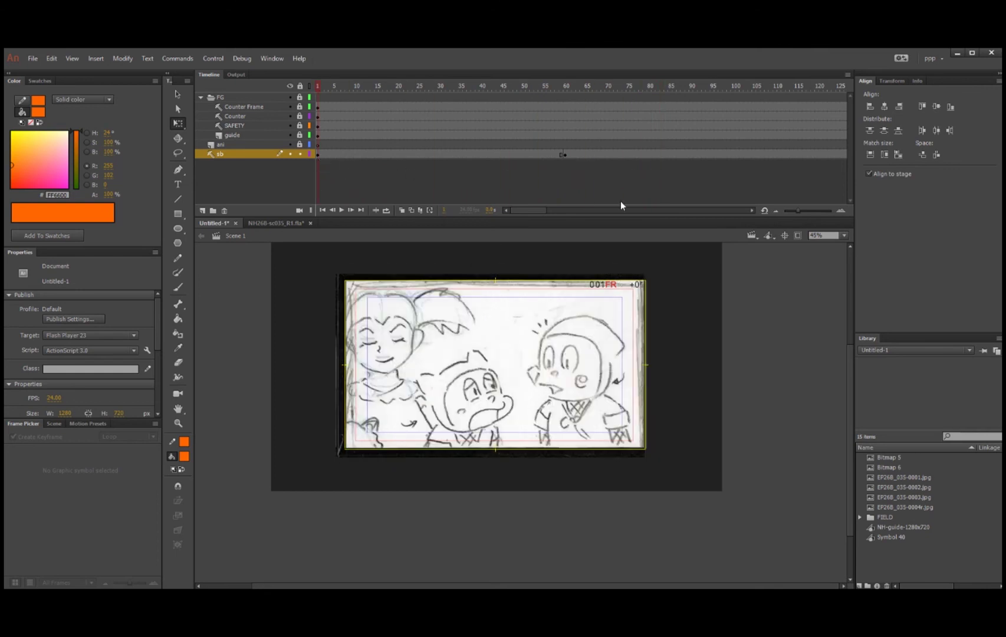
pyautogui.moveTo(518, 210); pyautogui.dragTo(571, 213)
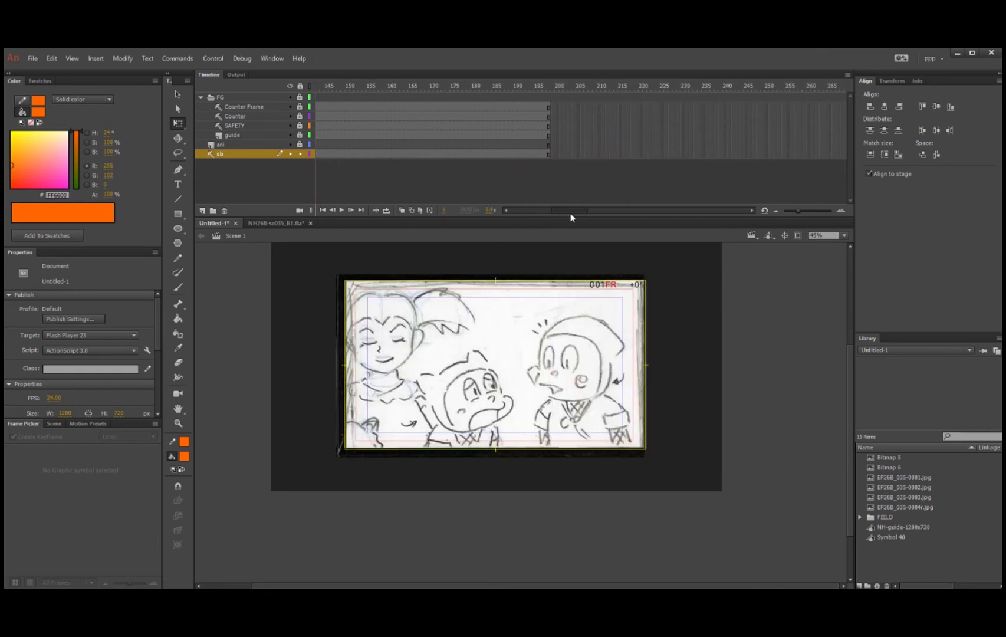
pyautogui.moveTo(533, 87); pyautogui.dragTo(545, 85)
pyautogui.moveTo(585, 215); pyautogui.dragTo(486, 231)
pyautogui.moveTo(338, 89); pyautogui.dragTo(565, 106)
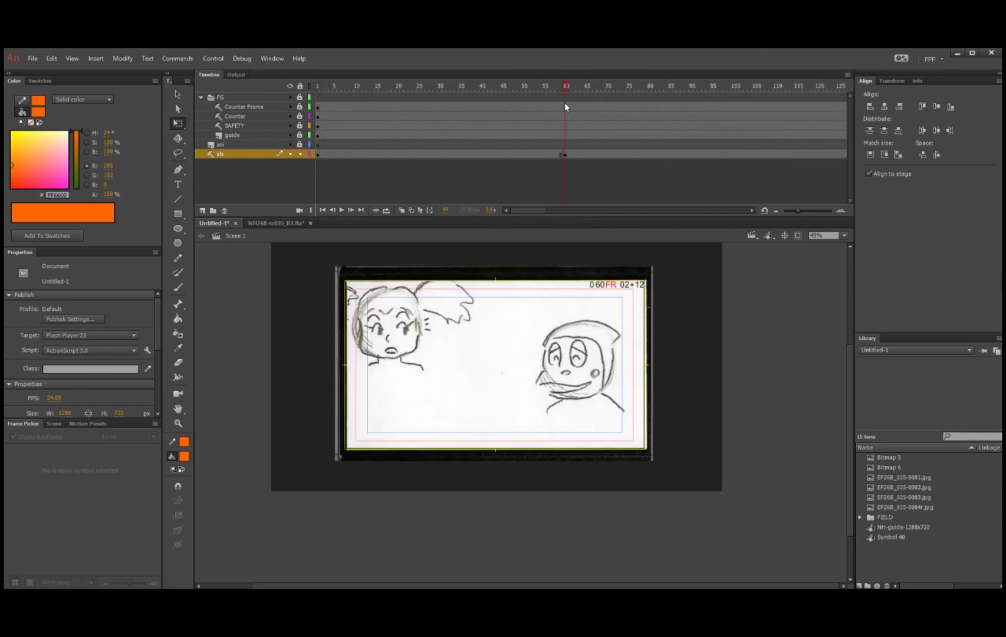
pyautogui.click(321, 156)
pyautogui.click(565, 155)
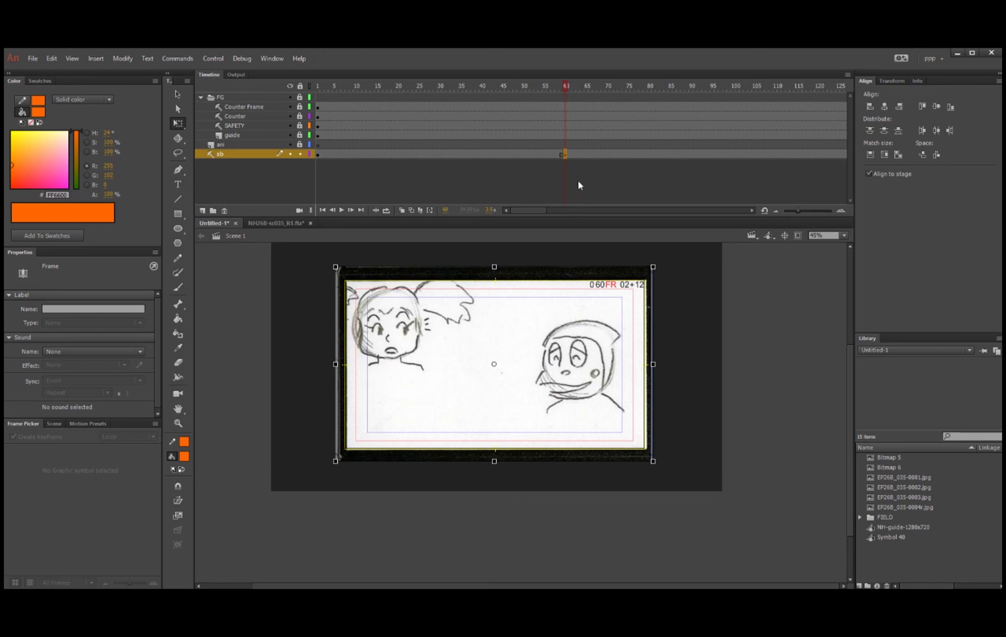
# Inspect the sb layer at frames 60 and 61, then return the playhead to frame 1
pyautogui.click(592, 182)
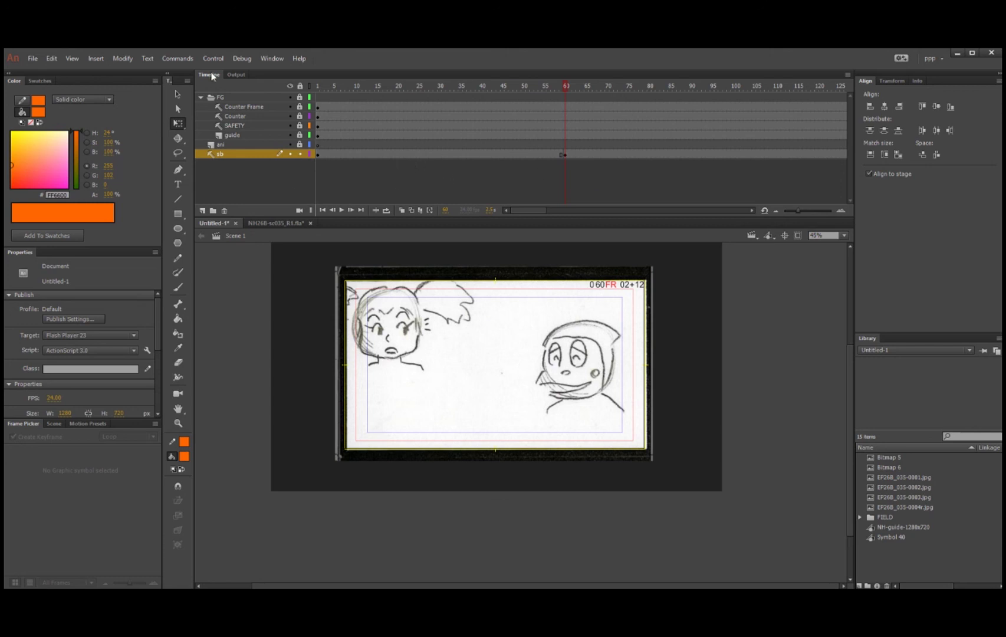
pyautogui.click(539, 319)
pyautogui.click(530, 192)
pyautogui.moveTo(557, 88)
pyautogui.mouseDown()
pyautogui.moveTo(528, 92)
pyautogui.moveTo(571, 96)
pyautogui.moveTo(543, 103)
pyautogui.moveTo(565, 105)
pyautogui.mouseUp()
pyautogui.click(567, 157)
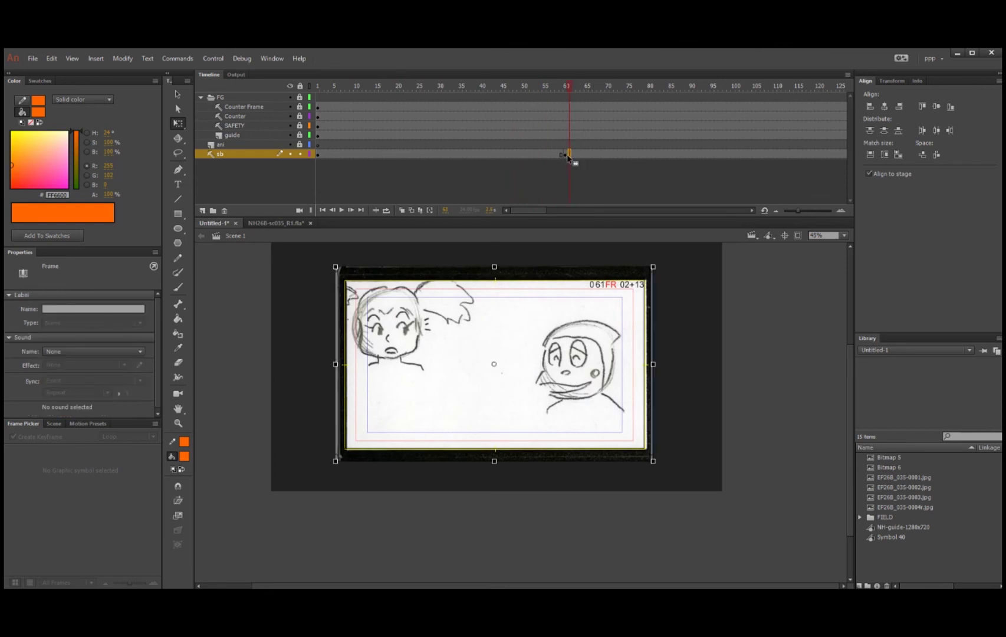
pyautogui.click(528, 175)
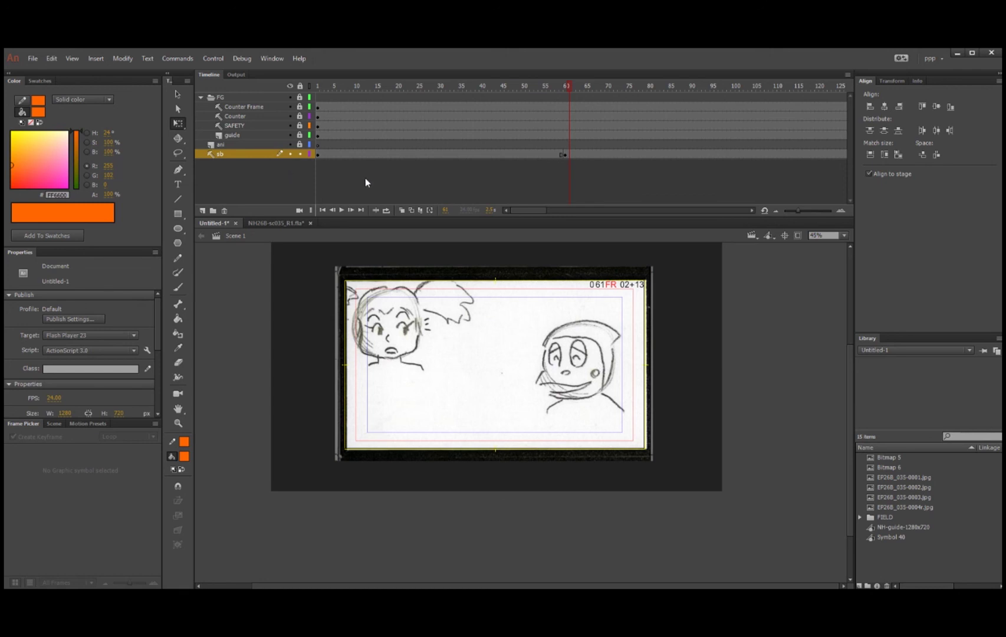
pyautogui.moveTo(341, 89); pyautogui.dragTo(310, 92)
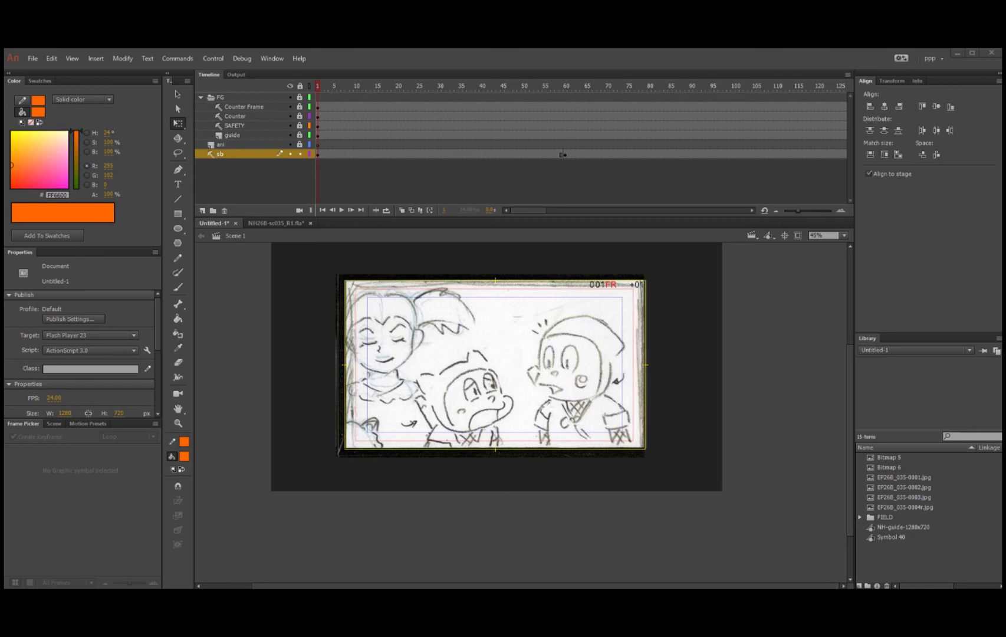
# Check the lesson #002 topics in the Word outline, then scrub through the Animate timeline and return to frame 1
pyautogui.hotkey('alt', 'Tab')
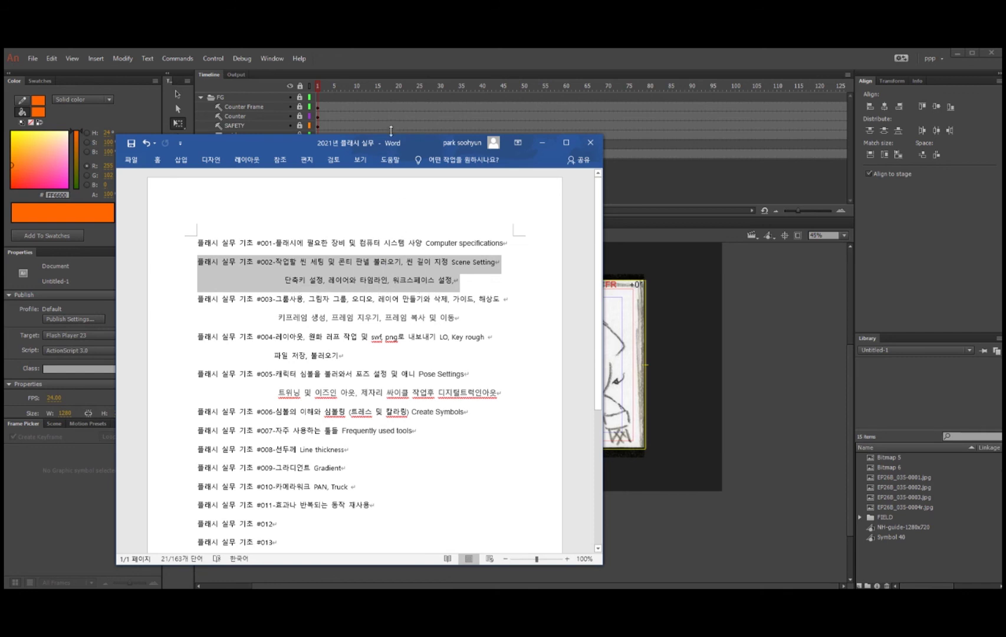
pyautogui.click(542, 142)
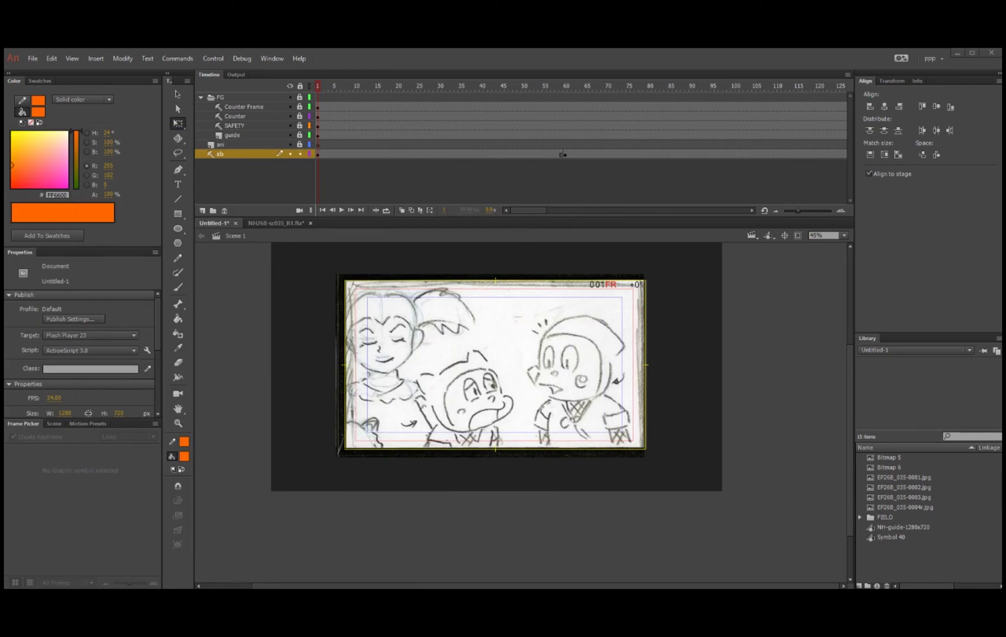
pyautogui.moveTo(327, 86)
pyautogui.mouseDown()
pyautogui.moveTo(607, 94)
pyautogui.moveTo(838, 130)
pyautogui.moveTo(888, 125)
pyautogui.moveTo(872, 124)
pyautogui.mouseUp()
pyautogui.hotkey('shift', ',')
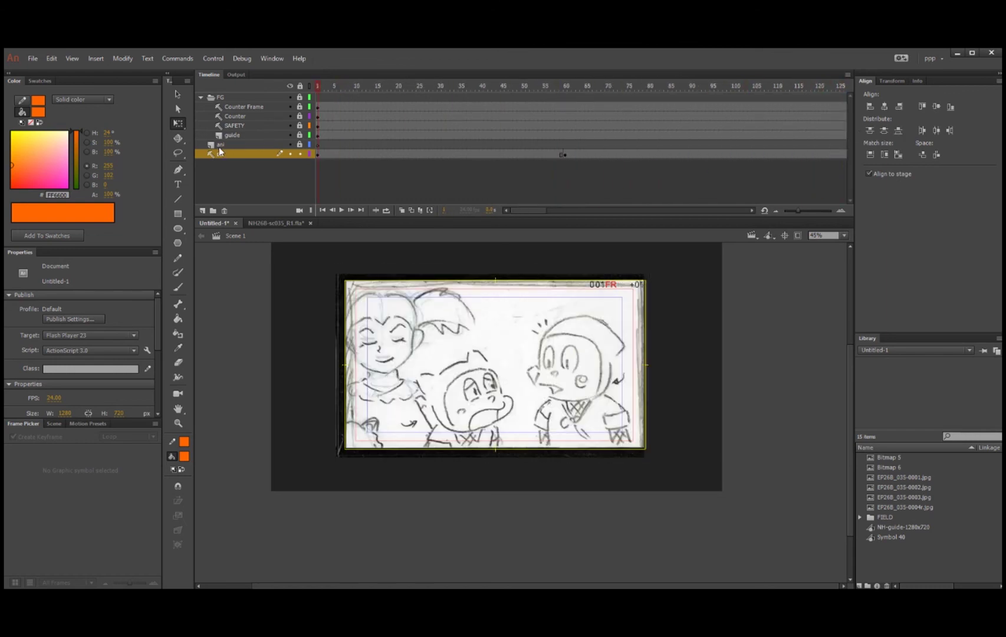